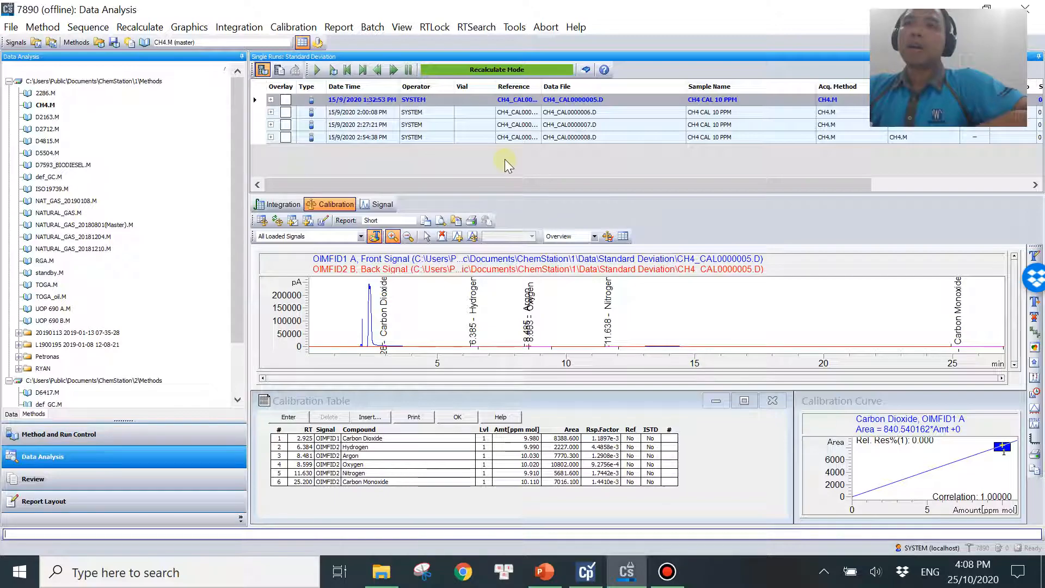
- Review the limit of detection formulas on the PowerPoint slide, and return to the ChemStation data analysis
click(544, 571)
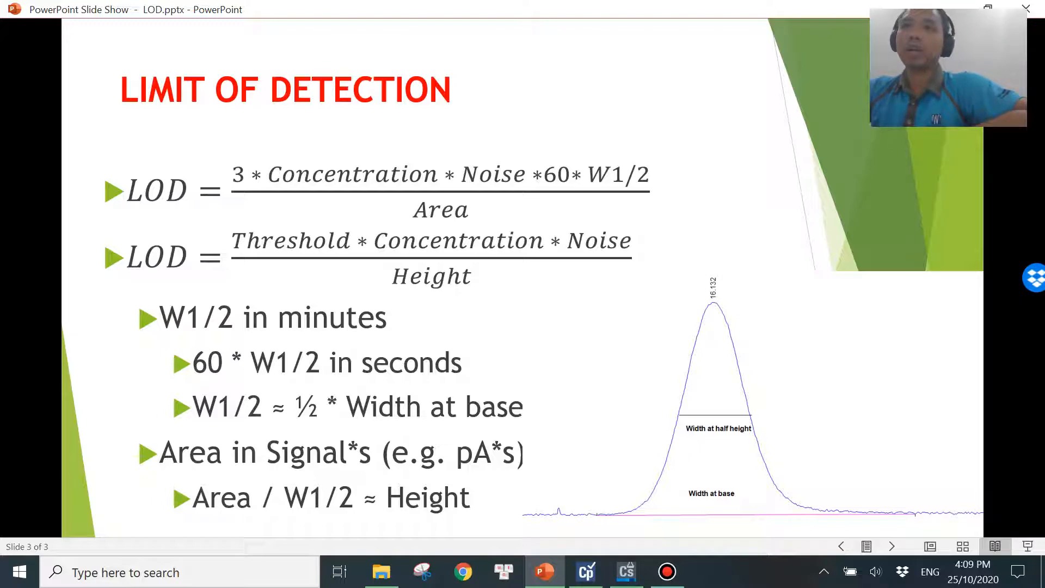
click(626, 571)
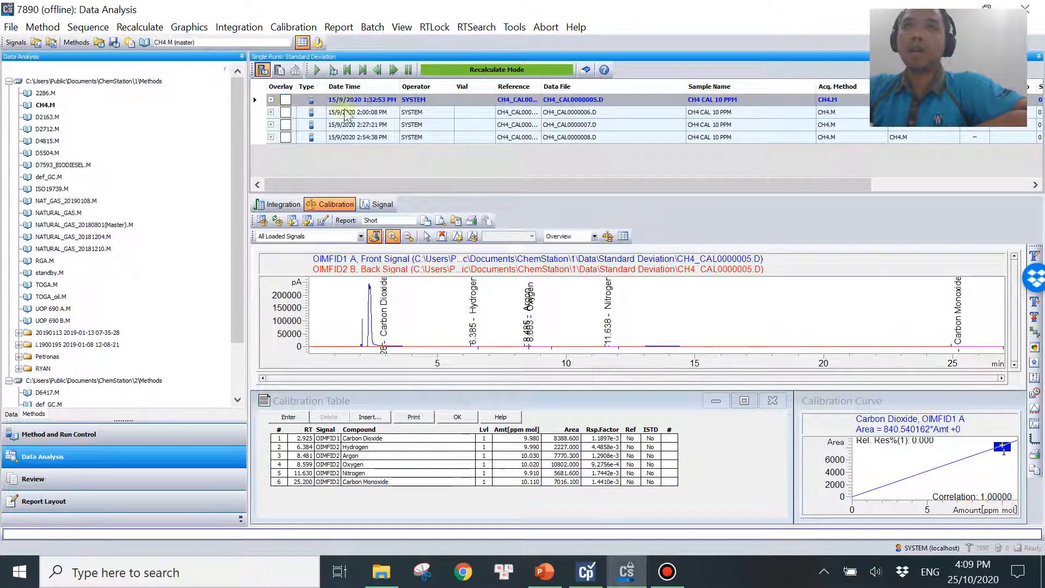
- Overlay the four CH4 CAL 10 PPM runs, CH4_CAL0000005.D to CH4_CAL0000008.D, and close the calibration table
click(286, 100)
click(285, 112)
click(285, 124)
click(285, 138)
click(365, 126)
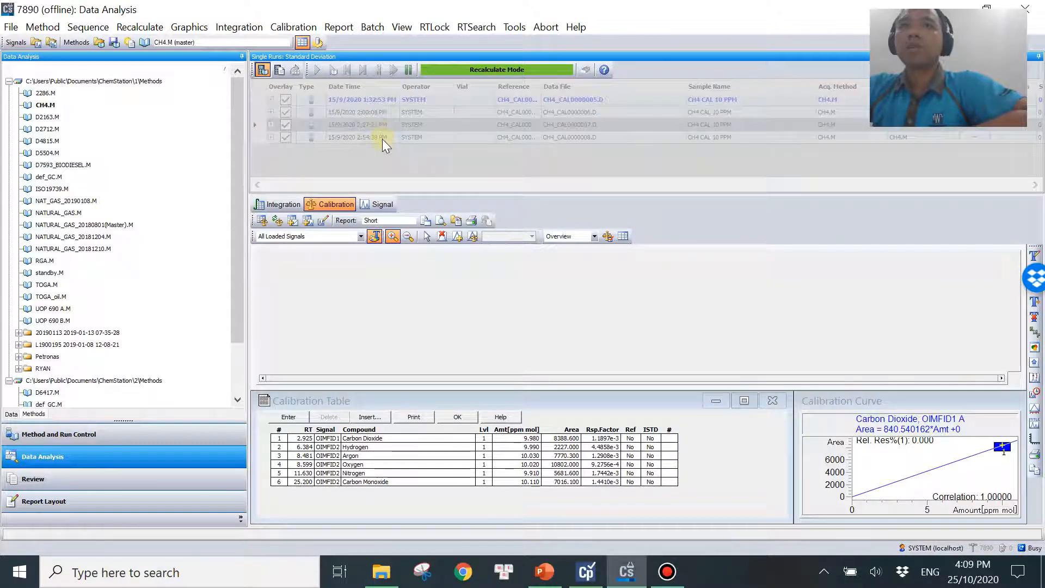
click(457, 417)
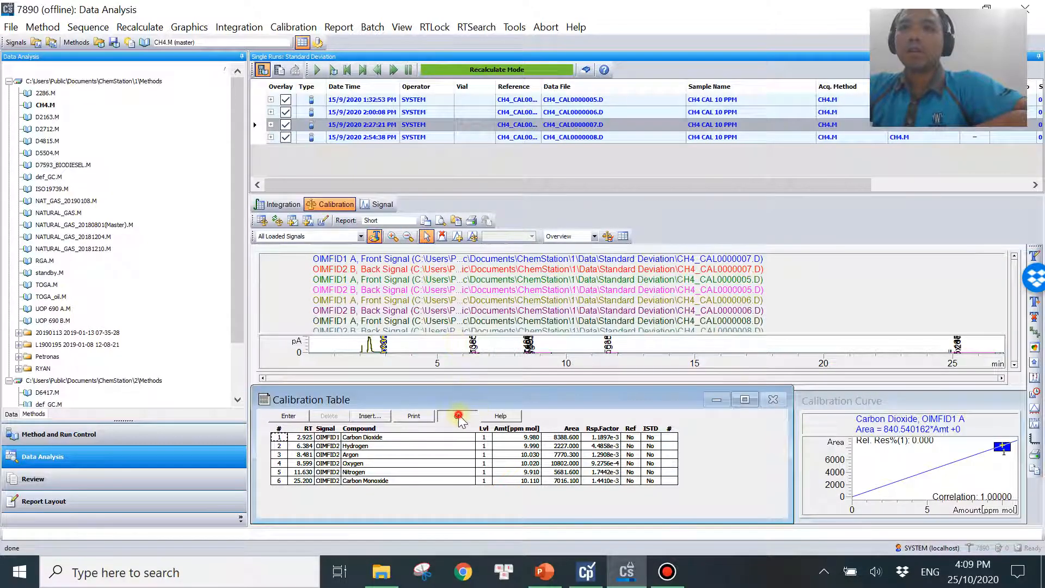
click(404, 357)
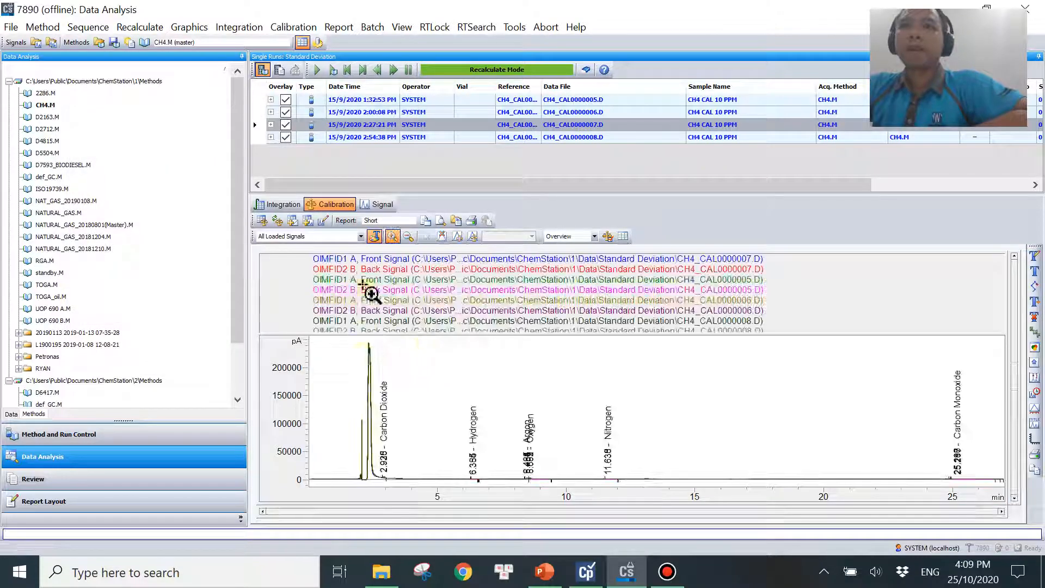
- Display all OIMFID1 A signals and compare the overlaid carbon dioxide peaks near 2.925 min up close
click(338, 236)
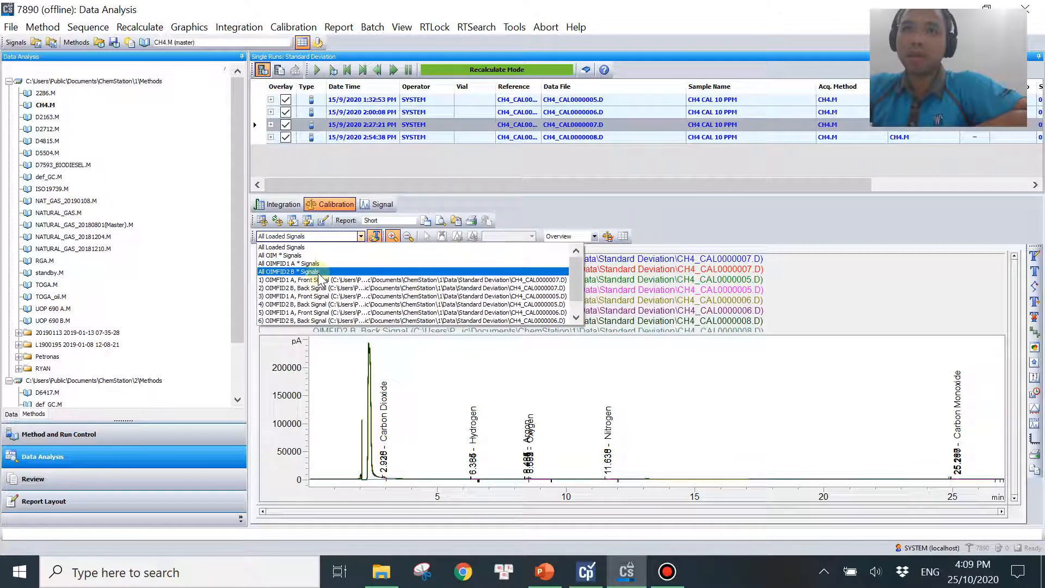
click(325, 264)
mouse_move(345, 436)
mouse_down()
mouse_move(350, 461)
mouse_move(522, 497)
mouse_up()
mouse_move(414, 421)
mouse_down()
mouse_move(459, 443)
mouse_move(599, 469)
mouse_up()
drag(434, 345, 641, 429)
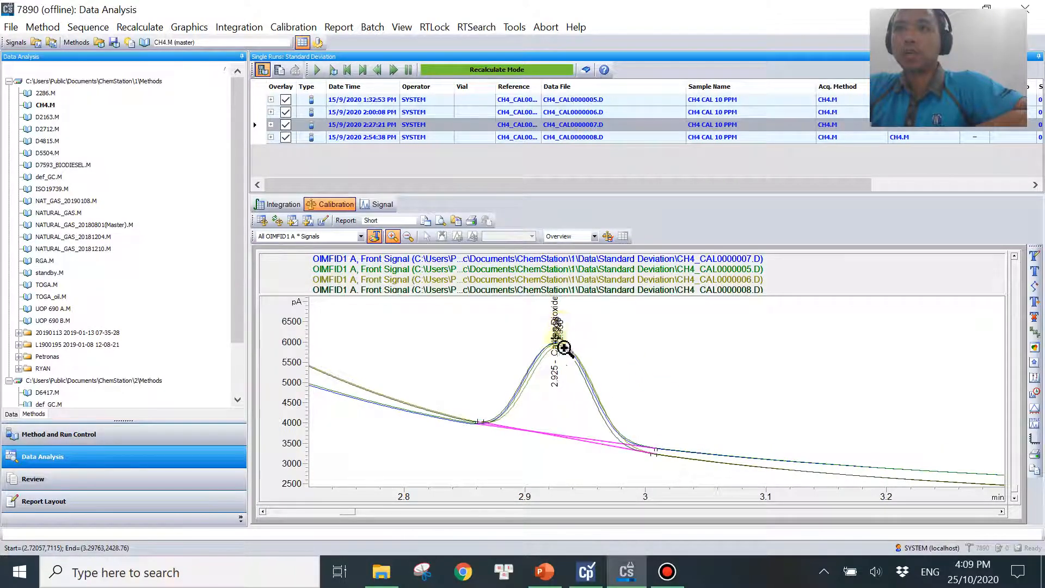
drag(451, 325, 730, 469)
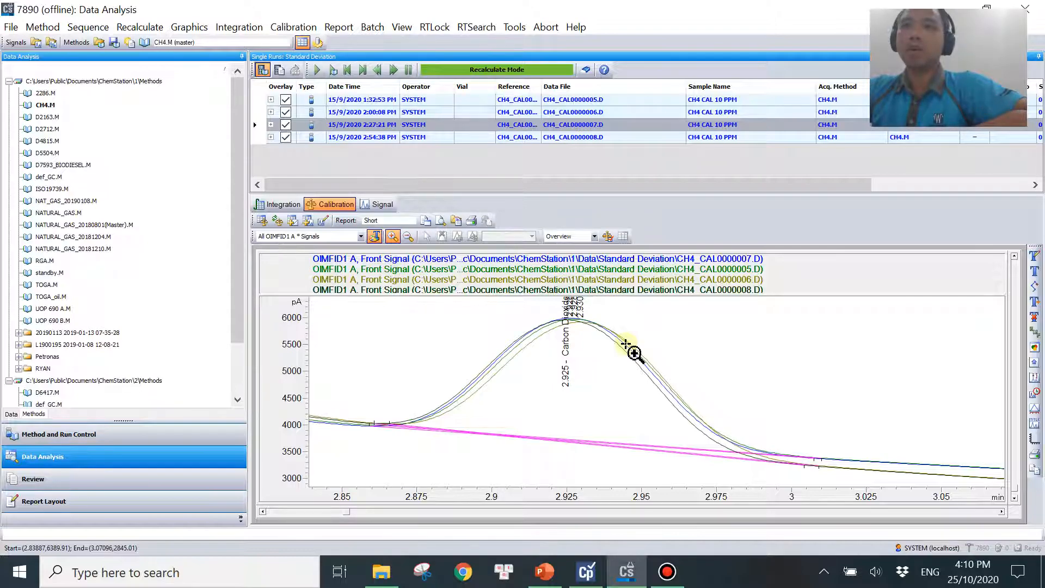
- Display all OIMFID2 B signals across the full retention time range
click(321, 239)
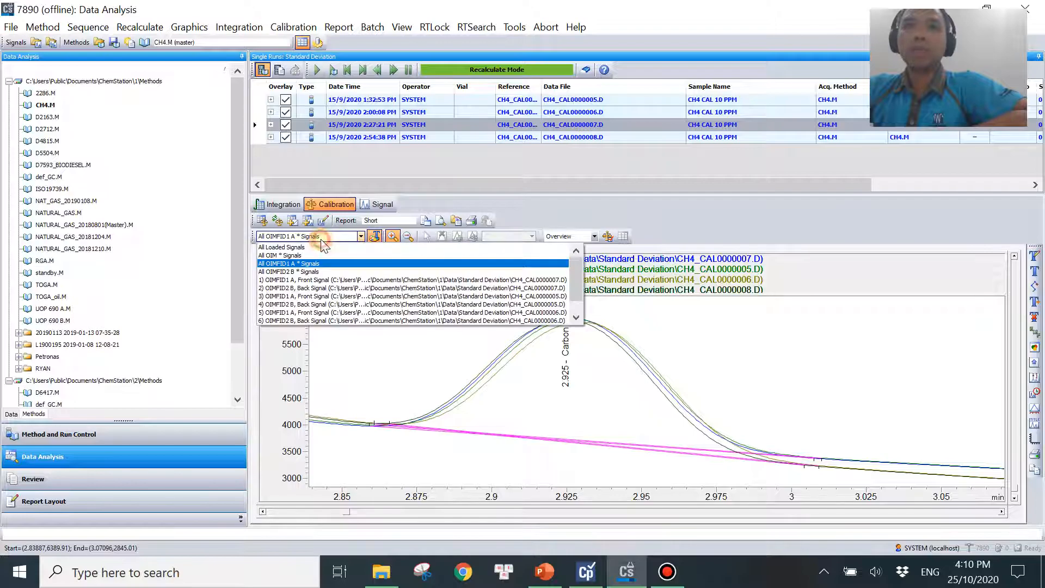
click(313, 272)
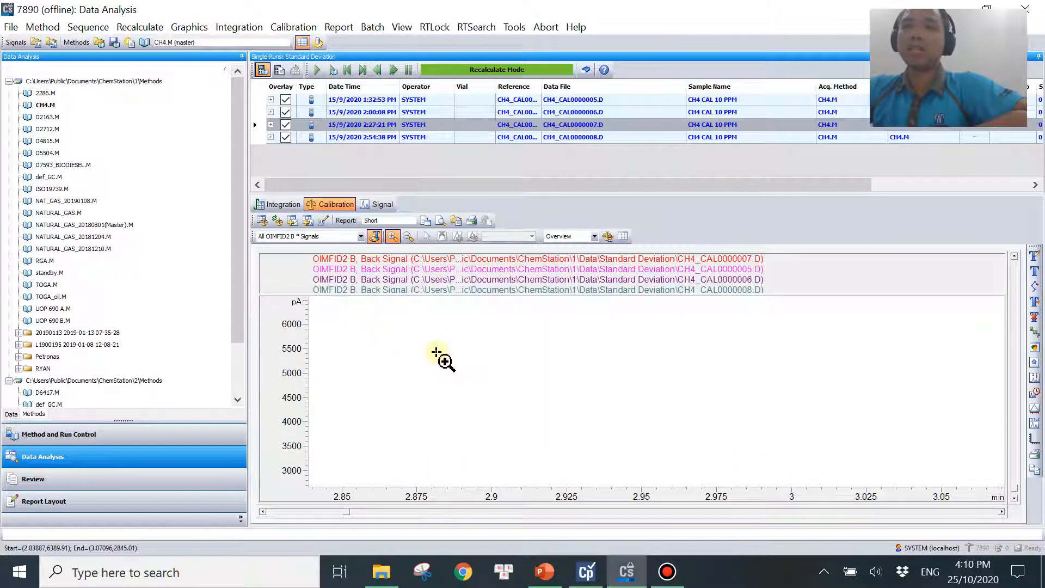
click(409, 236)
click(409, 238)
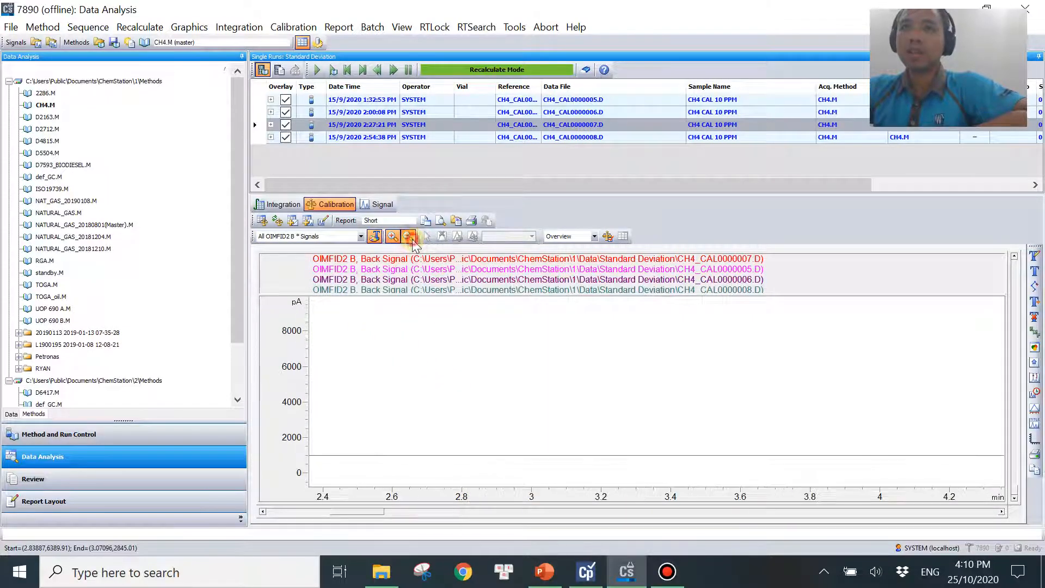
click(409, 237)
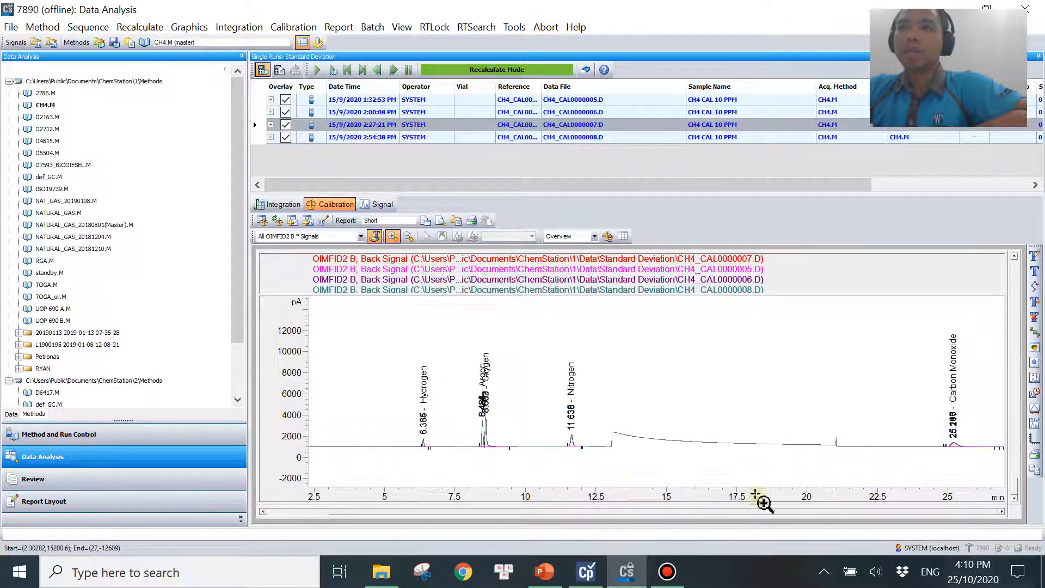
- Compare the apexes of the overlaid hydrogen peaks near 6.385 min up close
drag(349, 391, 777, 477)
drag(384, 394, 549, 468)
drag(431, 327, 577, 451)
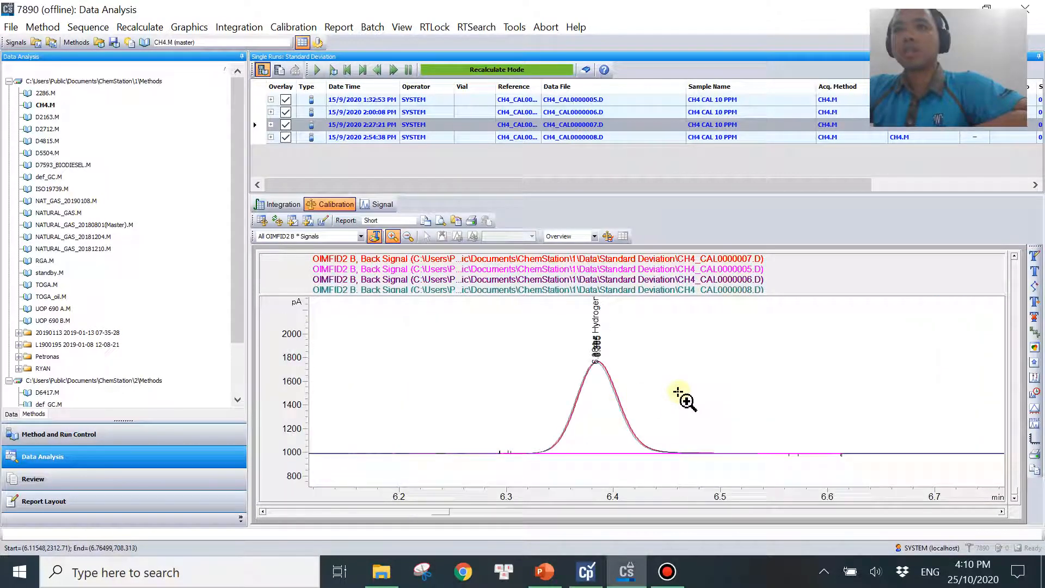
drag(523, 329, 816, 417)
drag(421, 342, 608, 393)
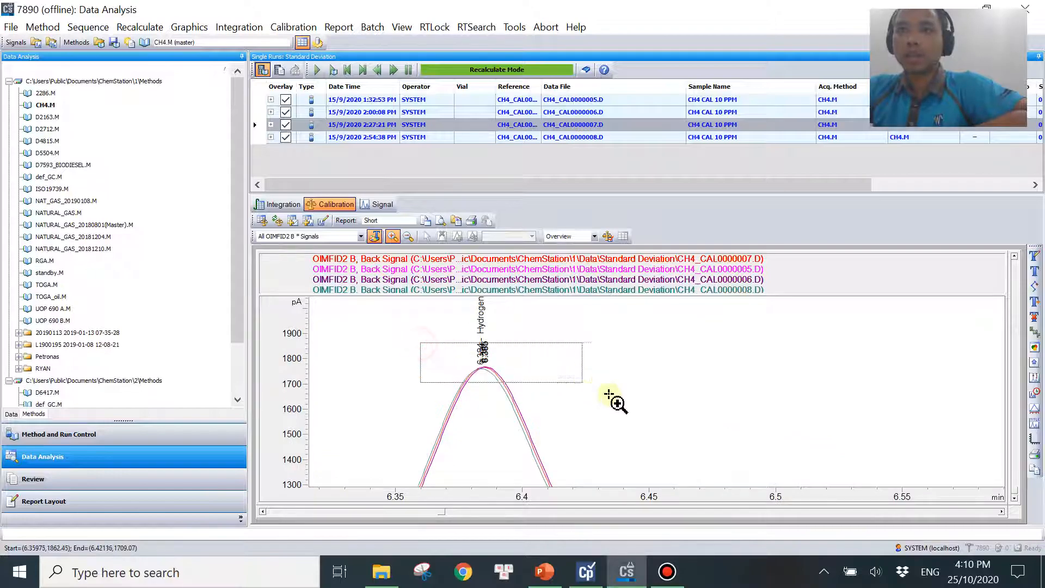
drag(408, 330, 731, 418)
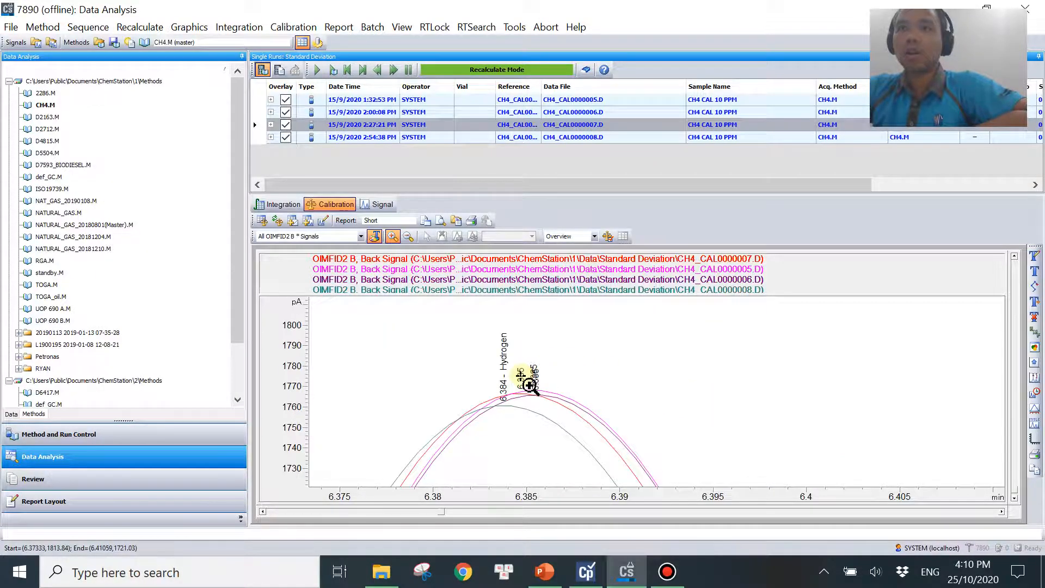
drag(437, 358, 757, 450)
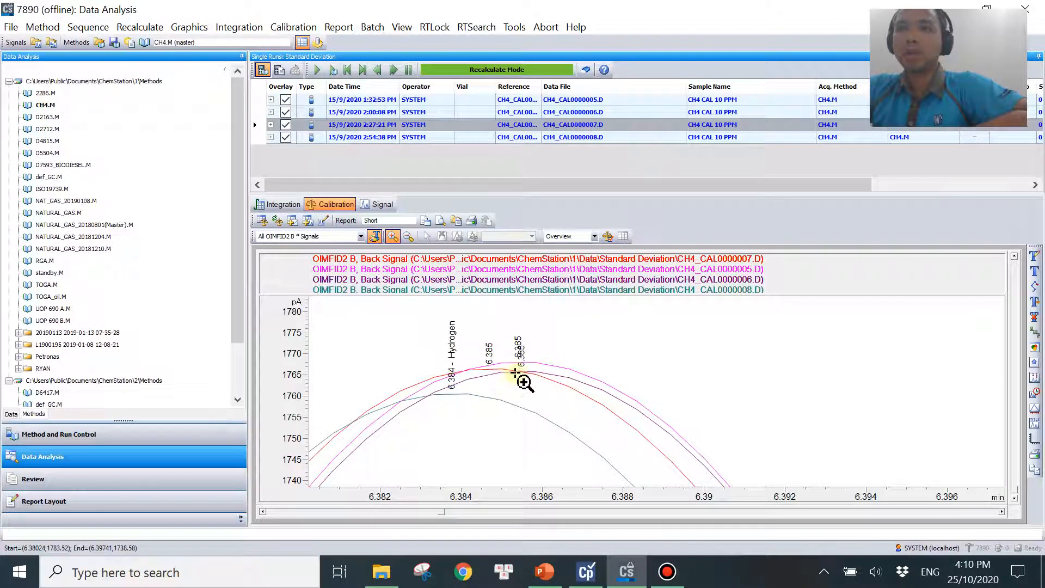
- Compare the overlaid argon and oxygen peaks between about 8.4 and 8.7 min up close
double_click(675, 363)
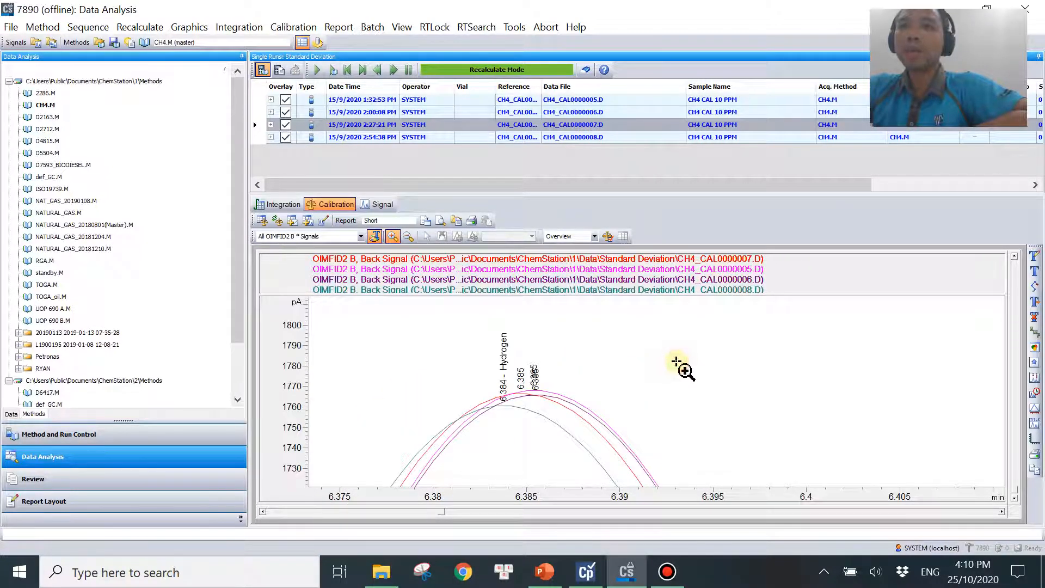
click(410, 236)
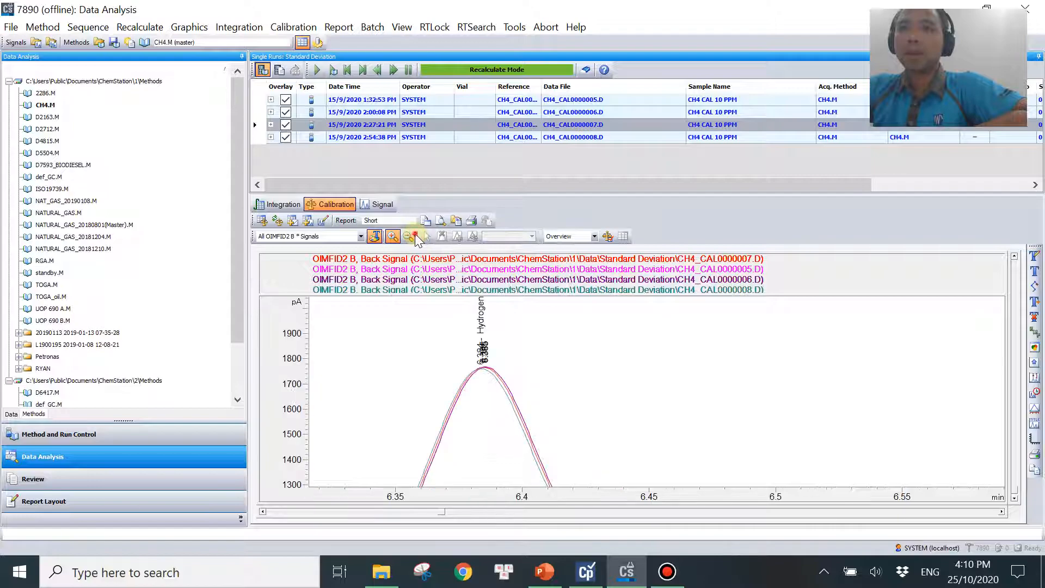
click(414, 237)
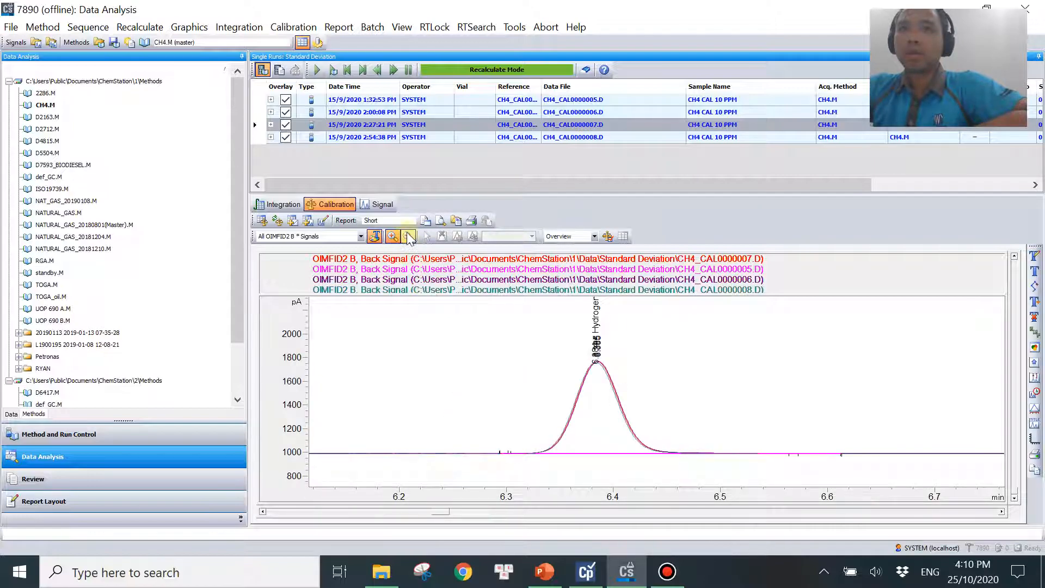
click(408, 236)
click(408, 236)
drag(505, 340, 594, 438)
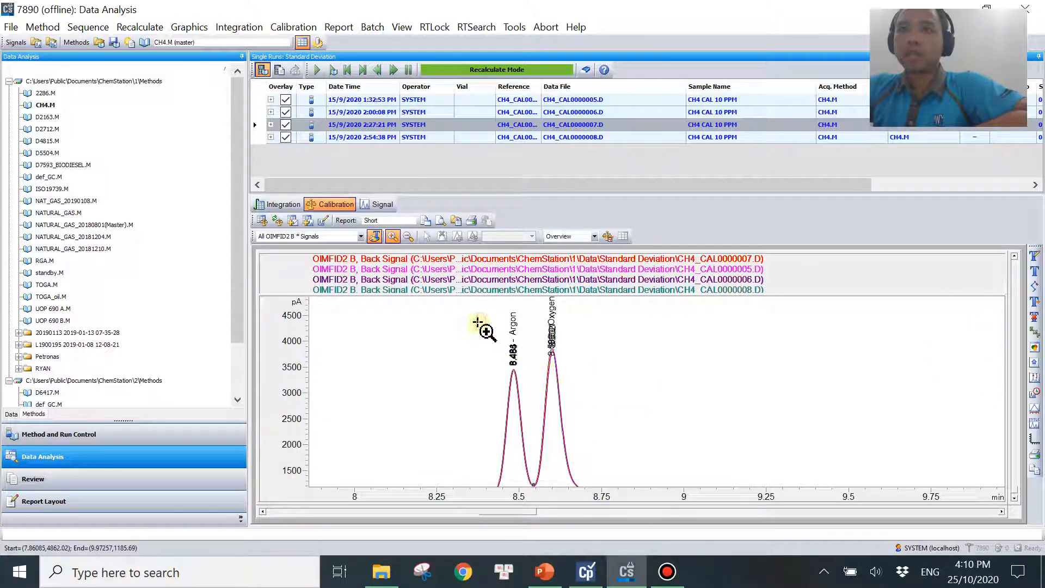
drag(435, 318, 623, 425)
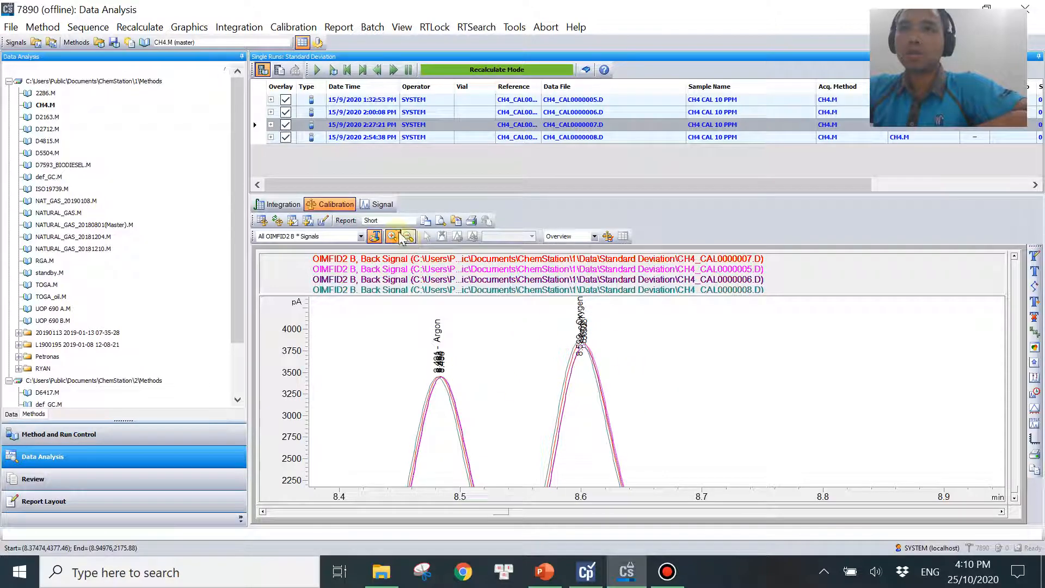
- Compare the apexes of the overlaid nitrogen peaks near 11.64 min up close
click(415, 241)
click(415, 242)
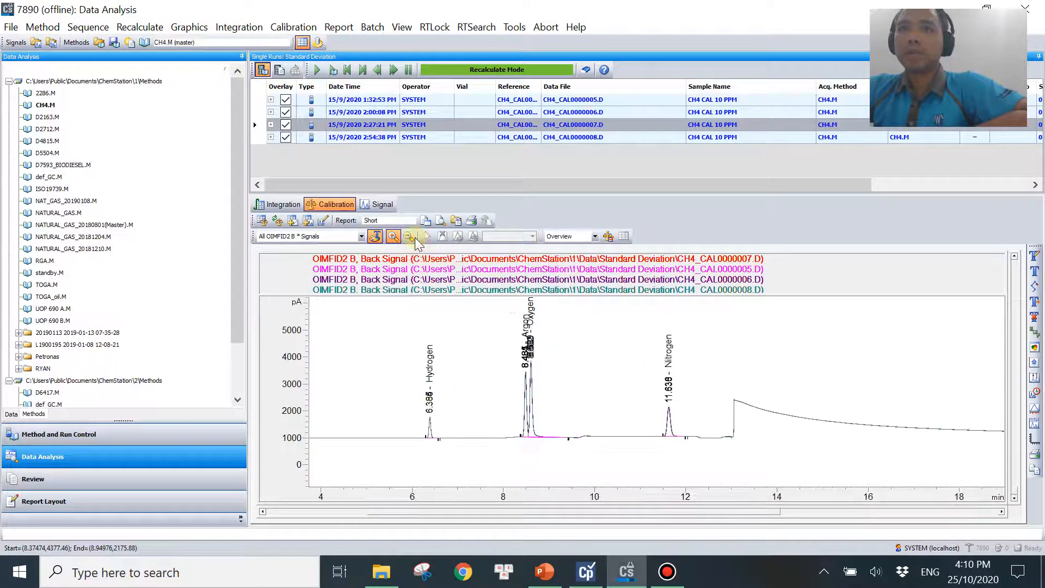
drag(614, 357, 749, 487)
drag(518, 318, 646, 371)
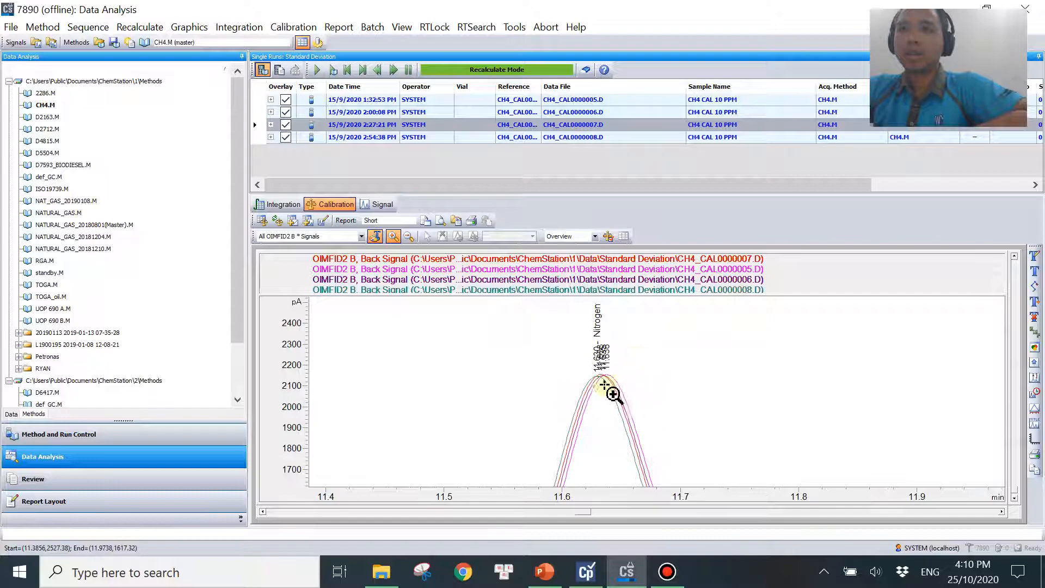
- Compare the apexes of the overlaid carbon monoxide peaks near 25.2 min up close
click(407, 242)
click(407, 243)
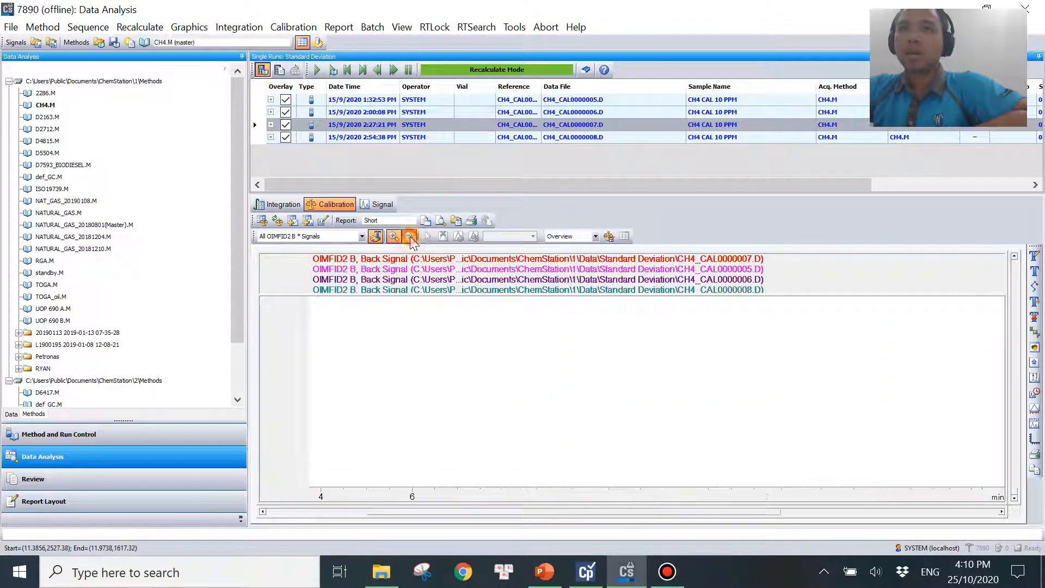
drag(862, 440, 1004, 475)
drag(638, 349, 1004, 419)
drag(473, 357, 682, 425)
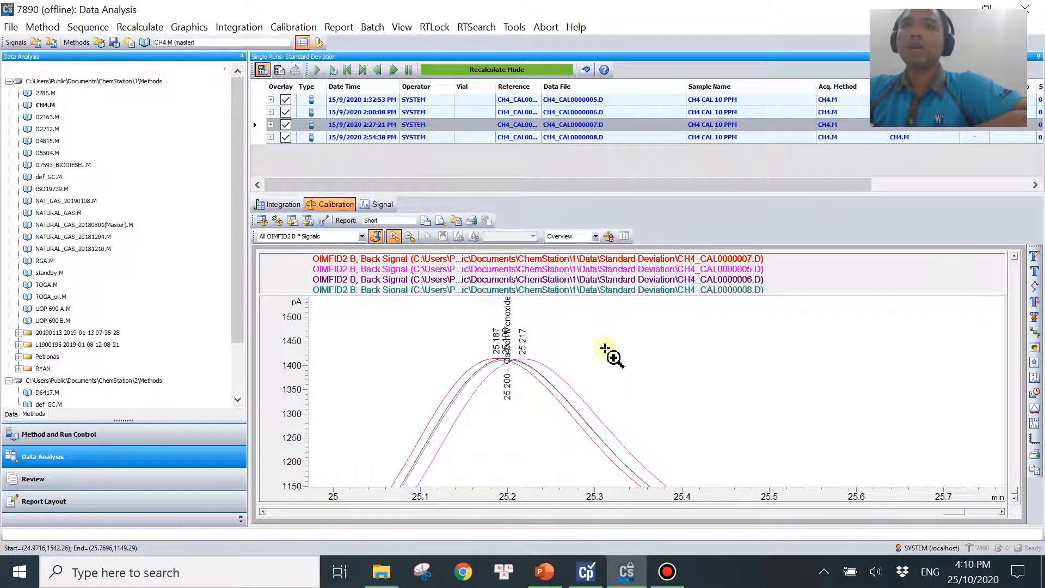
- Remove all four runs from the overlay selection and load only CH4_CAL0000005.D, showing its chromatogram from hydrogen to carbon monoxide
click(285, 99)
click(286, 112)
click(286, 124)
click(286, 137)
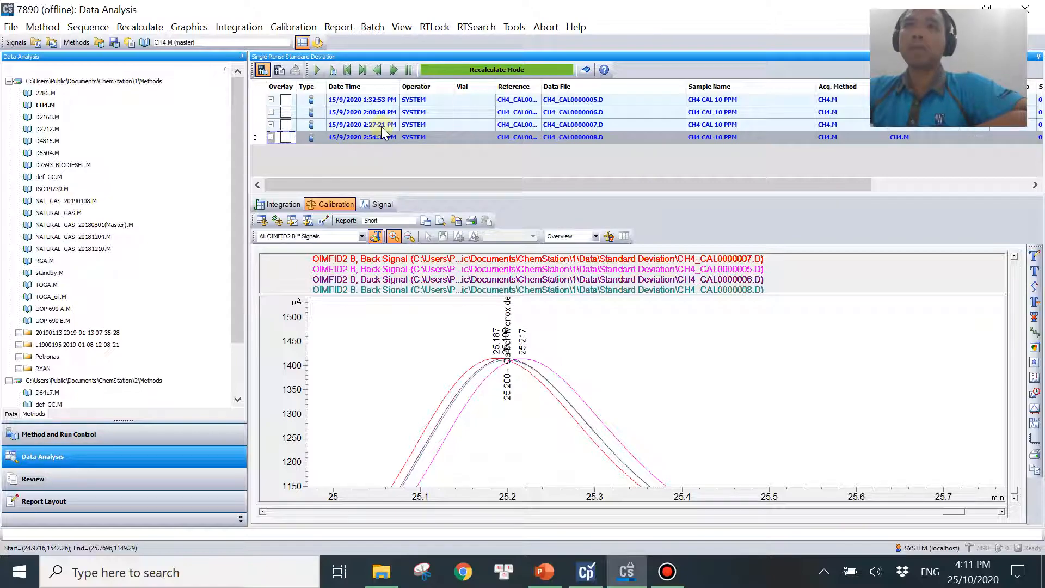
click(435, 100)
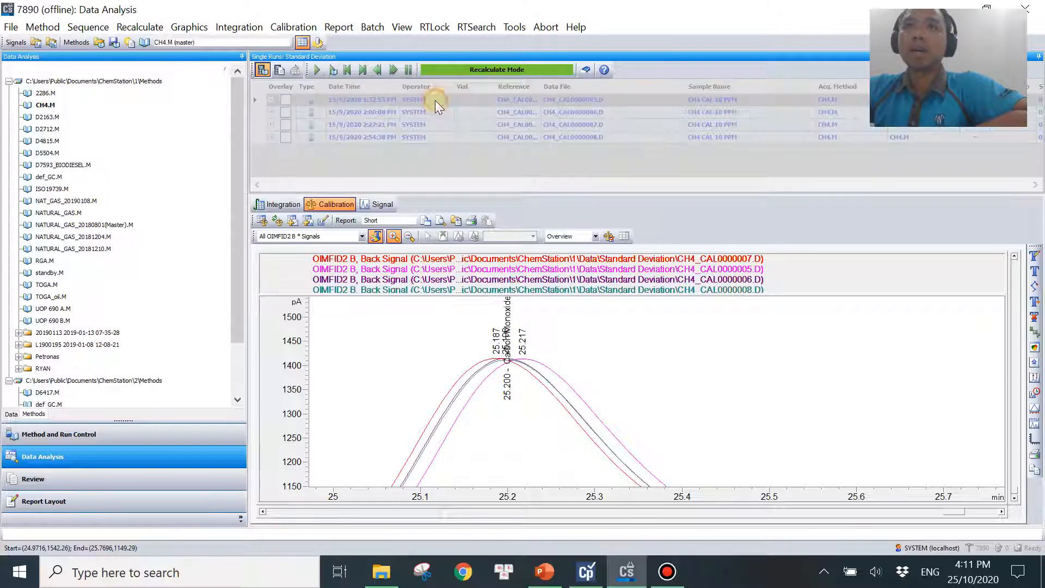
double_click(429, 302)
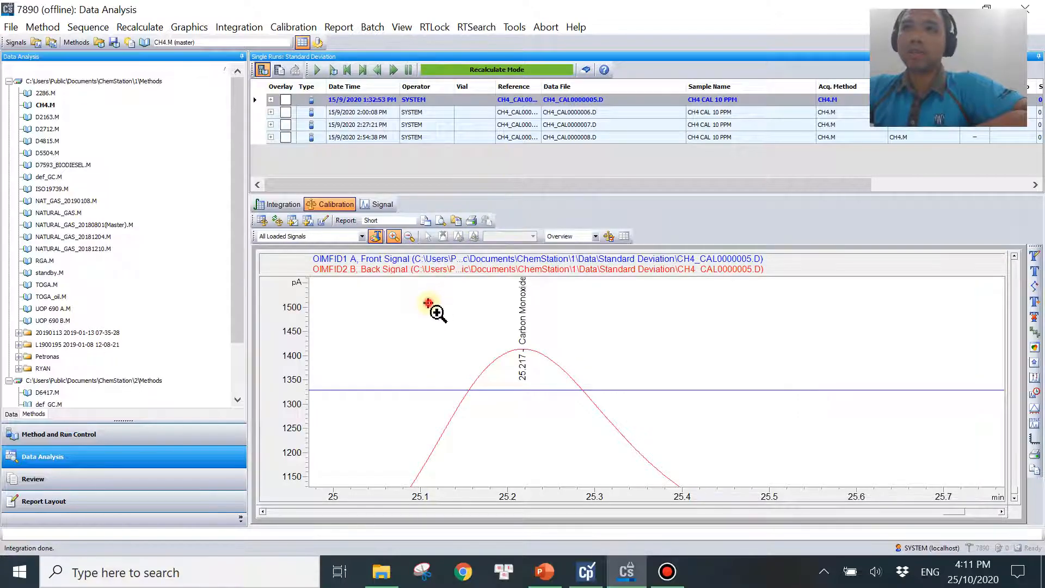
double_click(436, 314)
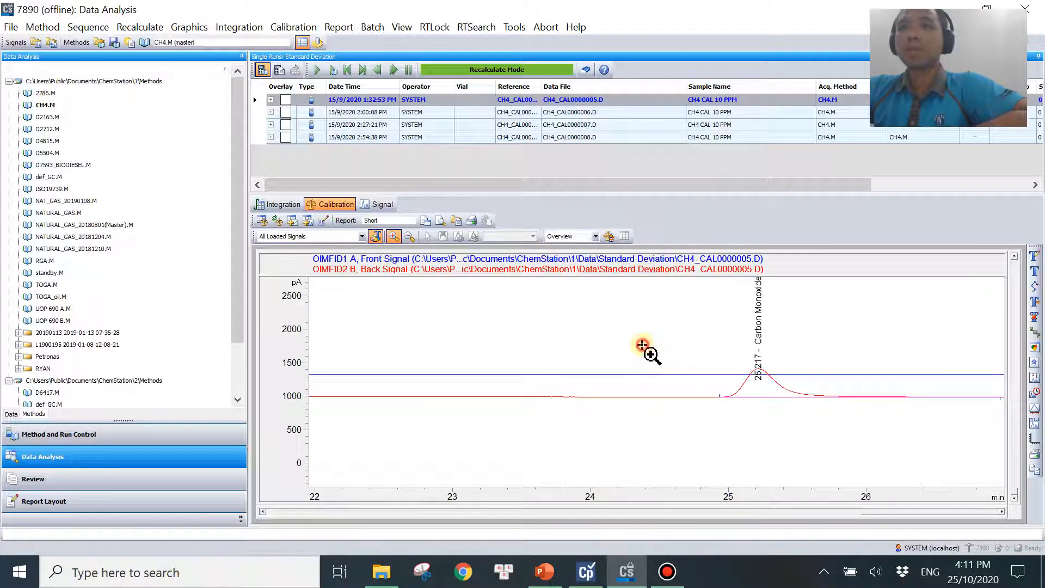
double_click(645, 351)
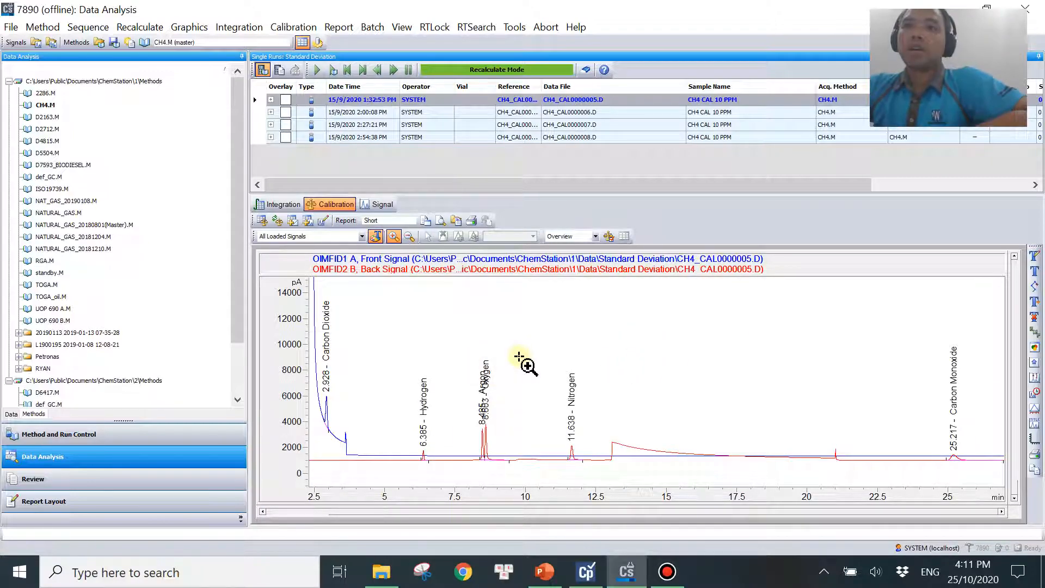
- Check the LOD formula terms on the PowerPoint slide against the loaded chromatogram in ChemStation
click(544, 572)
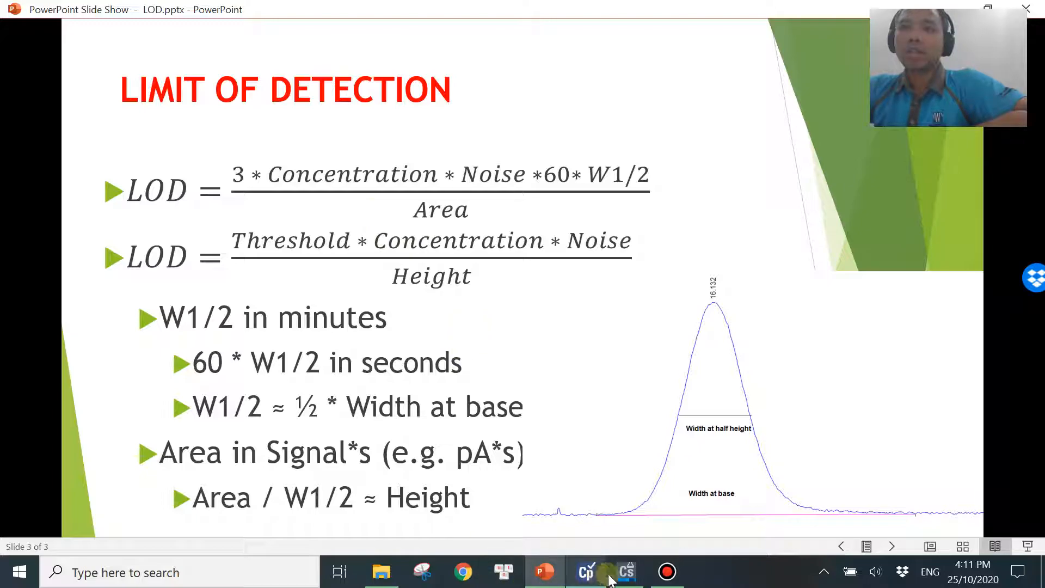
click(626, 572)
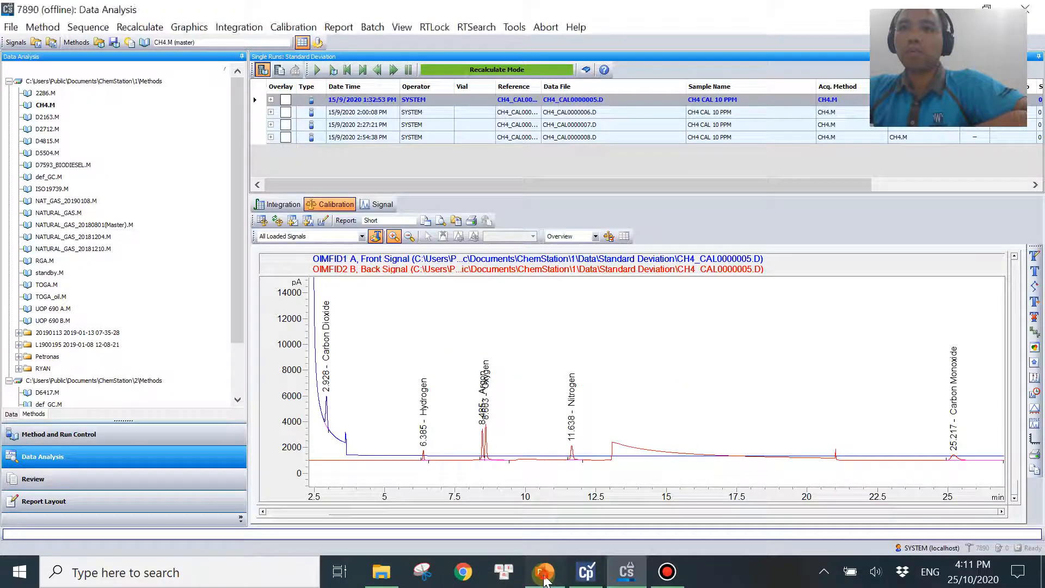
click(544, 571)
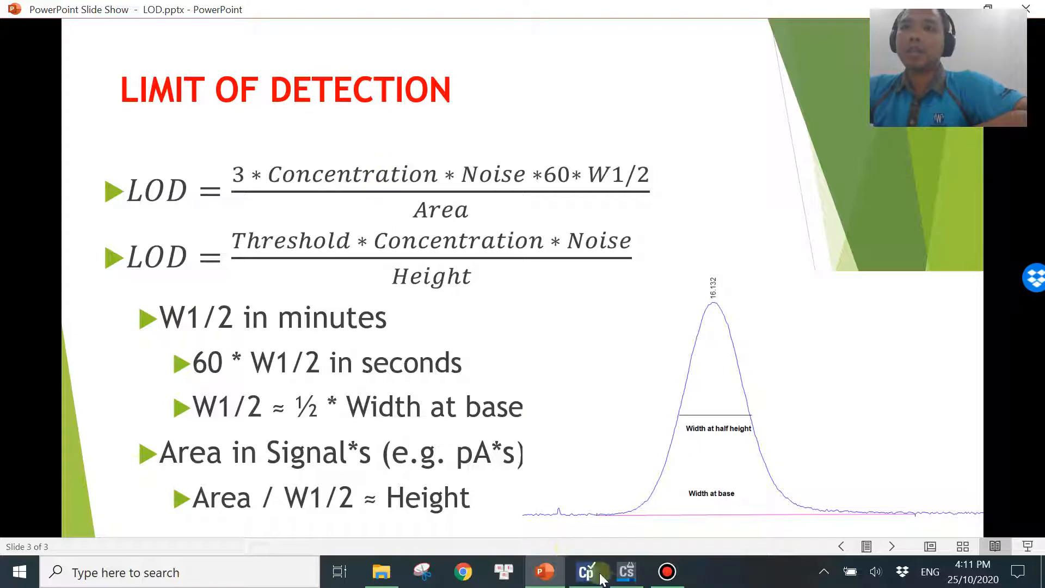
click(626, 571)
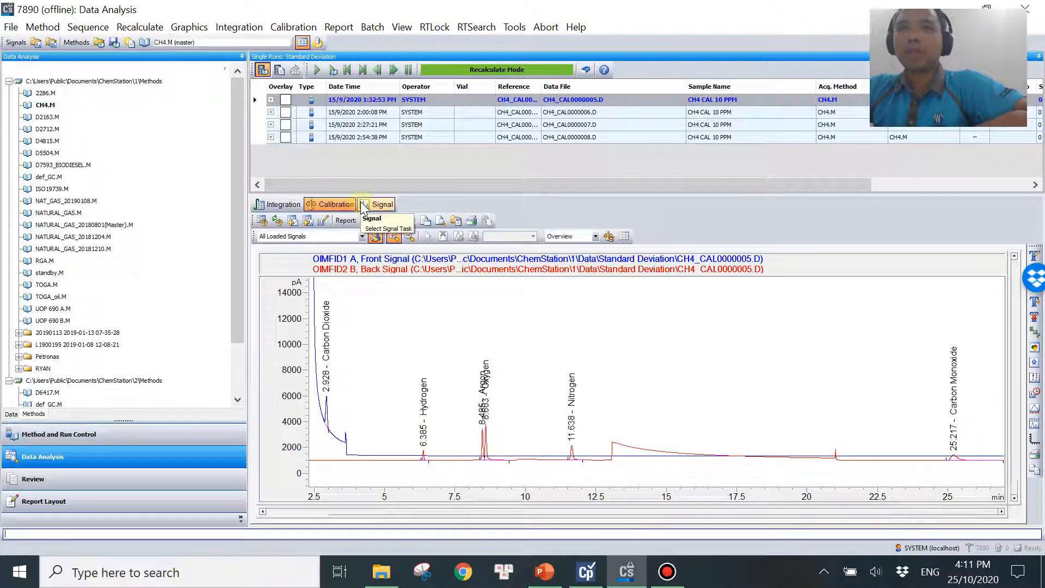
- Open the calibration table of the CH4.M method and compare it with the LOD formula terms on the PowerPoint slide
click(288, 27)
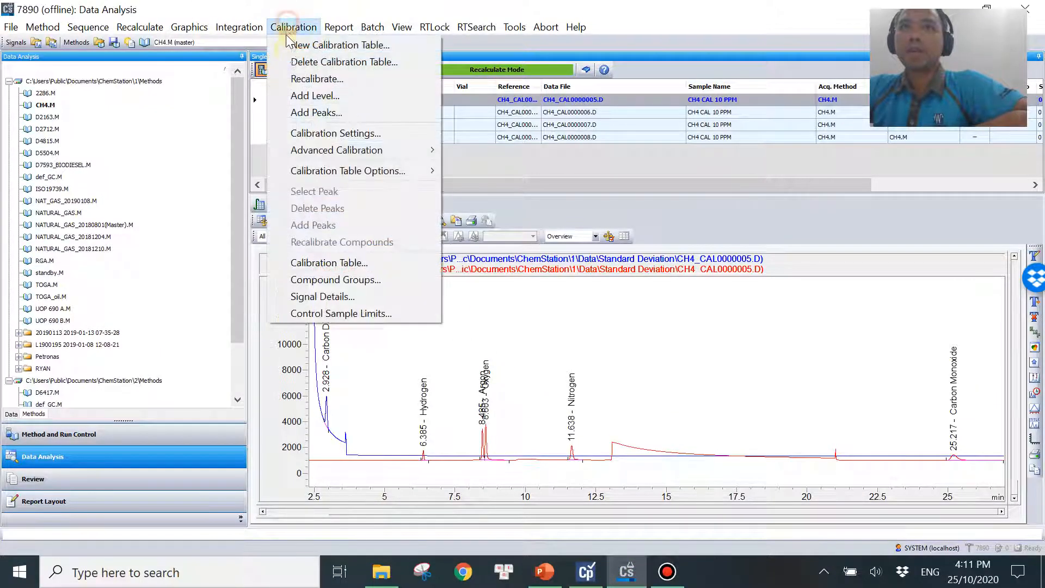
click(333, 263)
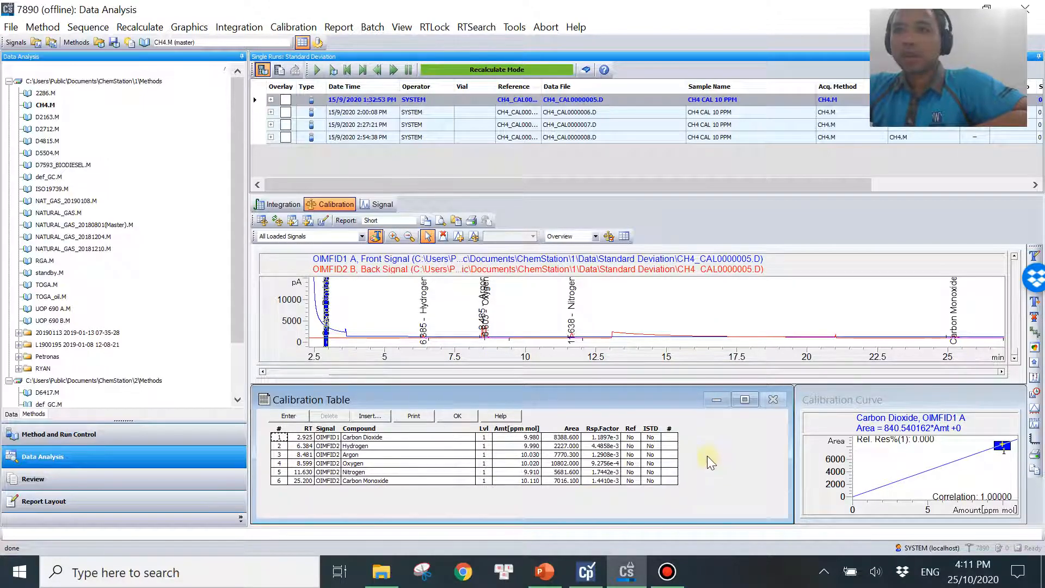
click(544, 571)
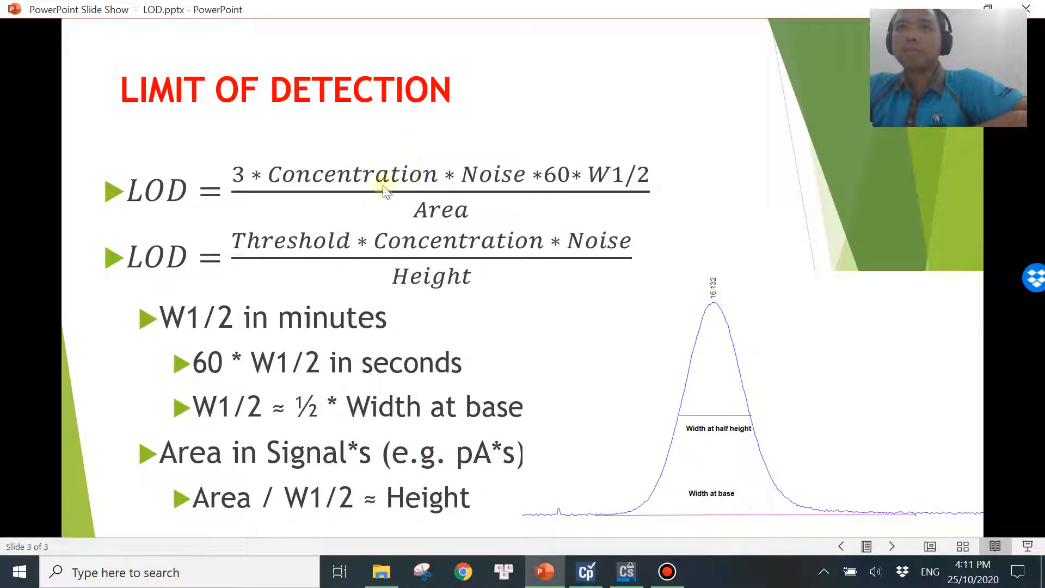
click(544, 571)
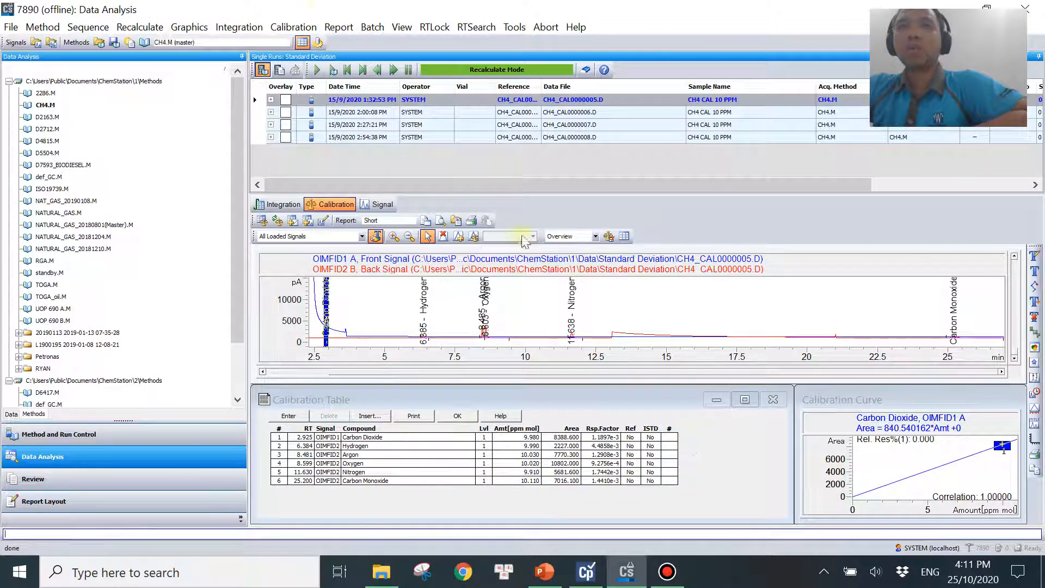
- Add the Multiplier column to the calibration table, after the ISTD # column
click(294, 27)
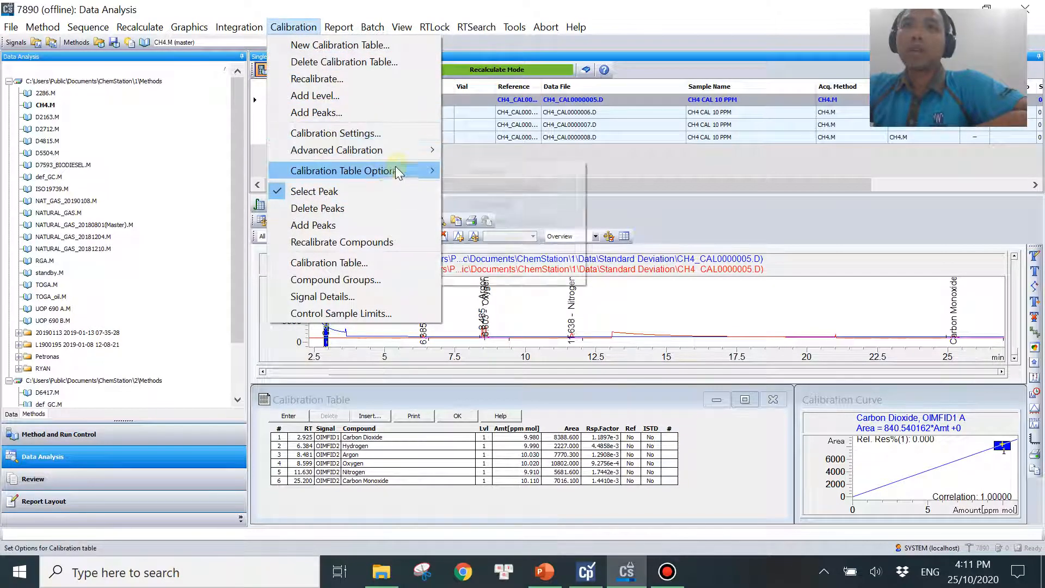
mouse_move(415, 173)
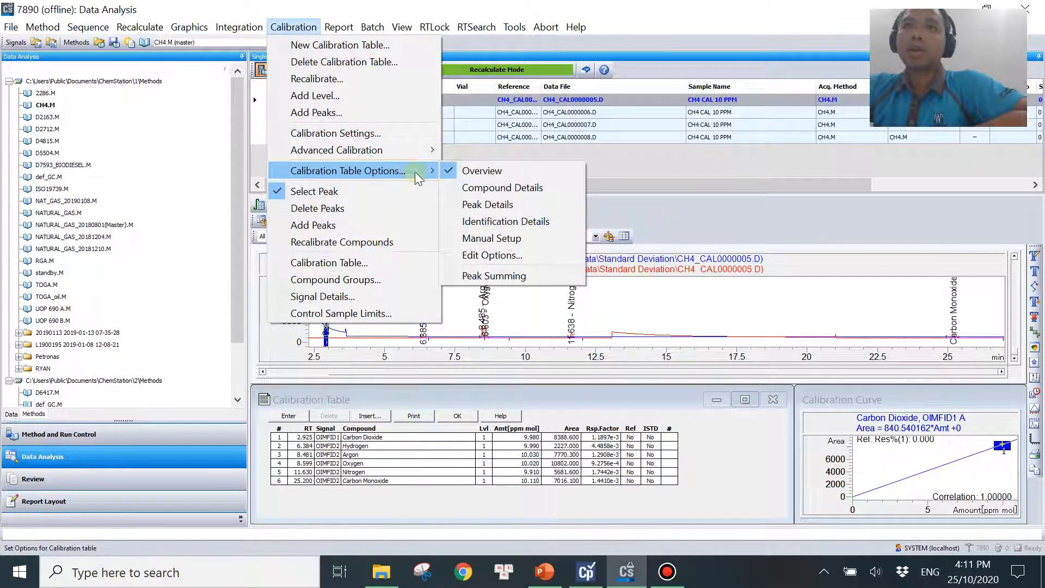
click(511, 256)
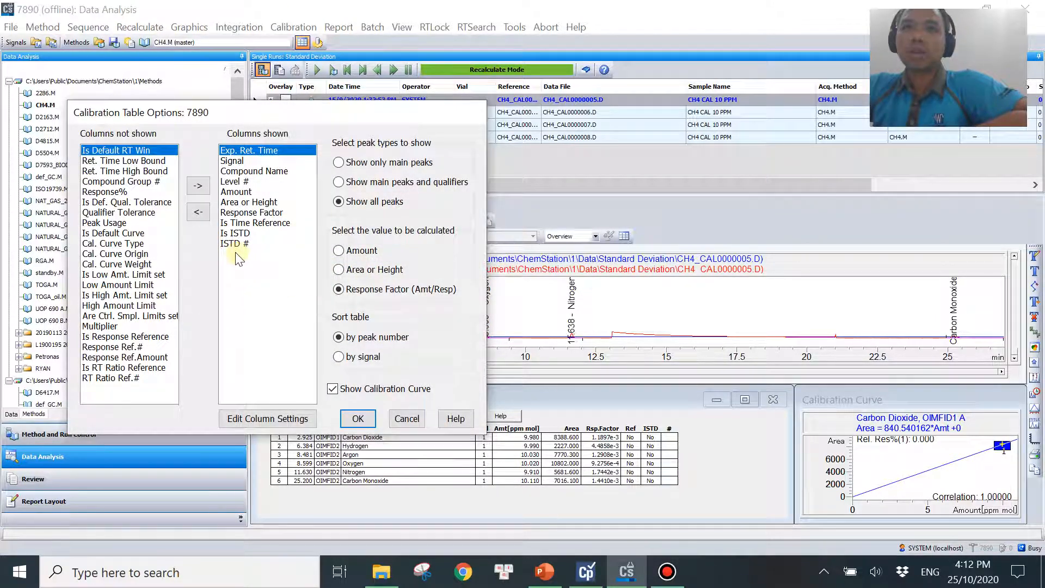
click(234, 253)
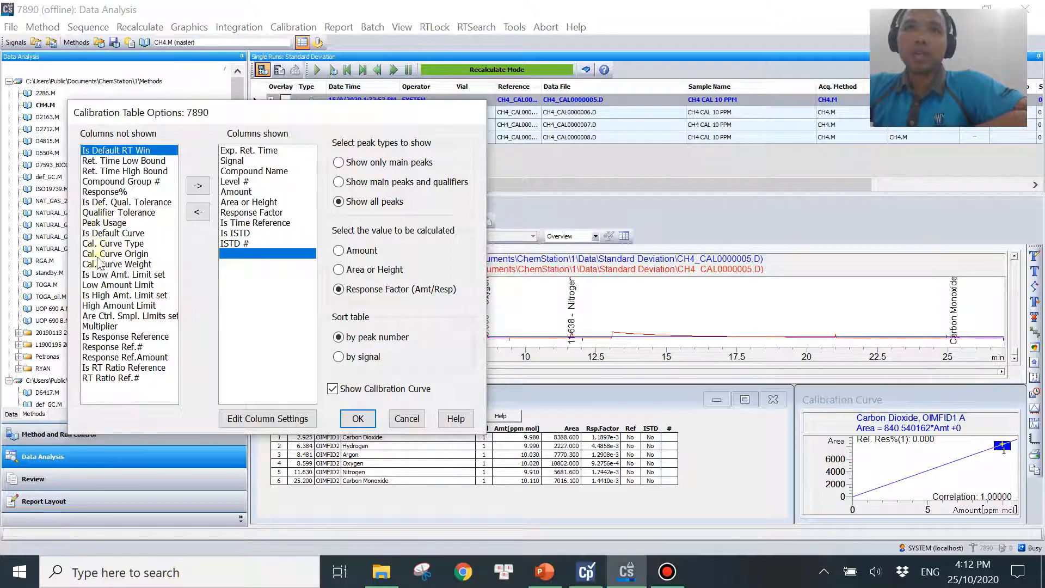
click(122, 327)
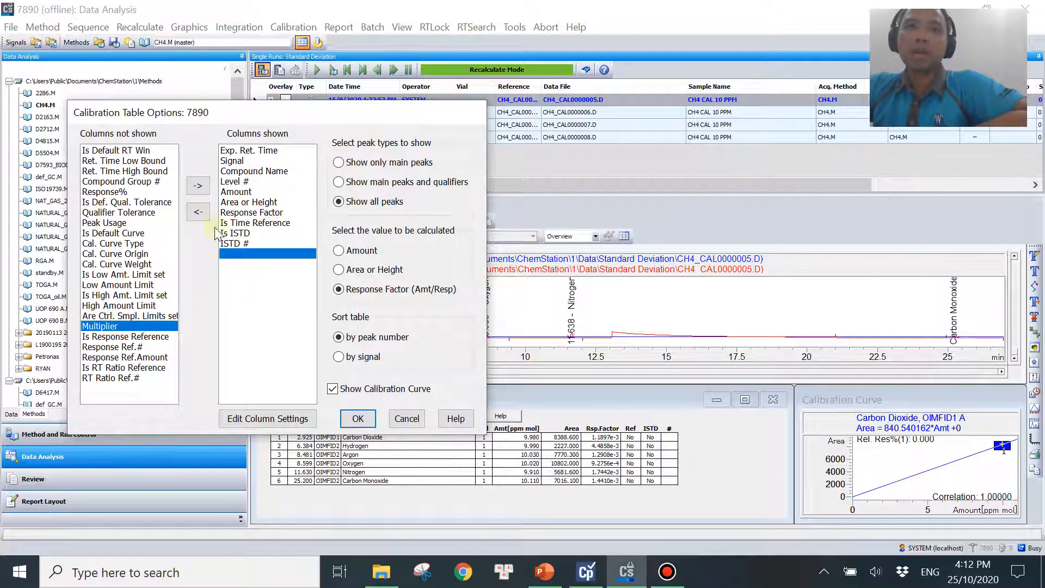
click(198, 186)
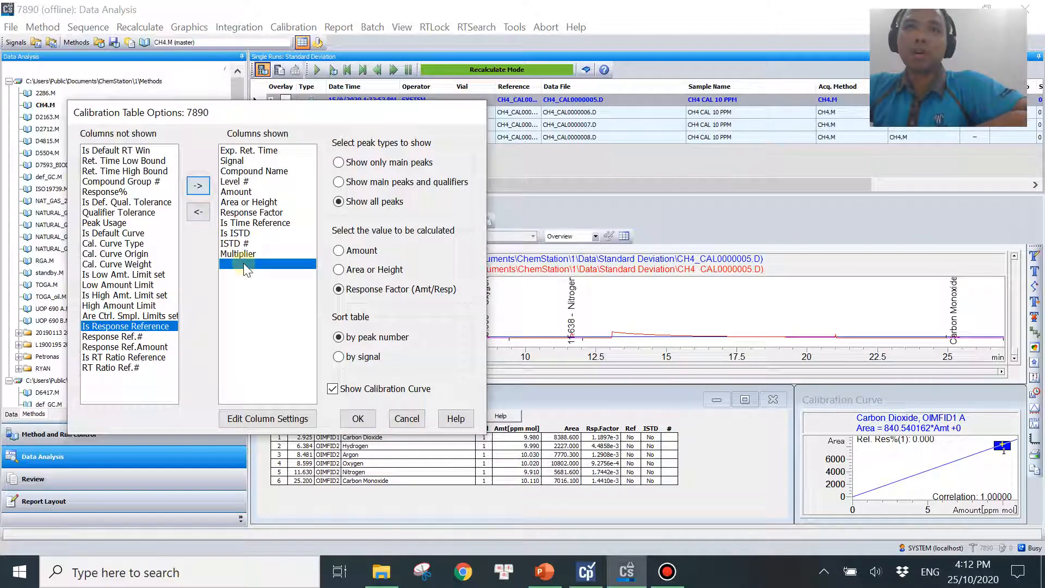
click(358, 418)
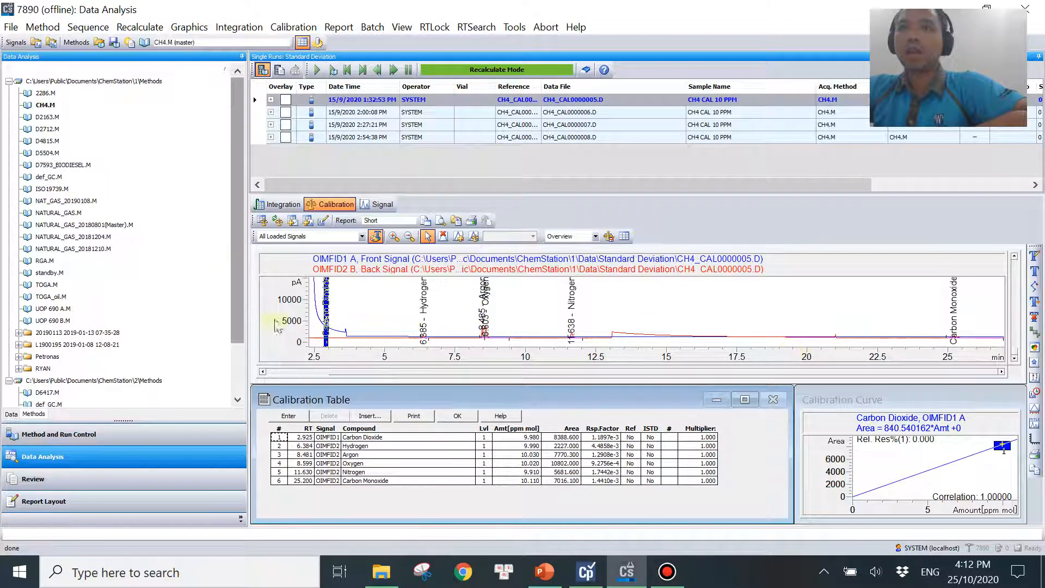
- Set the multiplier to 10 for all six compounds in the calibration table, from carbon dioxide to carbon monoxide
click(714, 437)
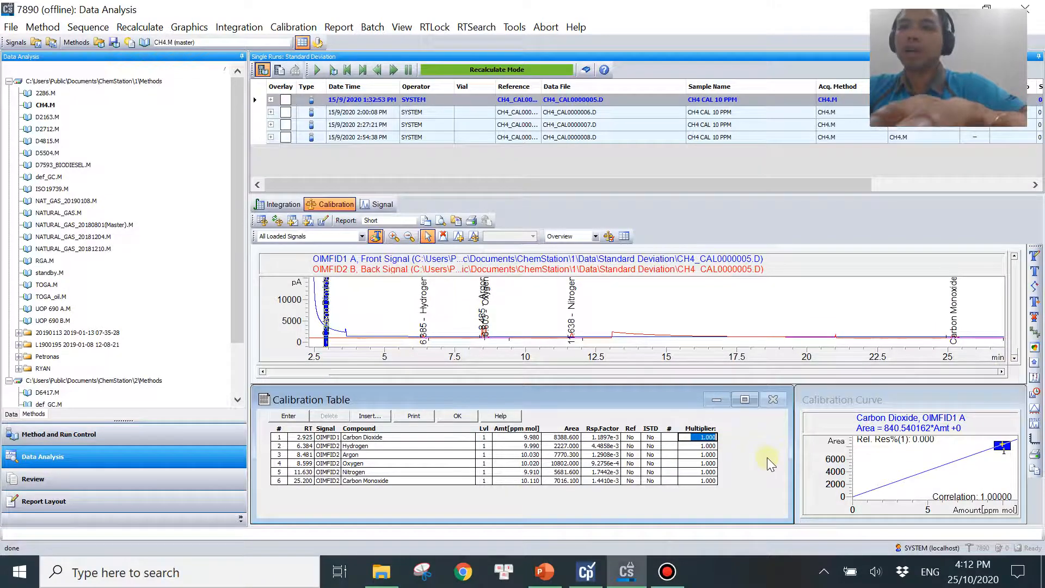
text(10)
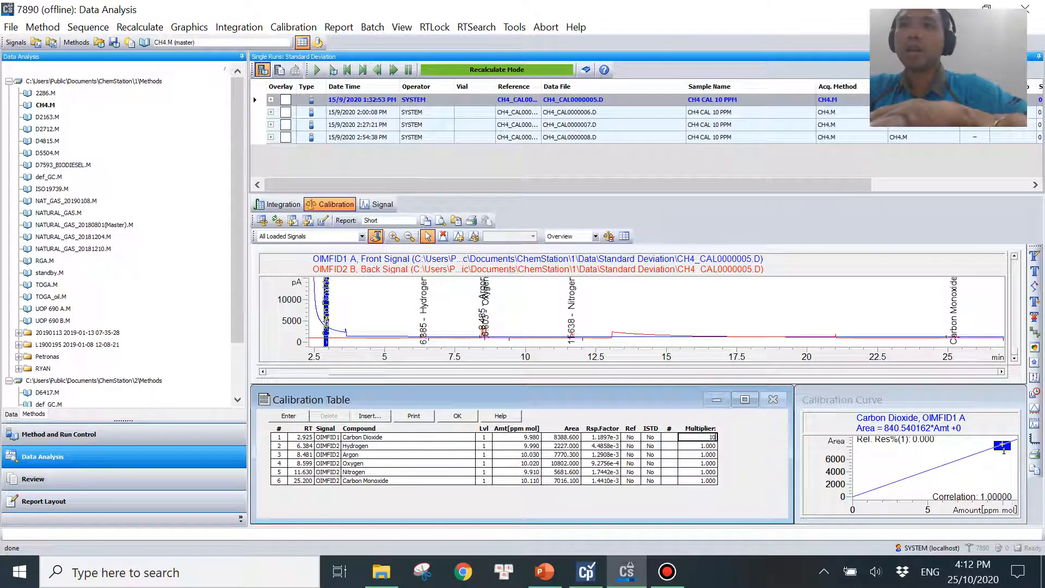
key(Return)
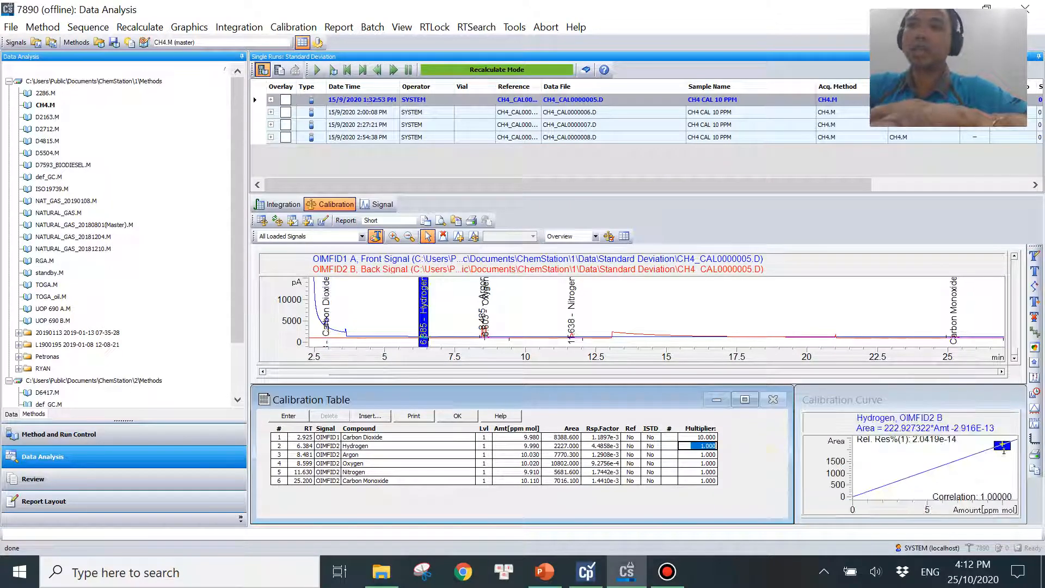
text(10)
key(Return)
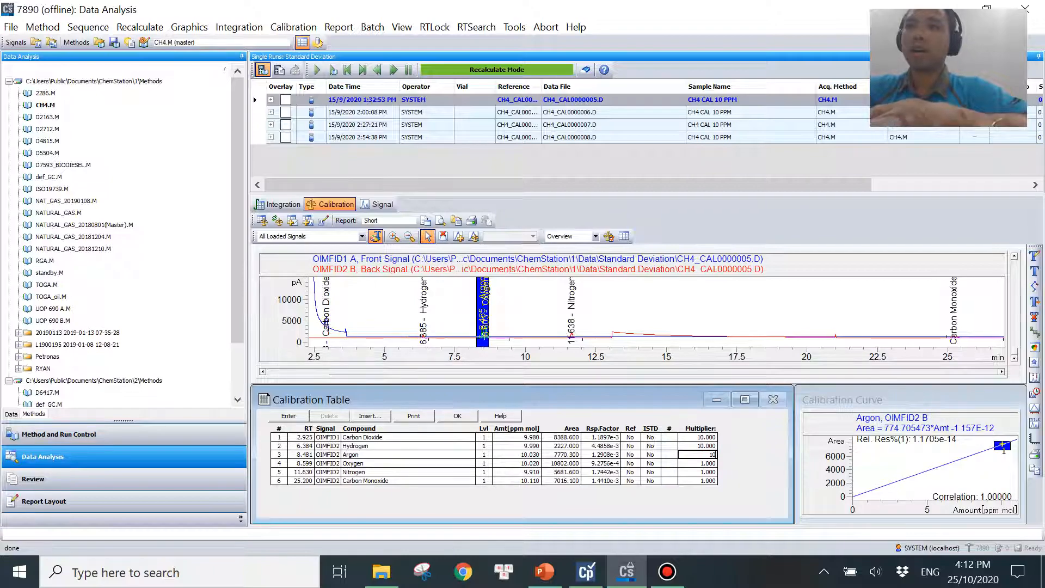
text(10)
key(Return)
text(10)
key(Return)
text(10)
key(Down)
text(10)
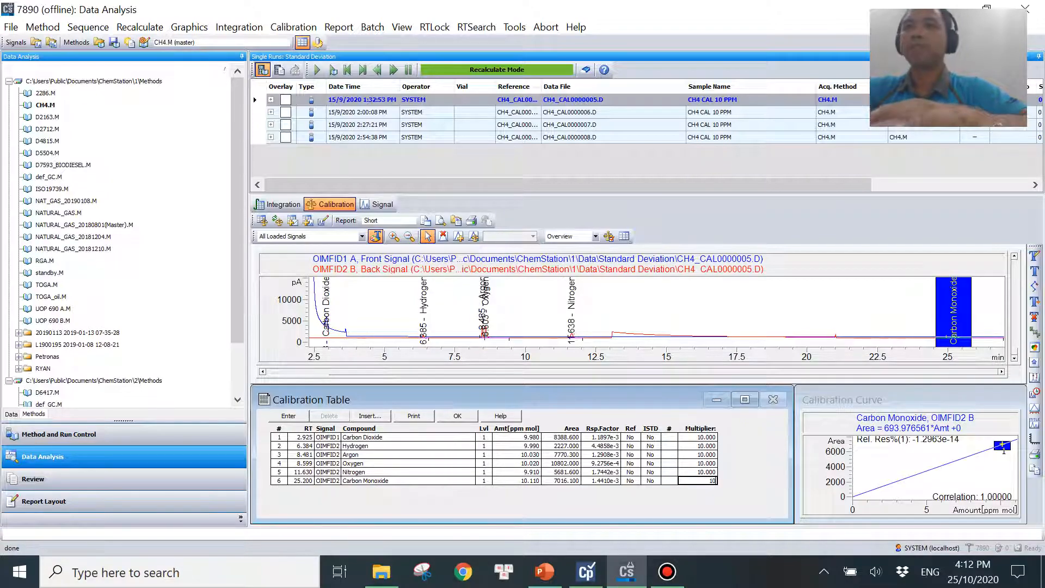
key(Up)
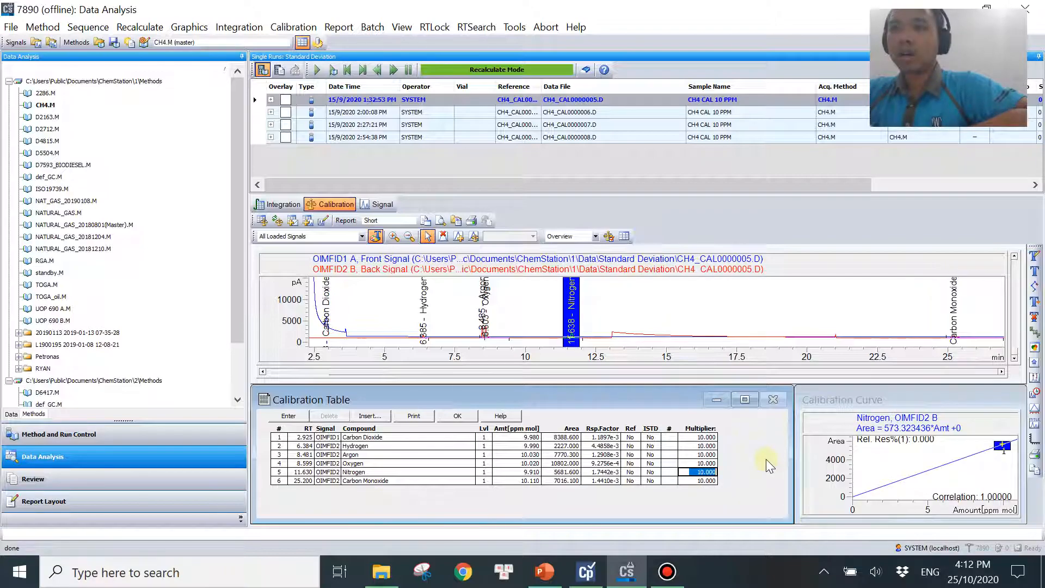
- Review the LOD formulas on the PowerPoint slide and examine the ChemStation chromatogram baseline from carbon dioxide to past nitrogen
click(544, 571)
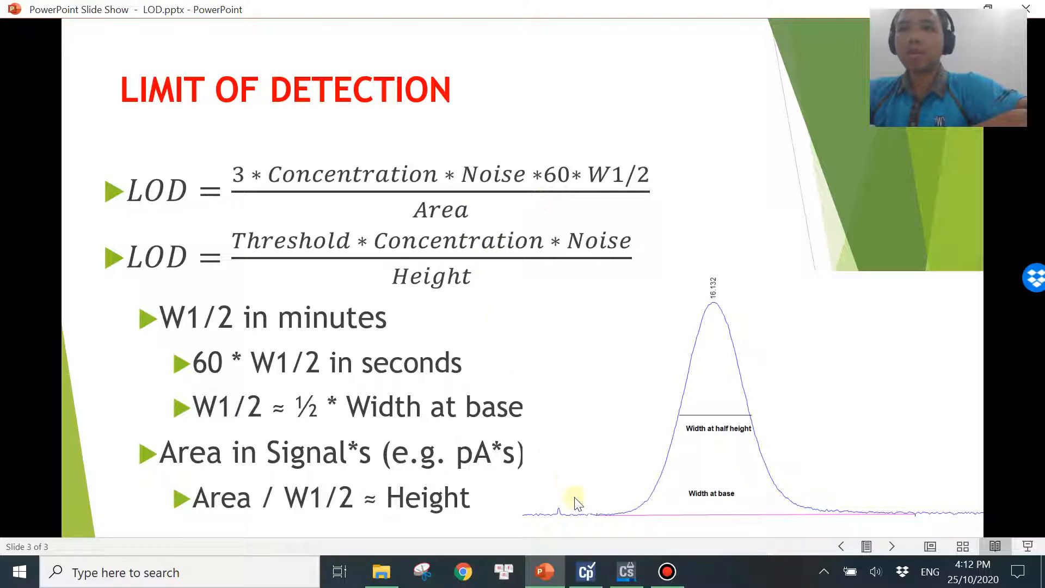
click(547, 573)
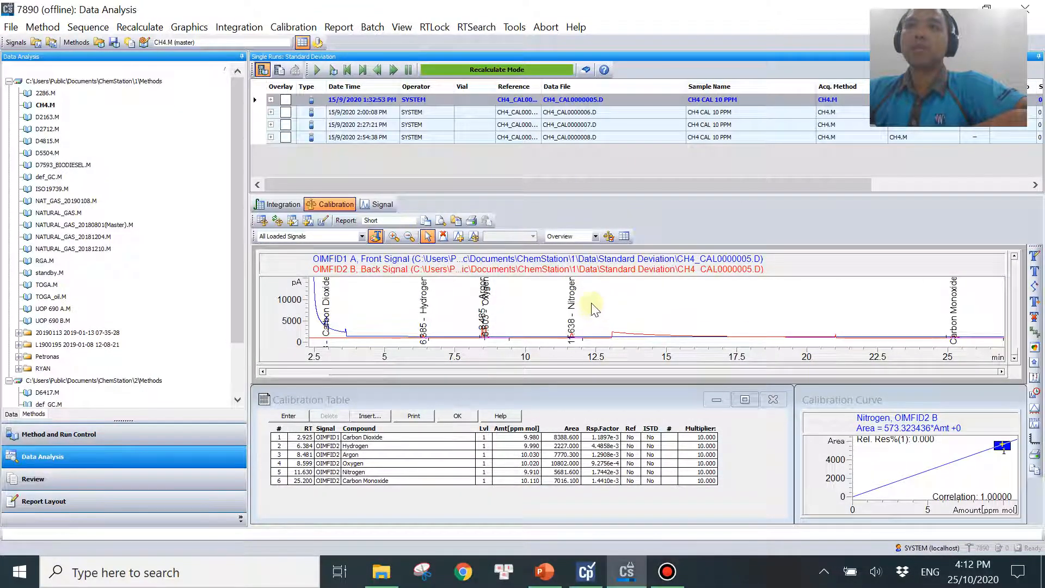
click(403, 240)
click(393, 235)
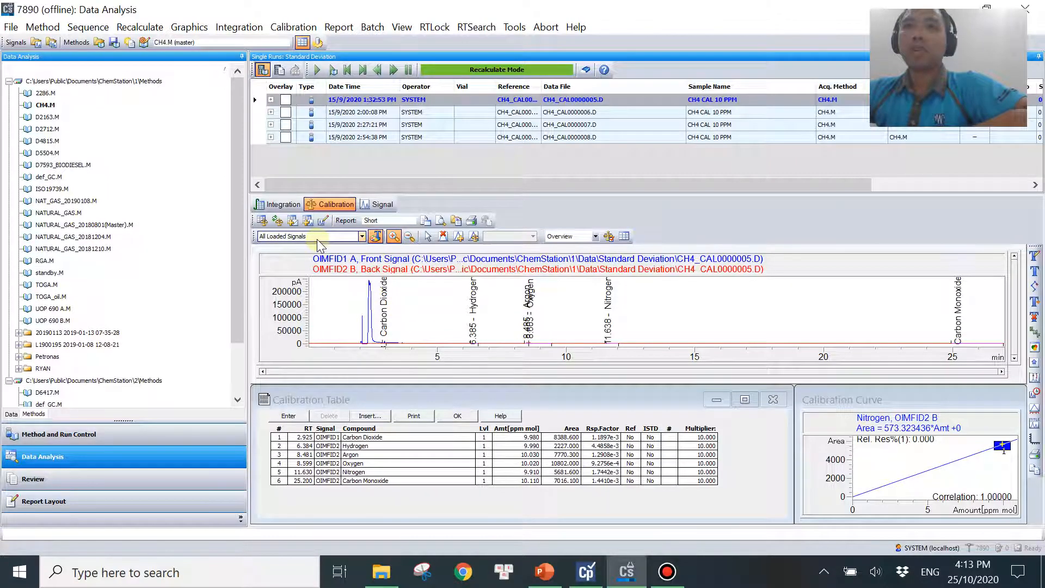
drag(385, 345, 1037, 390)
drag(345, 294, 699, 334)
drag(347, 287, 1018, 340)
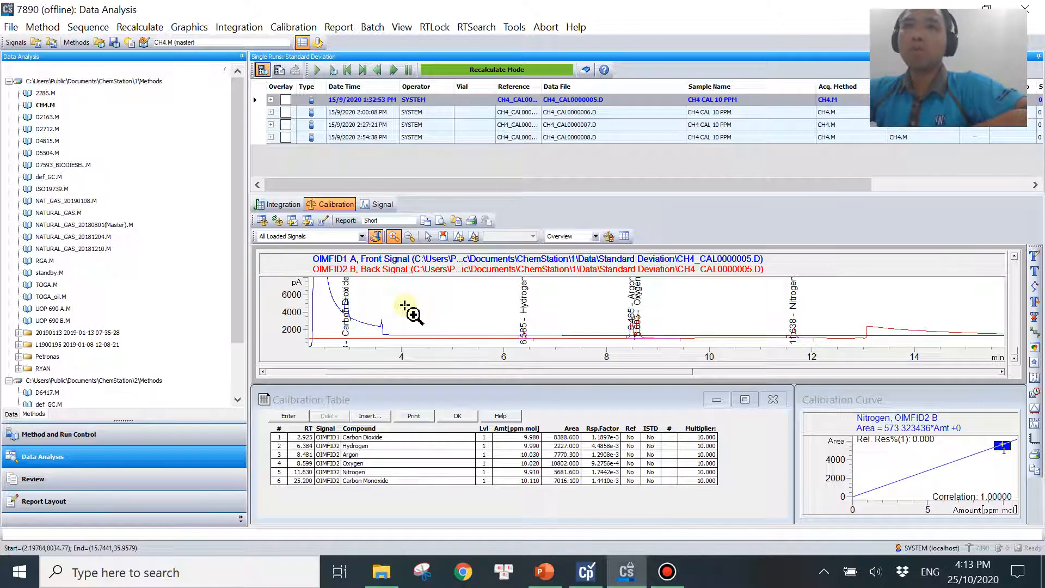
click(340, 28)
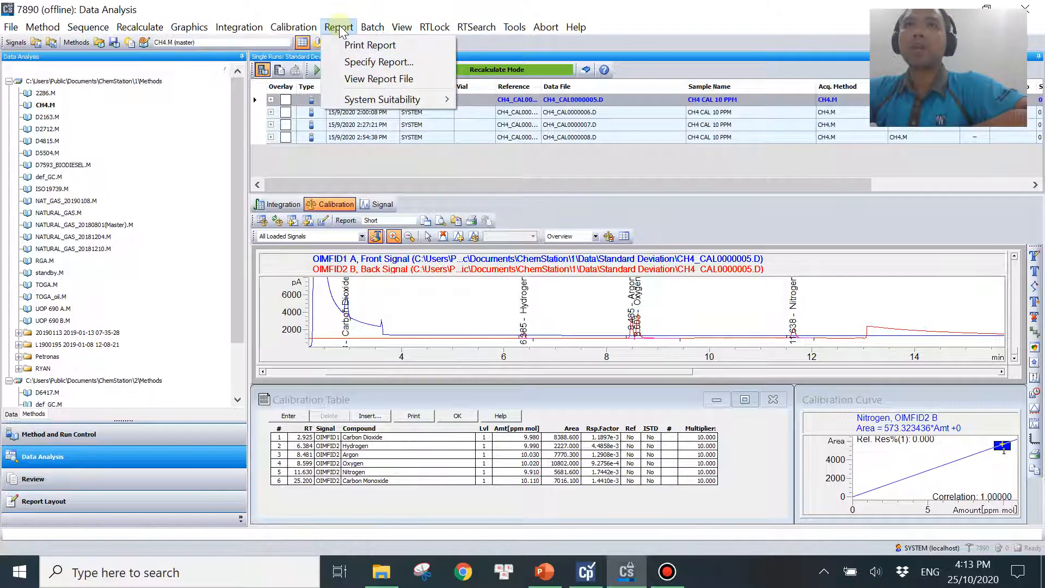
mouse_move(445, 99)
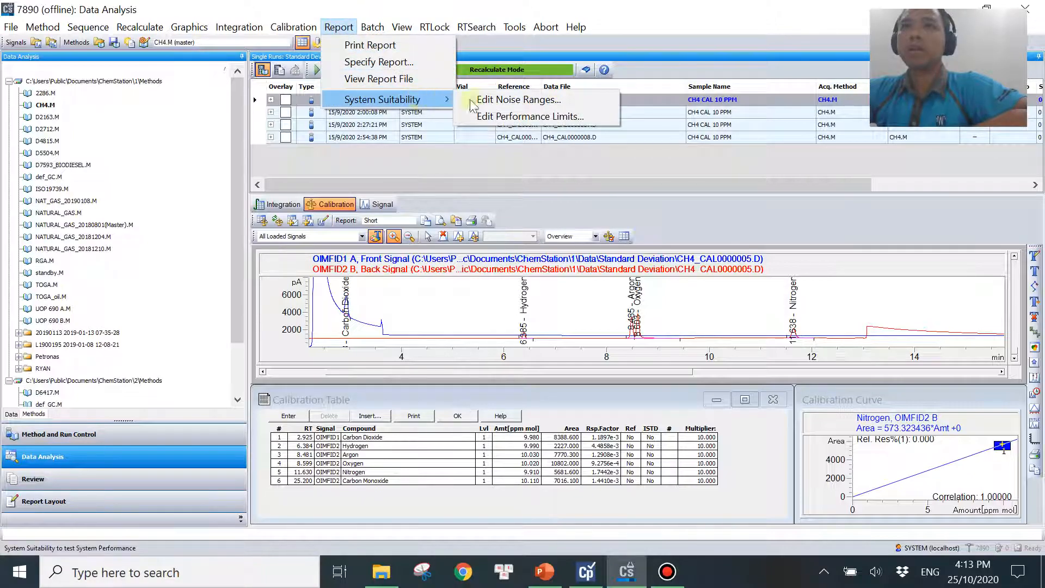
click(567, 100)
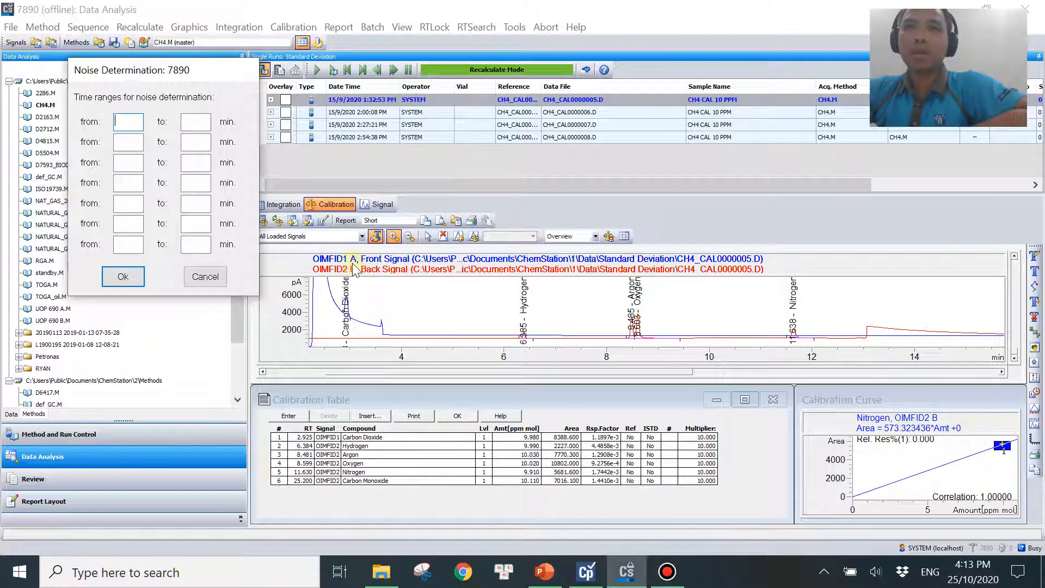
click(205, 276)
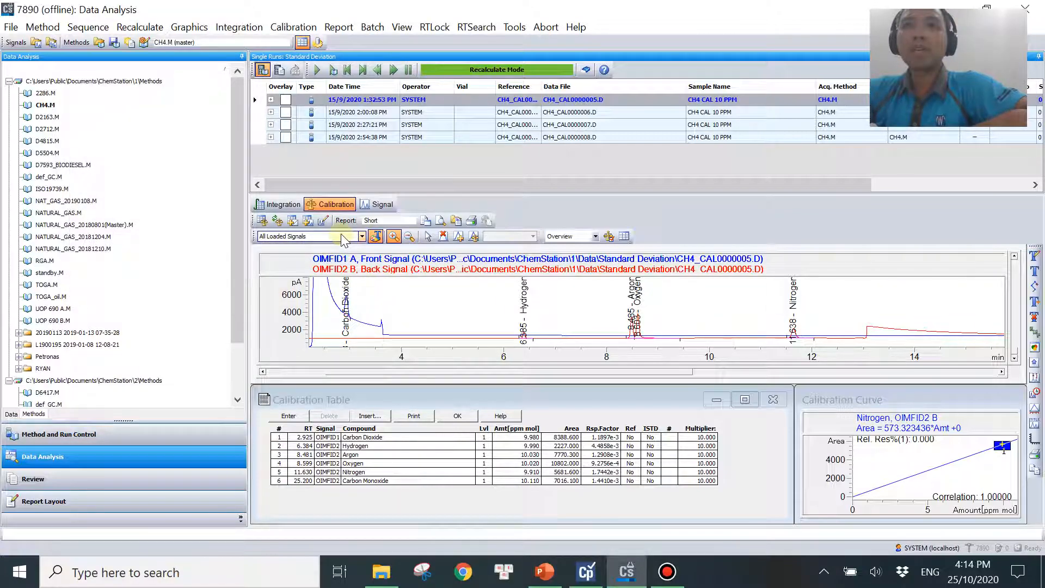
- Define a system suitability noise range from 3.04 to 3.08 min, on the baseline just after the carbon dioxide peak
drag(320, 288, 461, 345)
drag(375, 286, 734, 339)
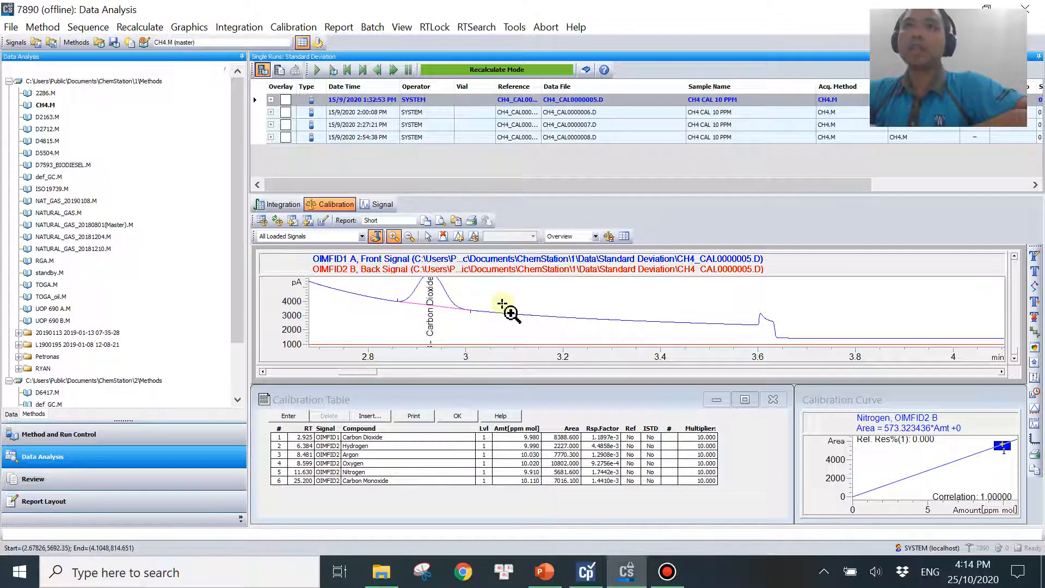
drag(346, 290, 837, 324)
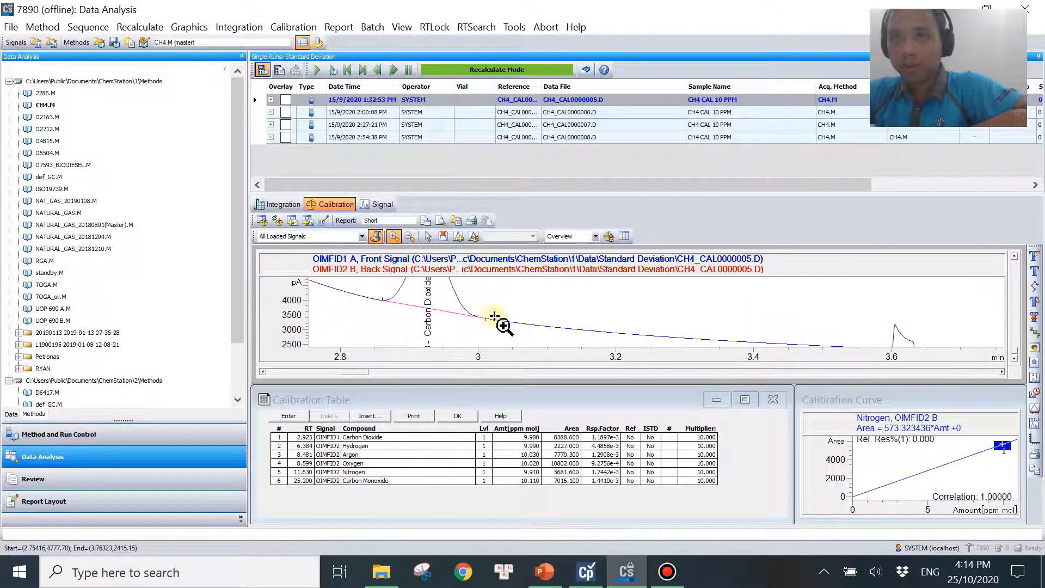
drag(492, 316, 602, 333)
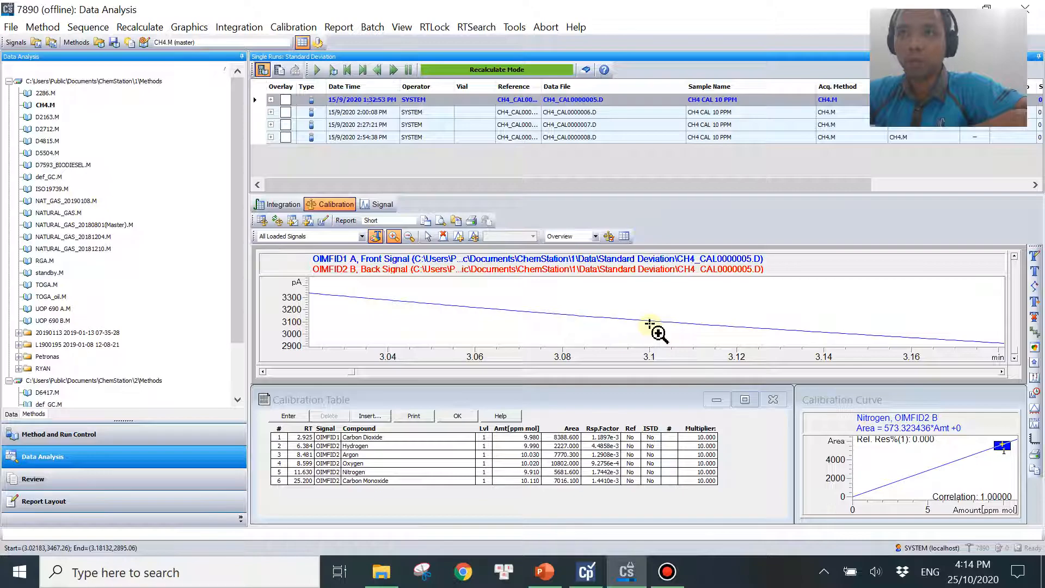
click(338, 28)
mouse_move(370, 101)
click(506, 99)
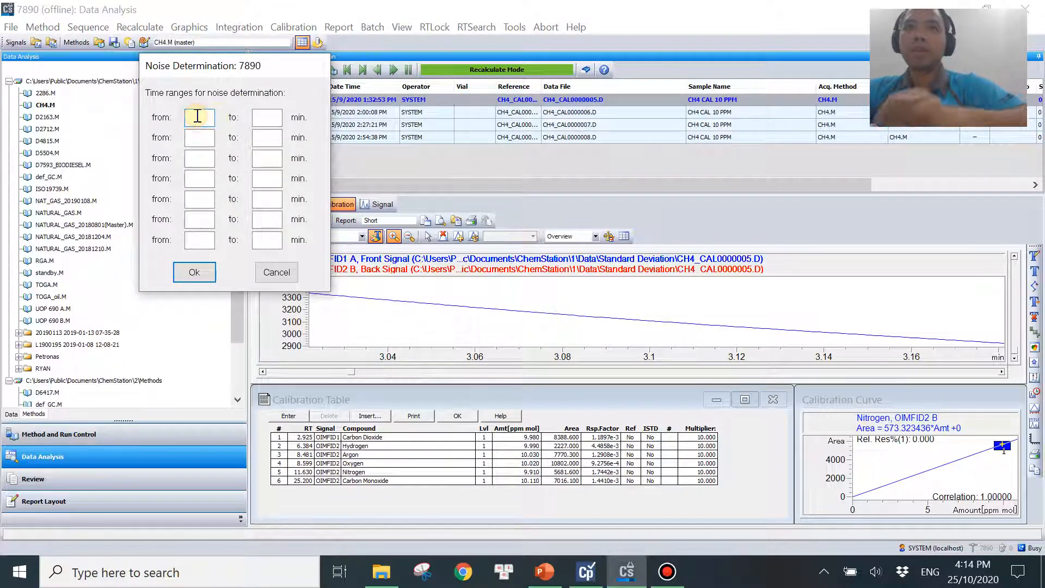
text(3.04)
key(Tab)
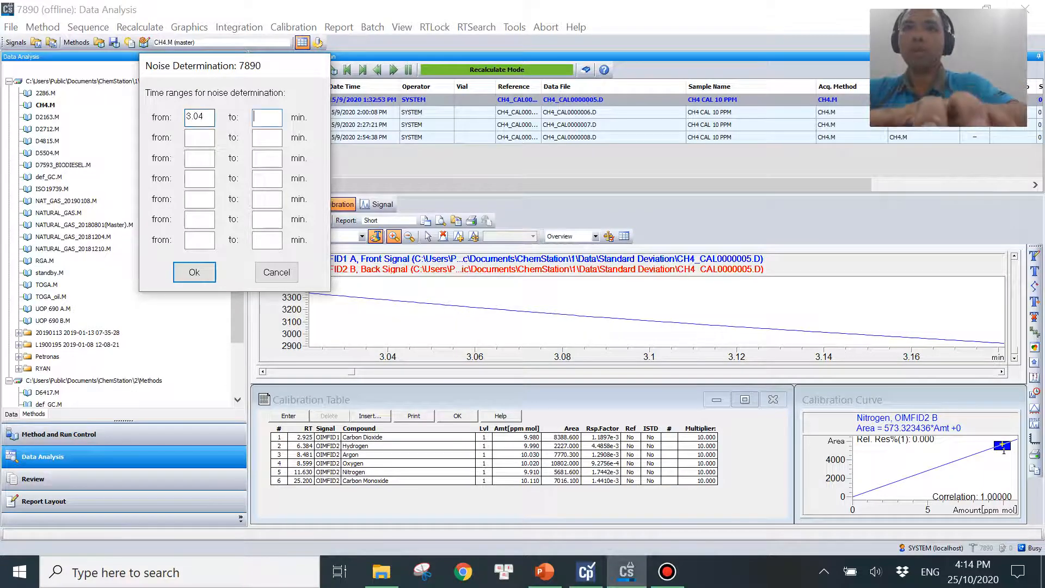
text(3.08)
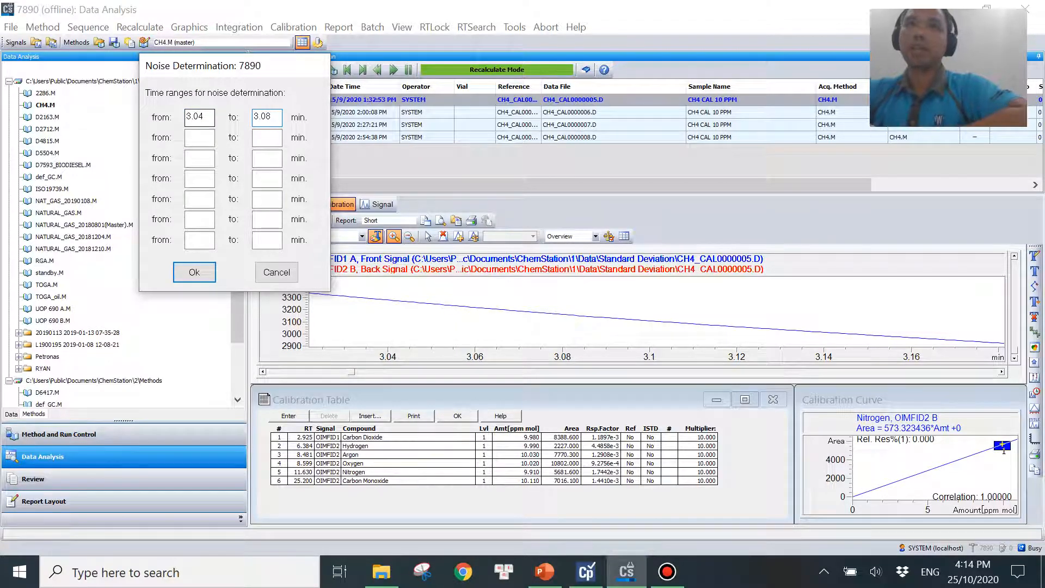
click(195, 272)
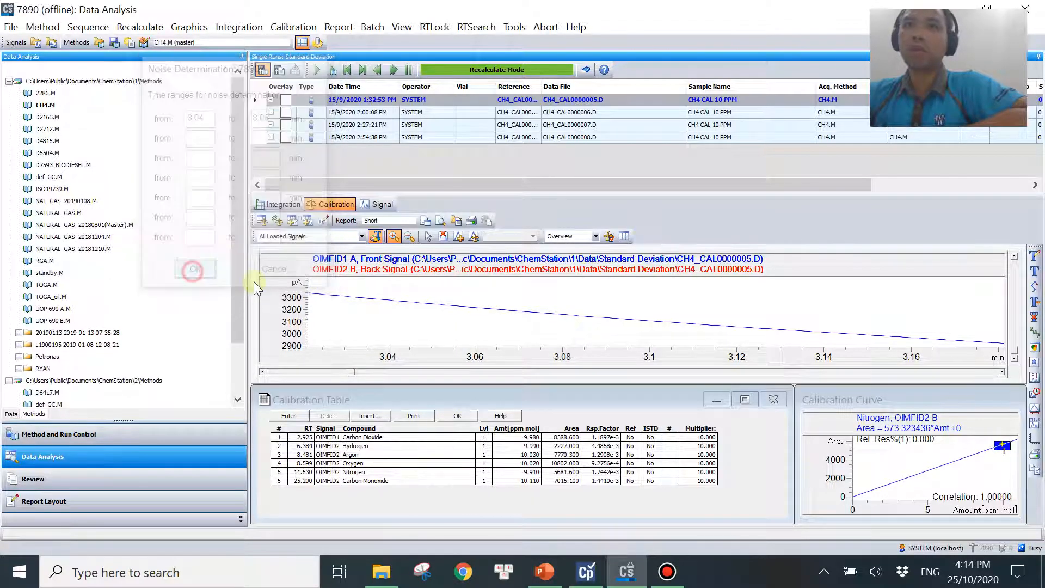
- Add a second system suitability noise range from 6 to 6.2 min, on the flat baseline before the hydrogen peak
double_click(424, 305)
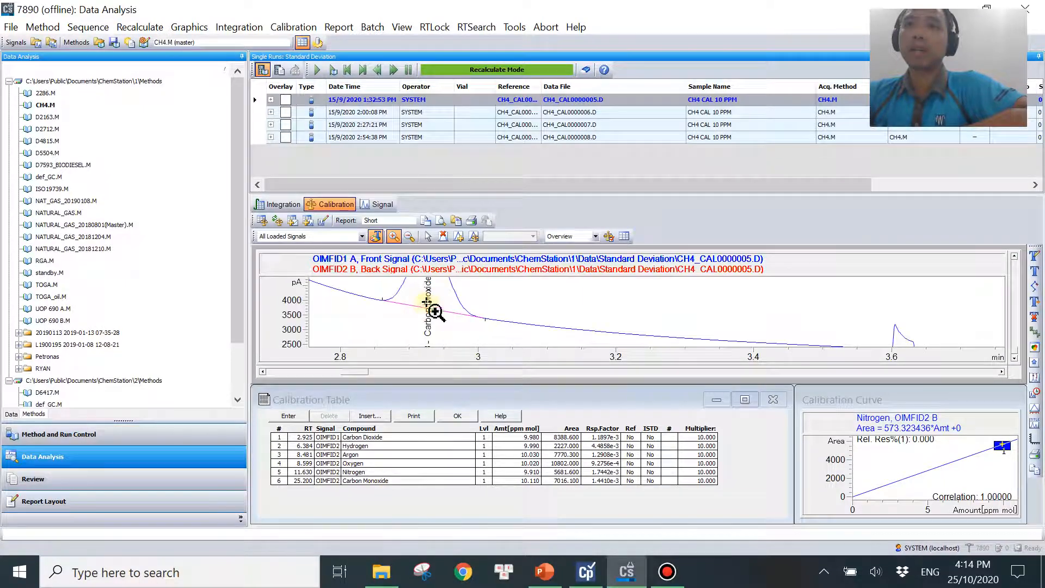
click(409, 236)
click(409, 236)
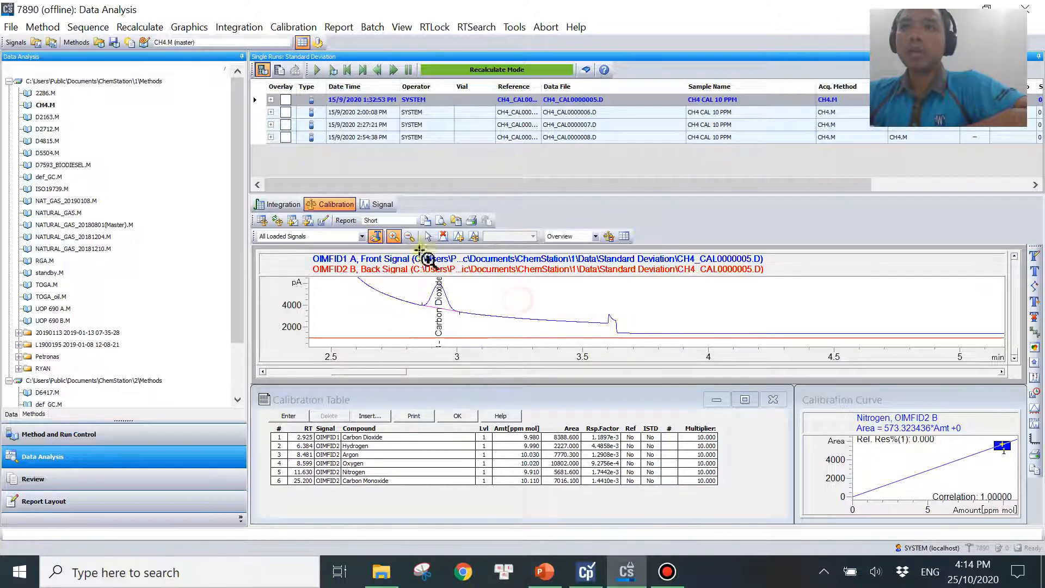
click(409, 236)
drag(366, 323, 761, 347)
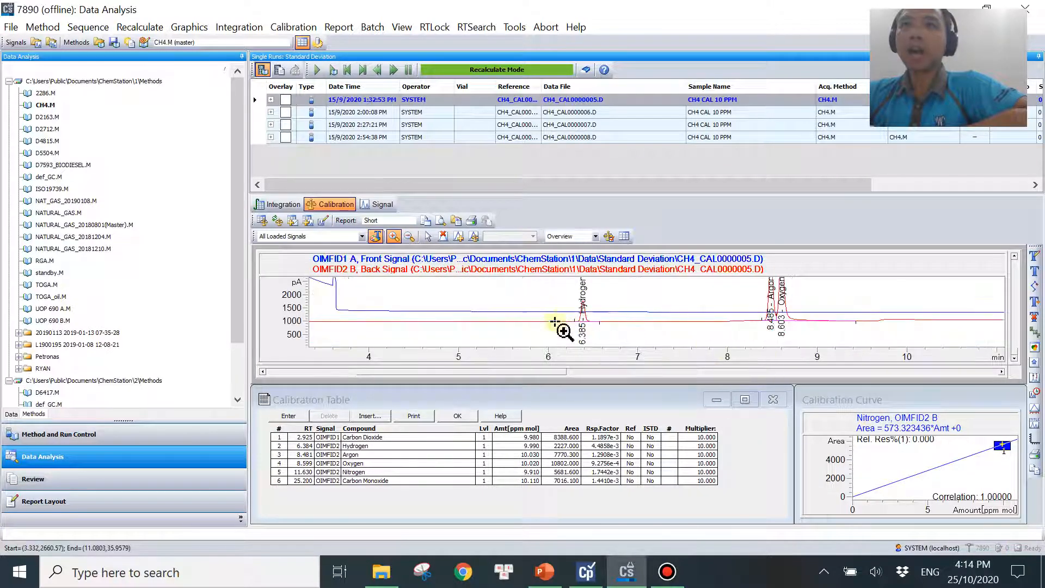
drag(468, 317, 834, 323)
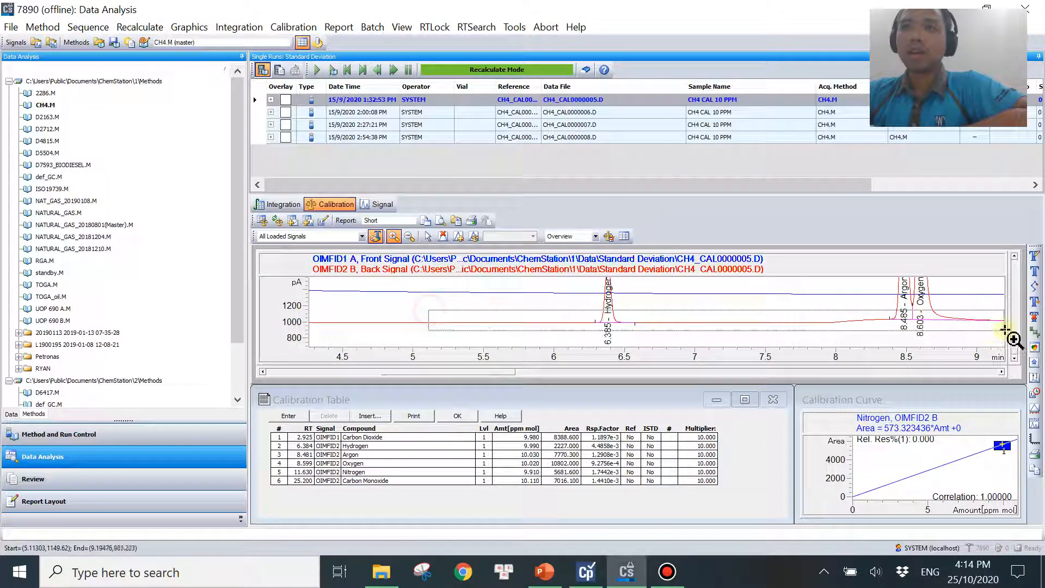
drag(349, 318, 920, 326)
drag(338, 314, 1020, 341)
drag(523, 328, 660, 329)
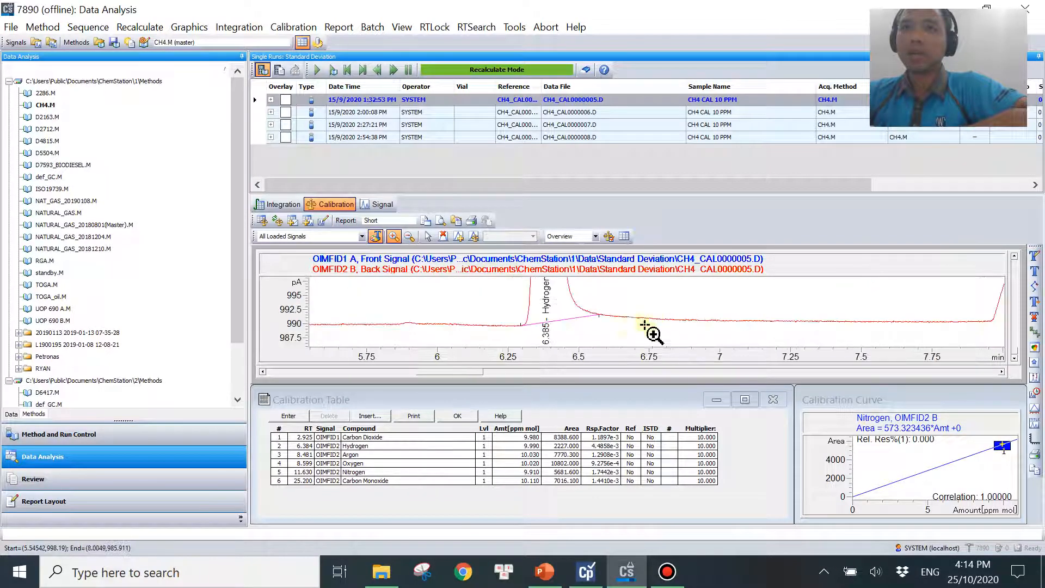
drag(415, 311, 611, 333)
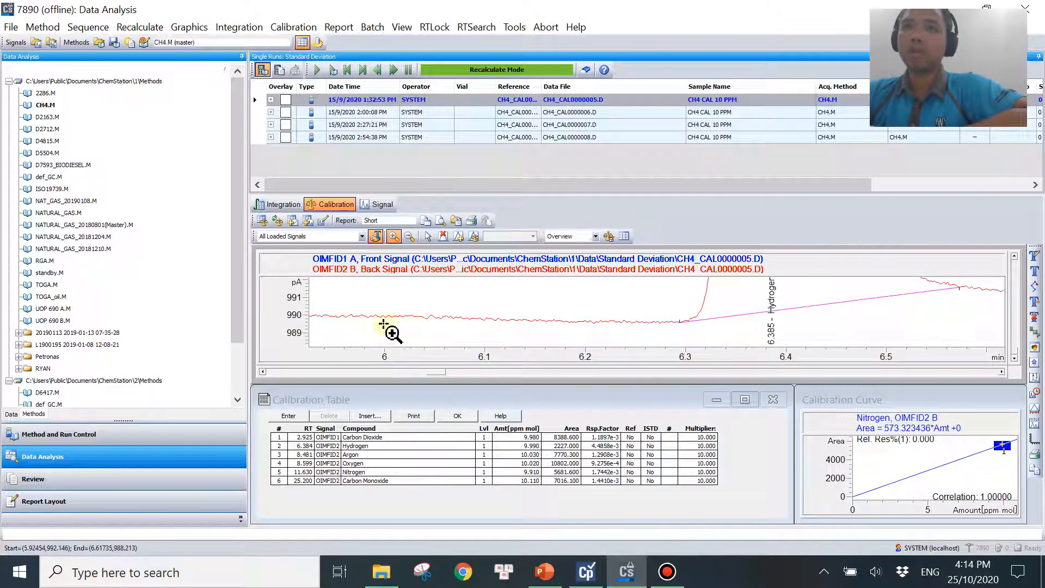
click(338, 28)
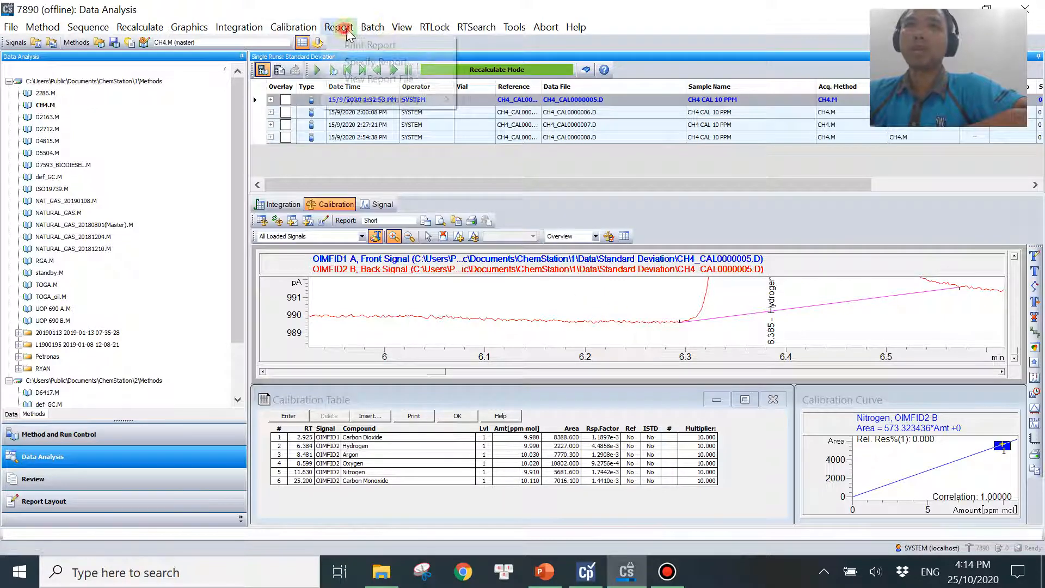
mouse_move(414, 100)
click(496, 99)
click(198, 137)
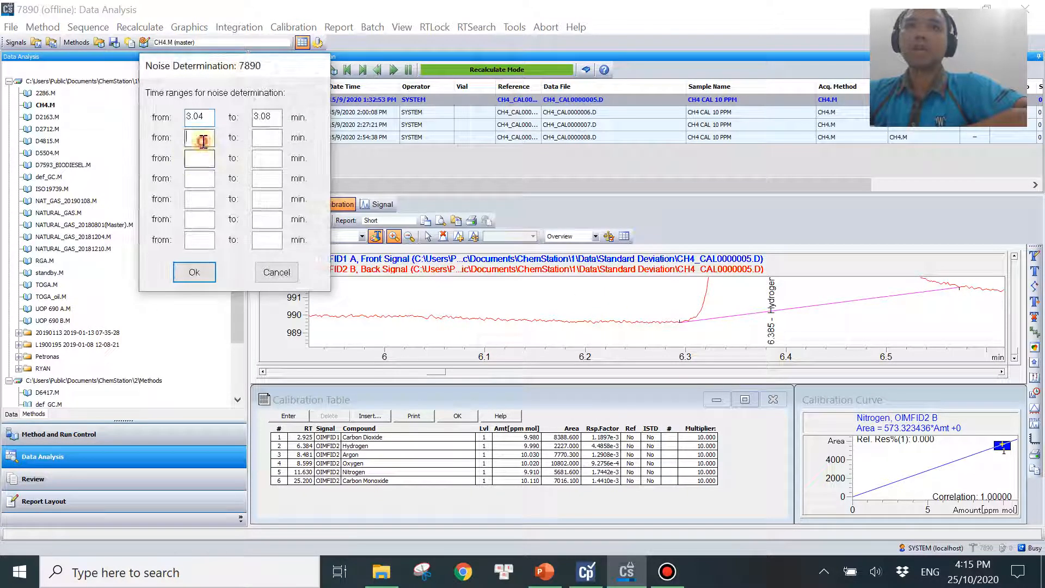
text(6)
click(266, 138)
text(6.2)
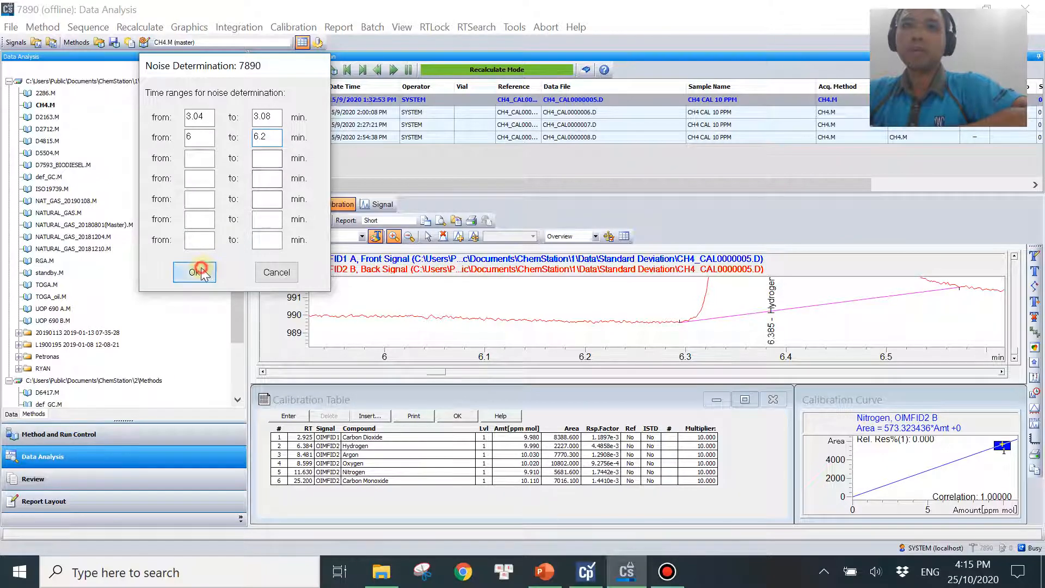
click(194, 272)
- Add a third noise range from 8.25 to 8.3 min, on the baseline just before the argon and oxygen peaks
double_click(455, 313)
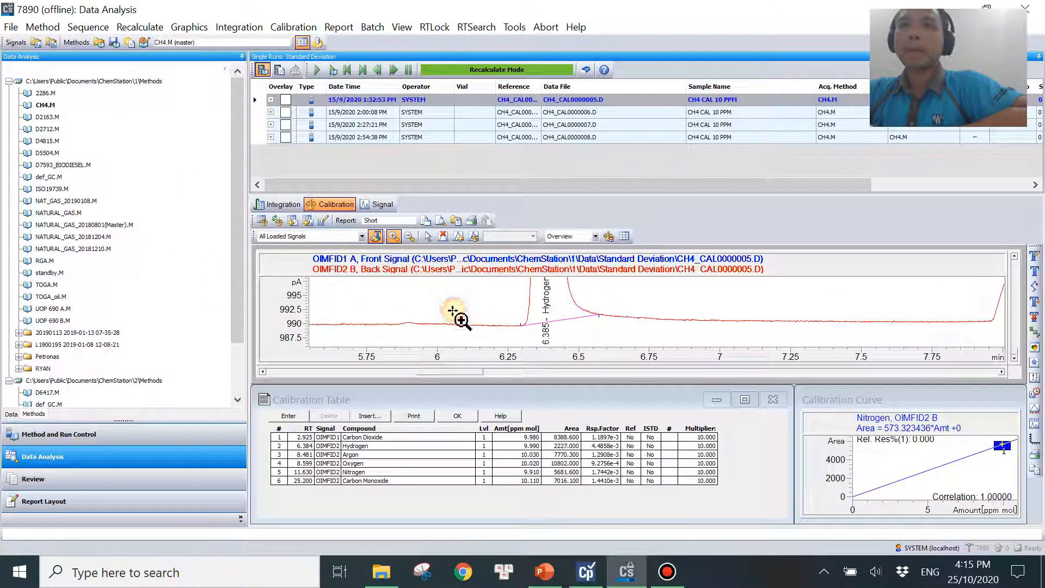
click(409, 236)
click(409, 236)
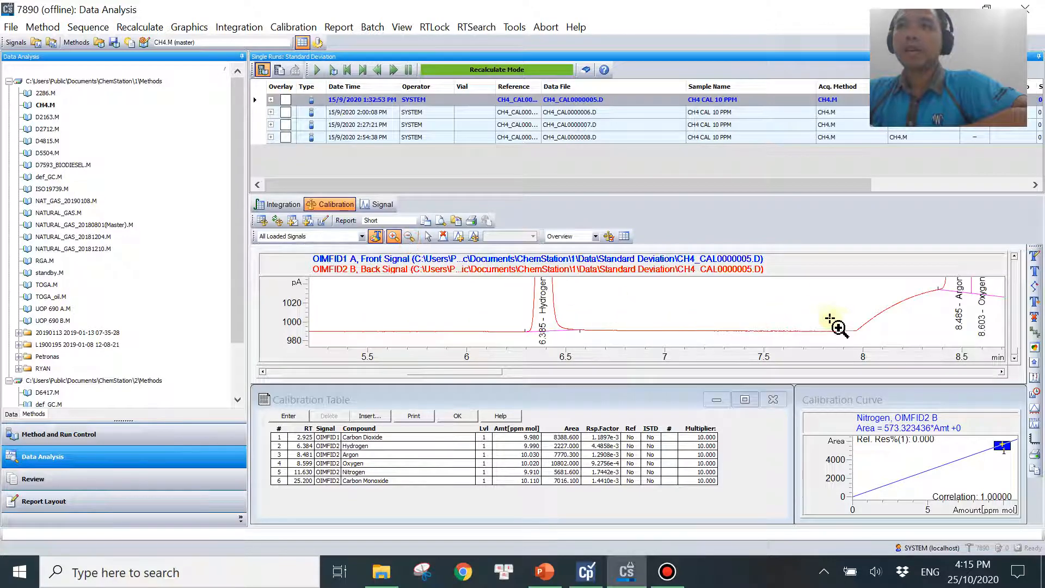
double_click(768, 319)
click(410, 236)
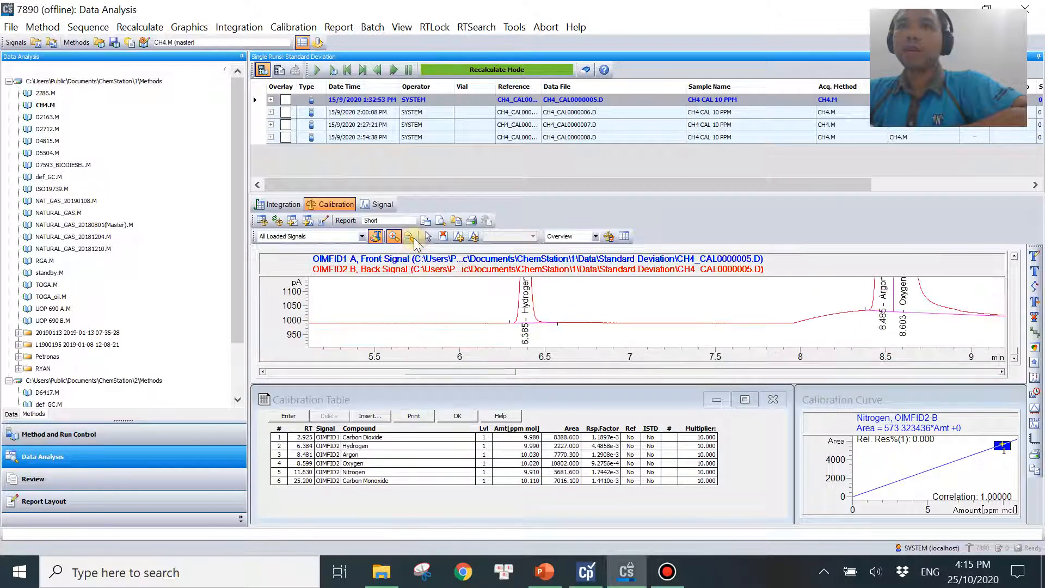
double_click(716, 306)
drag(843, 294, 1001, 335)
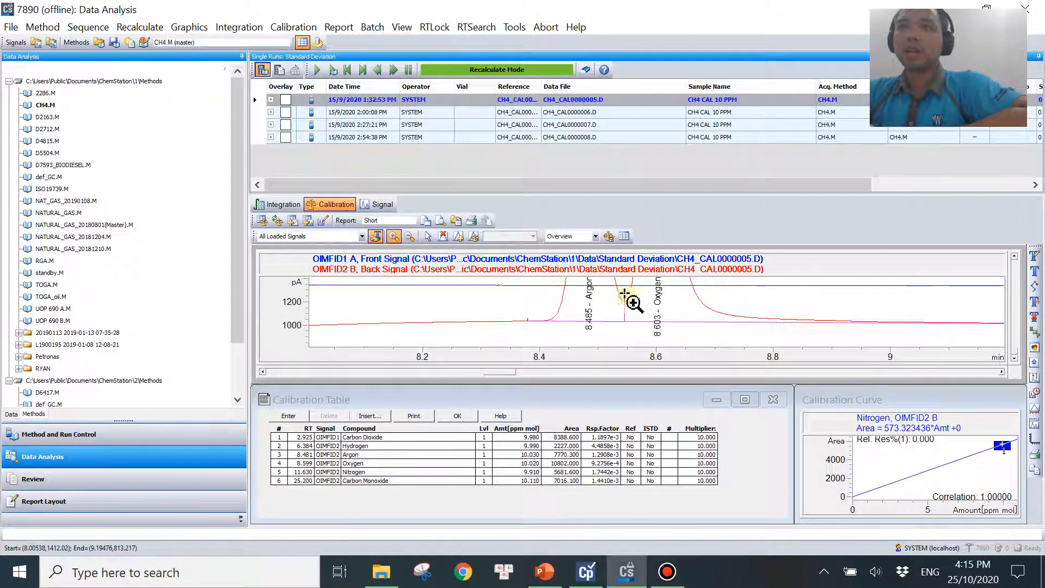
double_click(767, 310)
drag(746, 328, 1004, 281)
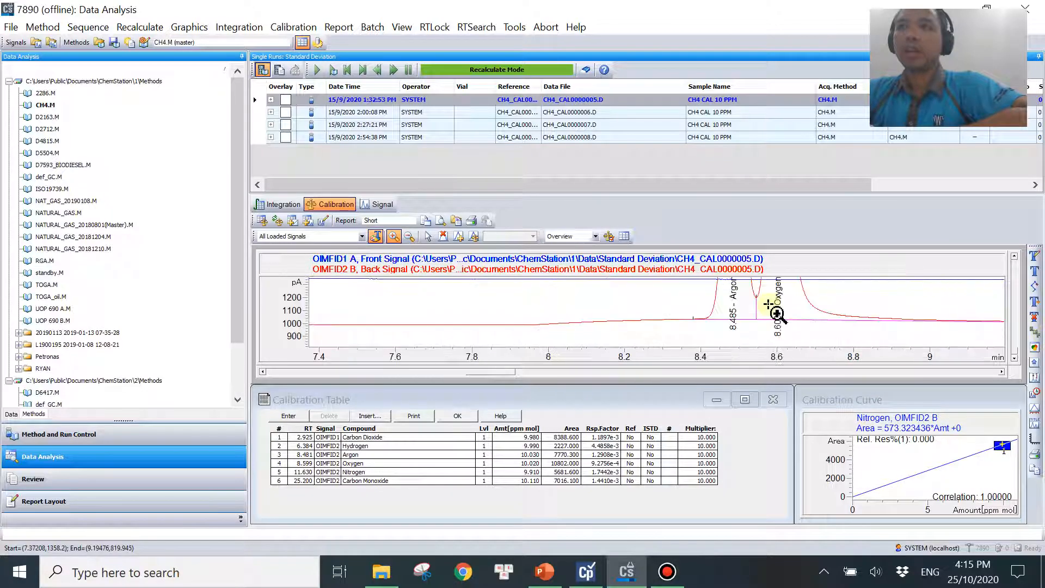
drag(433, 305, 1041, 341)
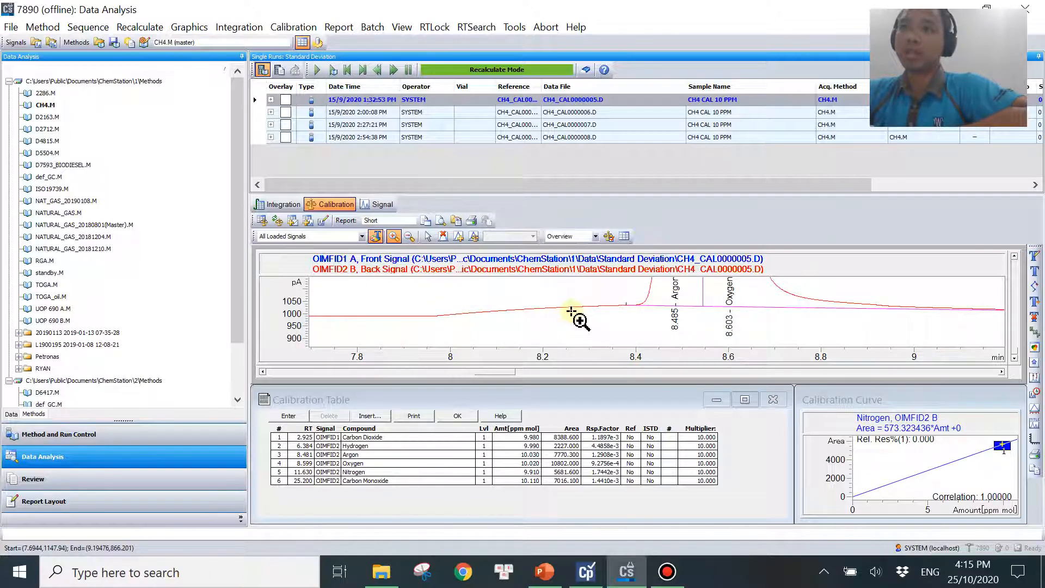
drag(492, 293, 757, 314)
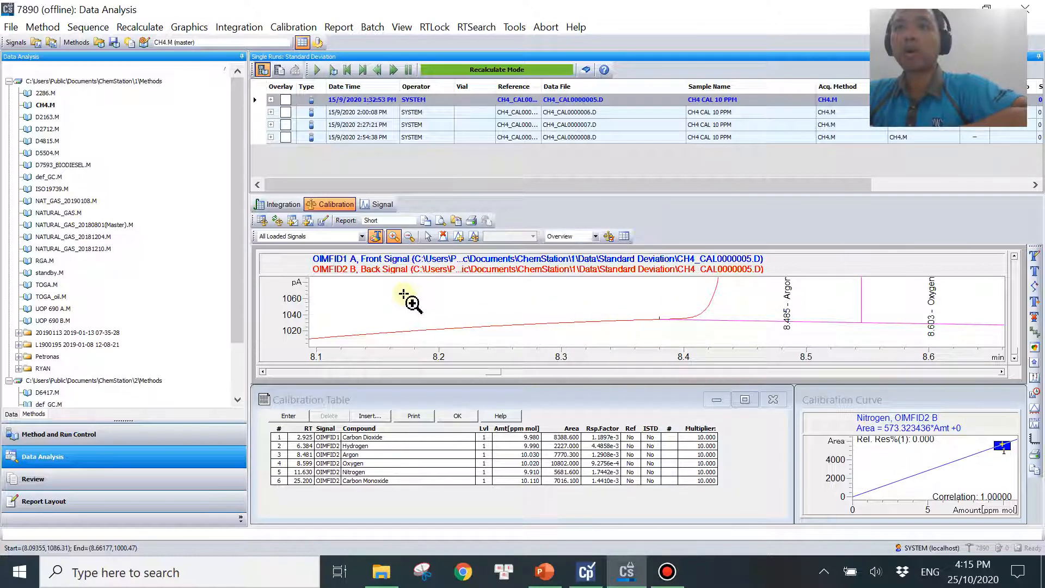
drag(403, 293, 996, 360)
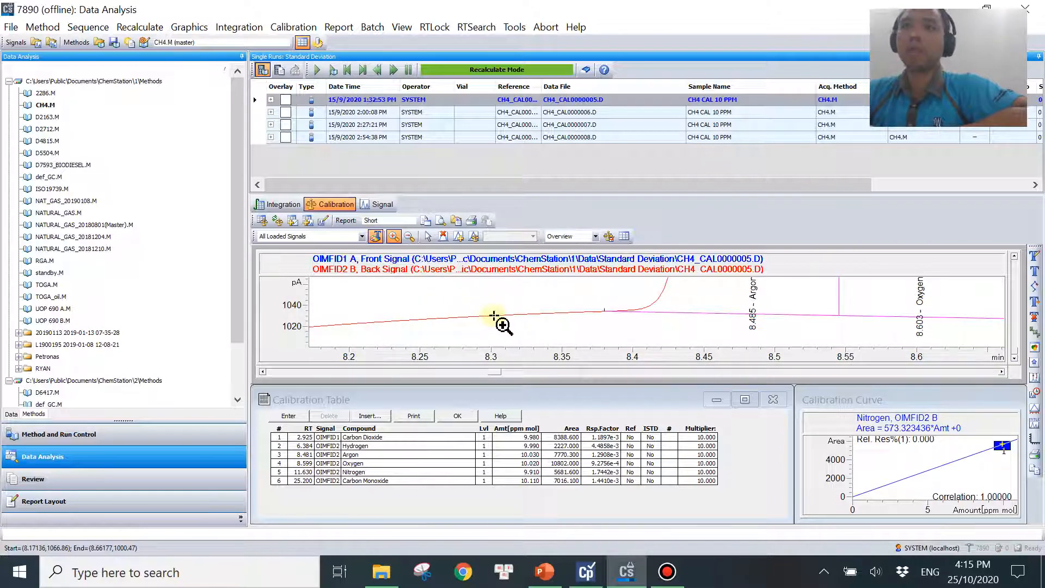
click(339, 27)
mouse_move(382, 99)
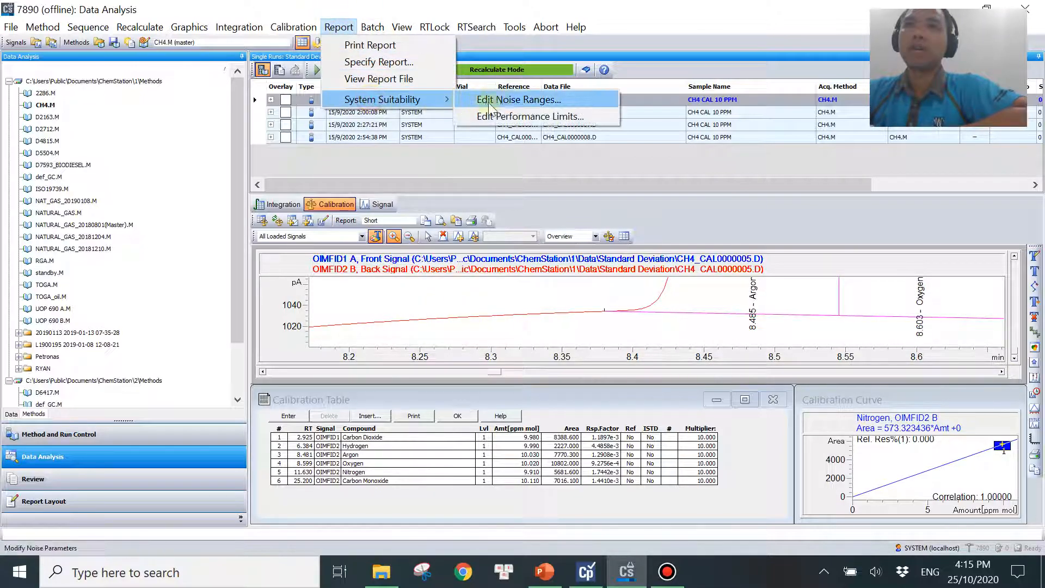
click(490, 104)
click(194, 158)
text(8.25)
key(Tab)
text(8.3)
click(194, 272)
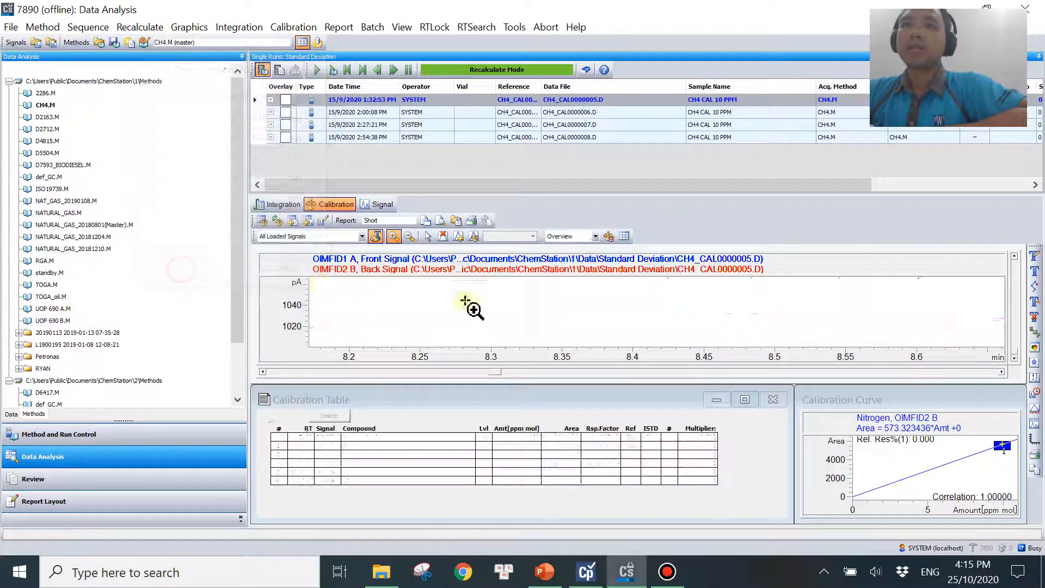
- Add a fourth noise range from 11.3 to 11.4 min, on the baseline just before the nitrogen peak
click(409, 237)
click(409, 237)
click(409, 238)
click(408, 237)
click(409, 238)
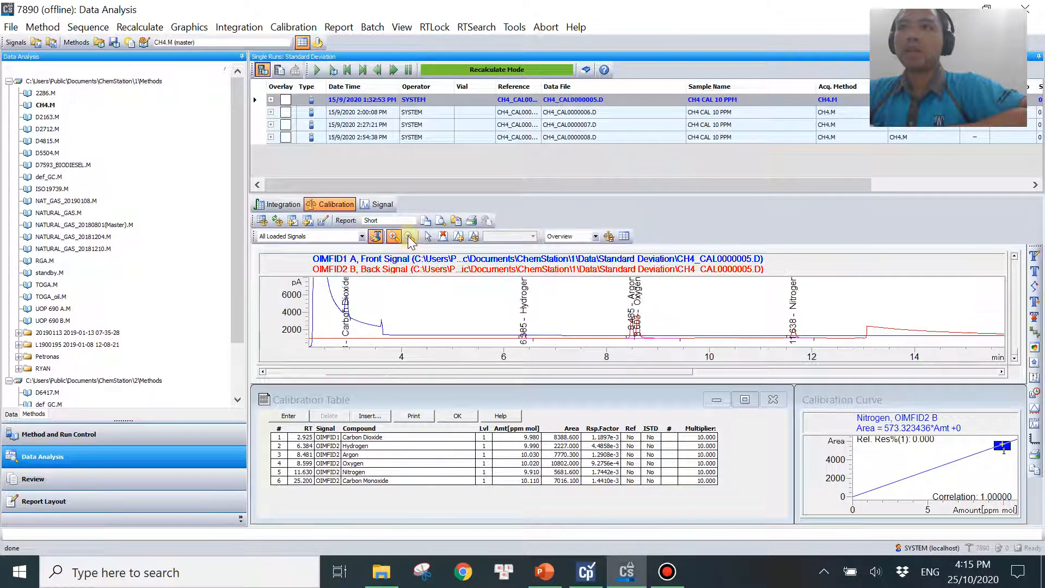
drag(618, 325, 834, 354)
drag(433, 308, 896, 328)
mouse_move(408, 294)
mouse_down()
mouse_move(811, 326)
mouse_move(780, 321)
mouse_up()
drag(371, 299, 987, 344)
mouse_move(380, 300)
mouse_down()
mouse_move(497, 320)
mouse_move(994, 332)
mouse_up()
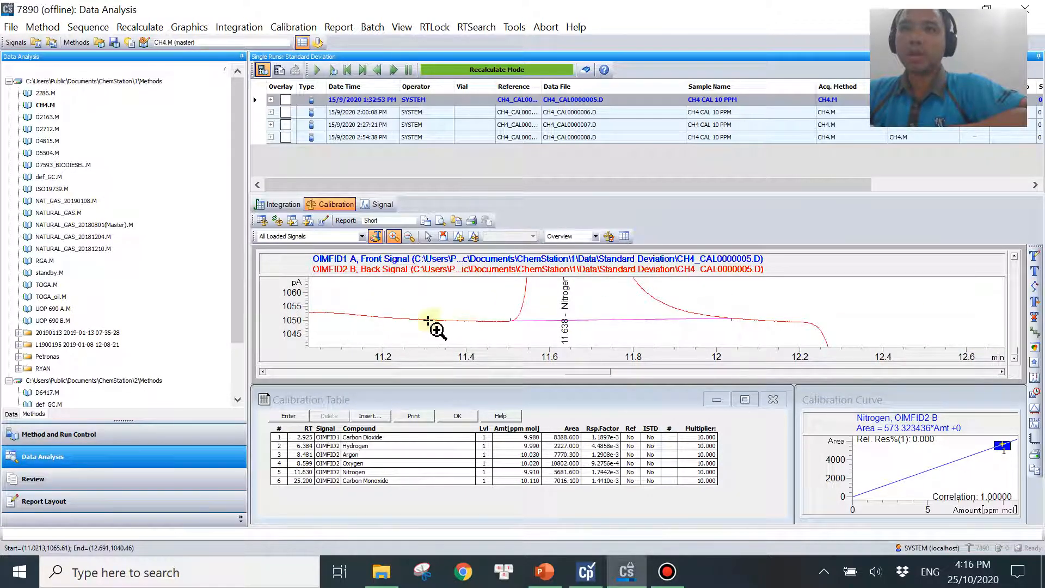
drag(358, 306, 774, 337)
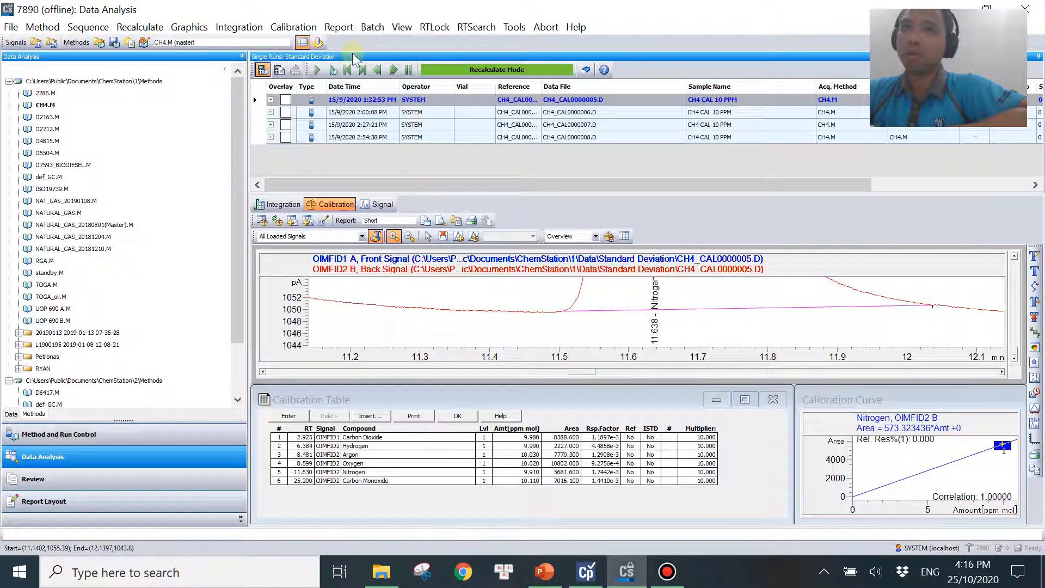
click(338, 27)
mouse_move(432, 99)
click(531, 103)
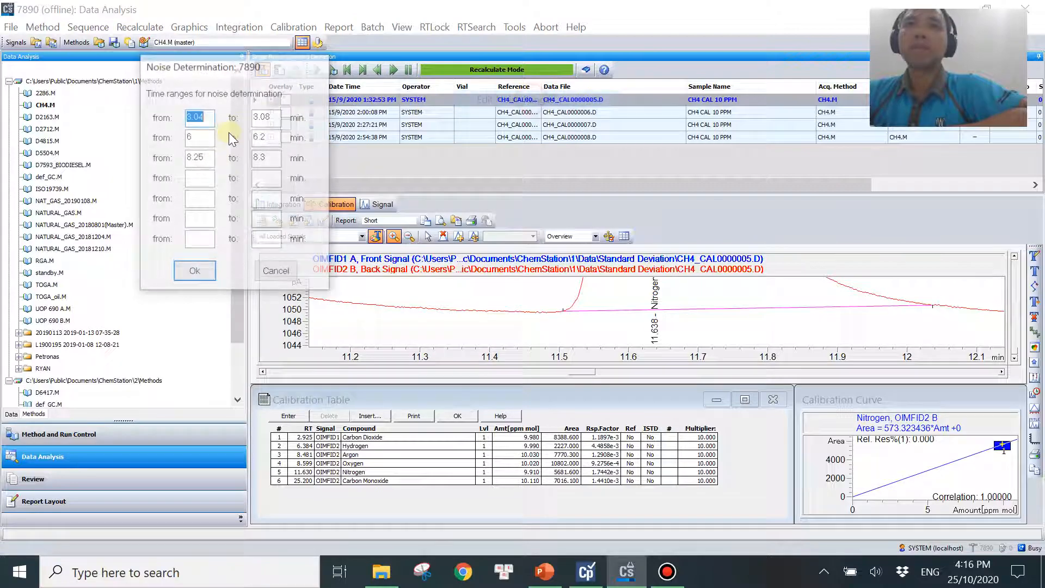
click(202, 178)
text(11.3)
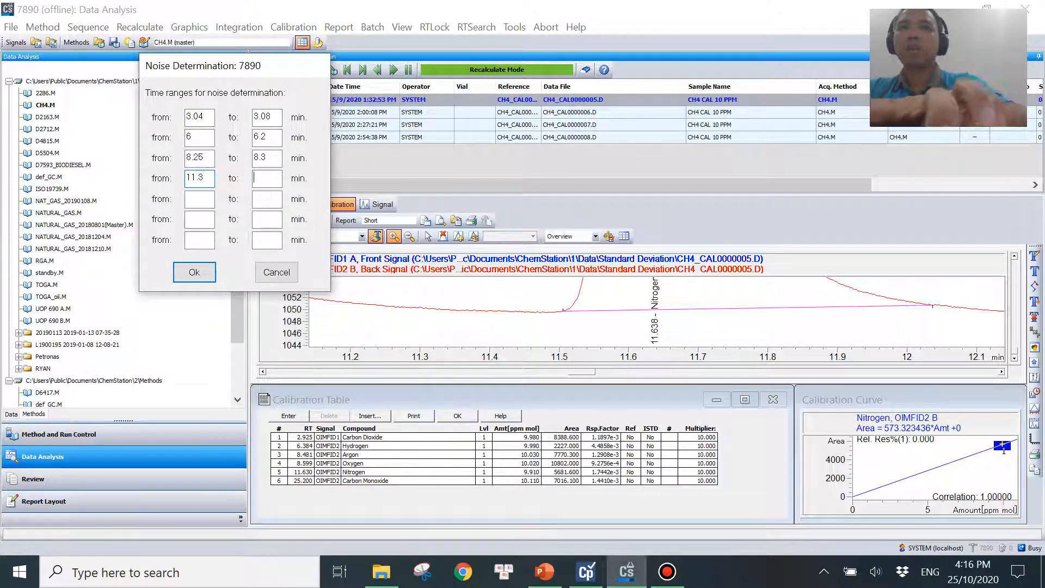
key(Tab)
text(11.4)
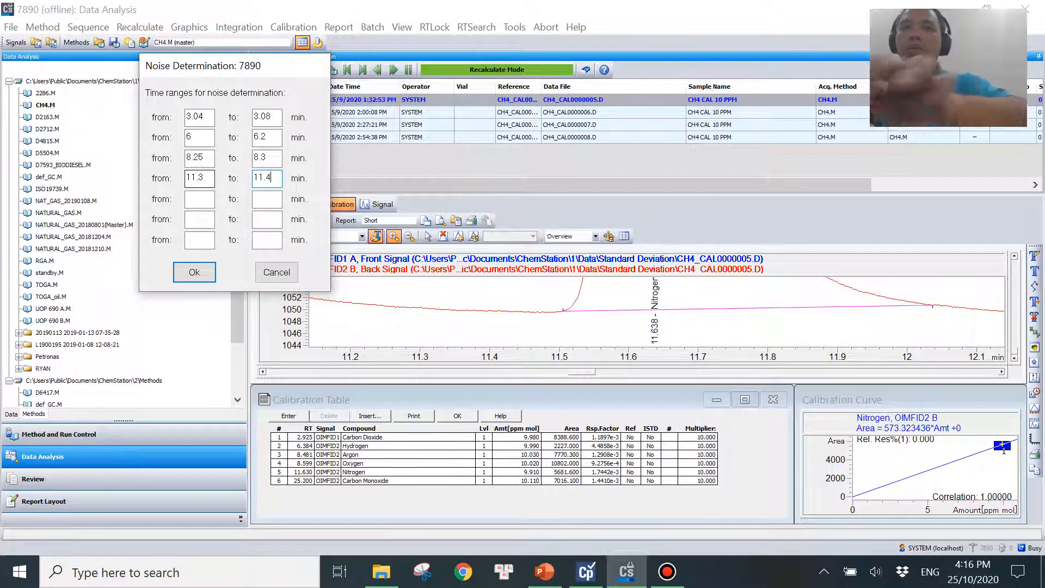
click(194, 272)
- Add a fifth noise range from 24.6 to 24.8 min, on the baseline before the carbon monoxide peak
click(409, 237)
click(409, 238)
click(409, 237)
click(409, 237)
click(409, 237)
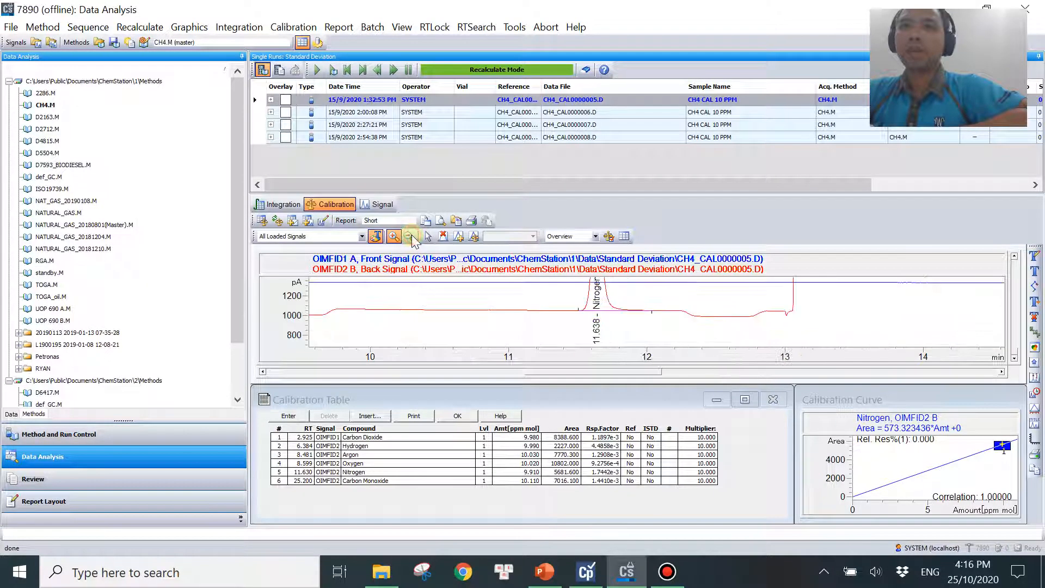
click(409, 238)
click(409, 238)
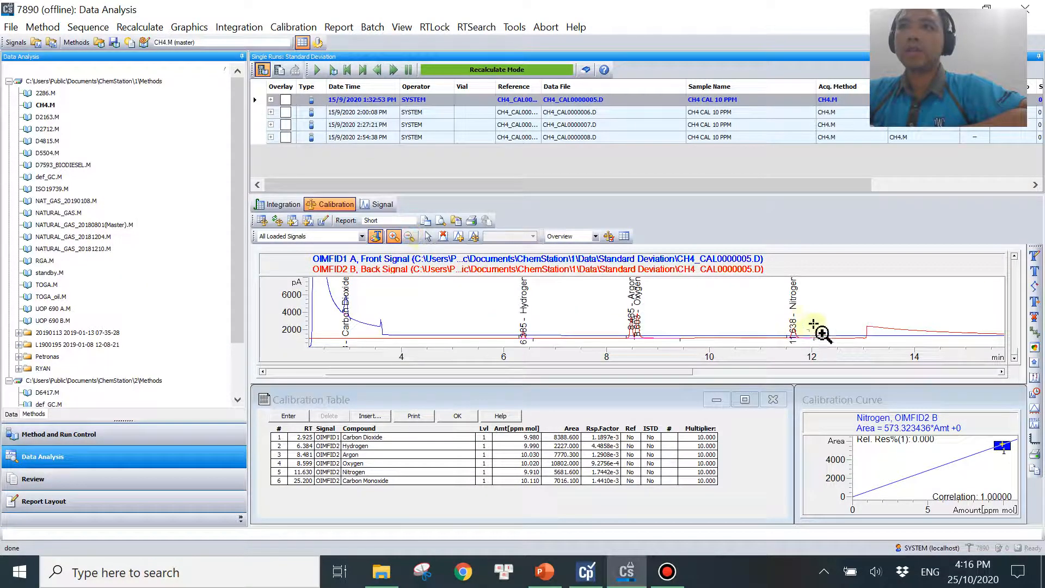
click(411, 238)
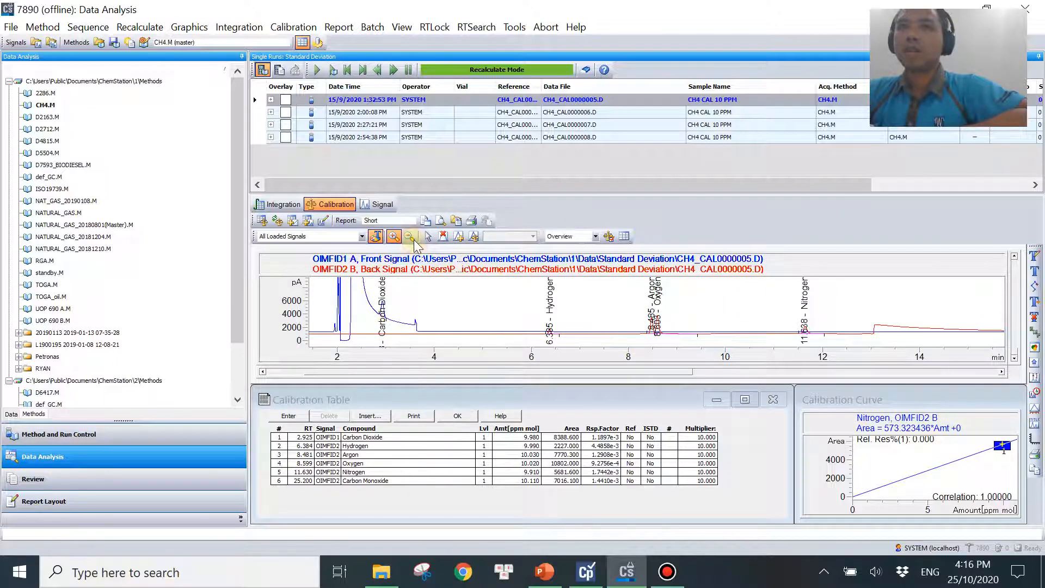
click(411, 239)
drag(827, 308, 1005, 350)
drag(570, 303, 1004, 339)
drag(439, 301, 1007, 327)
drag(320, 304, 1004, 324)
drag(331, 303, 1006, 333)
drag(395, 298, 692, 324)
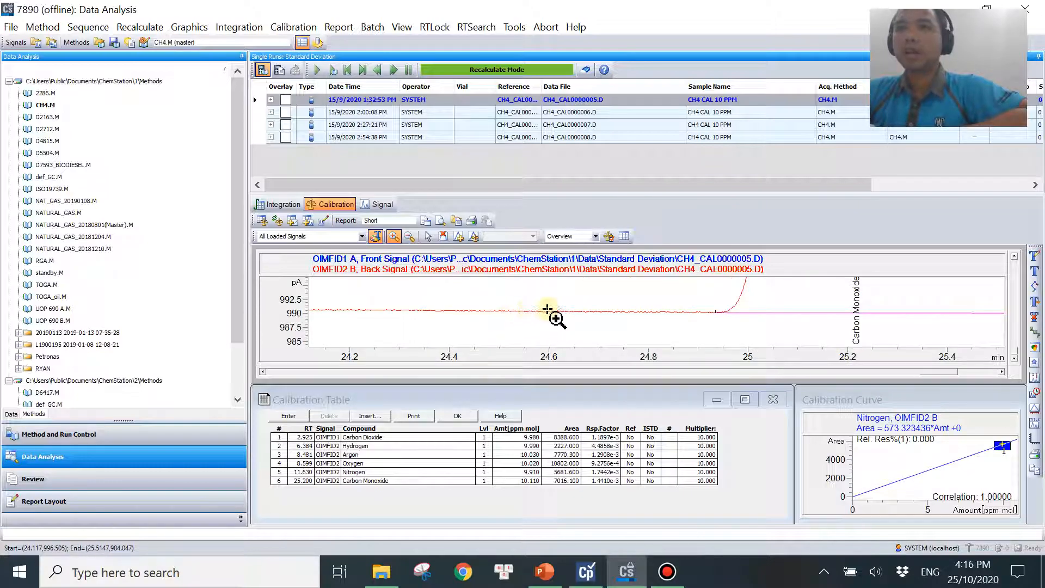
click(339, 27)
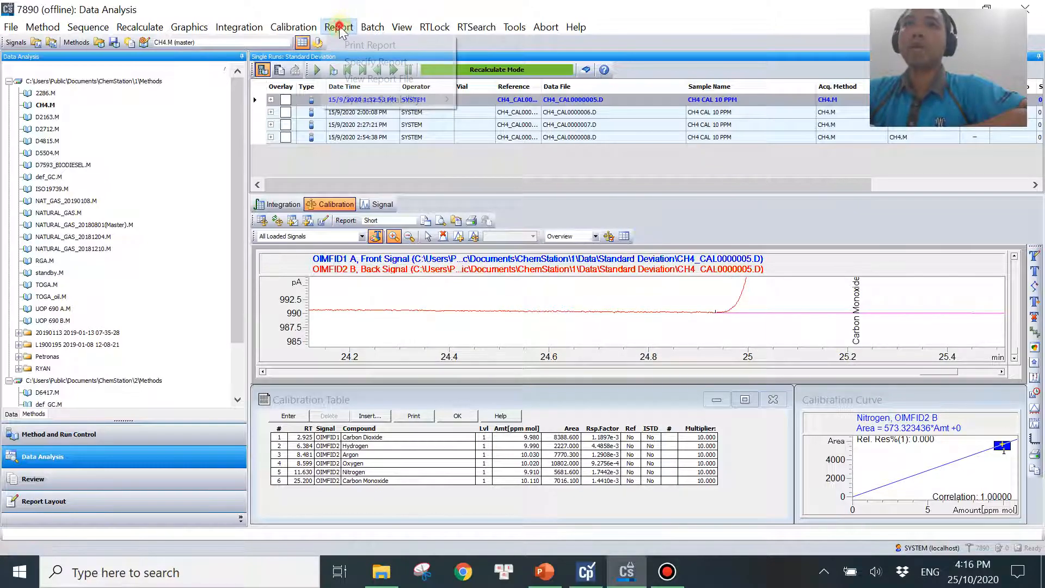
mouse_move(381, 99)
click(489, 99)
click(199, 201)
text(24.6)
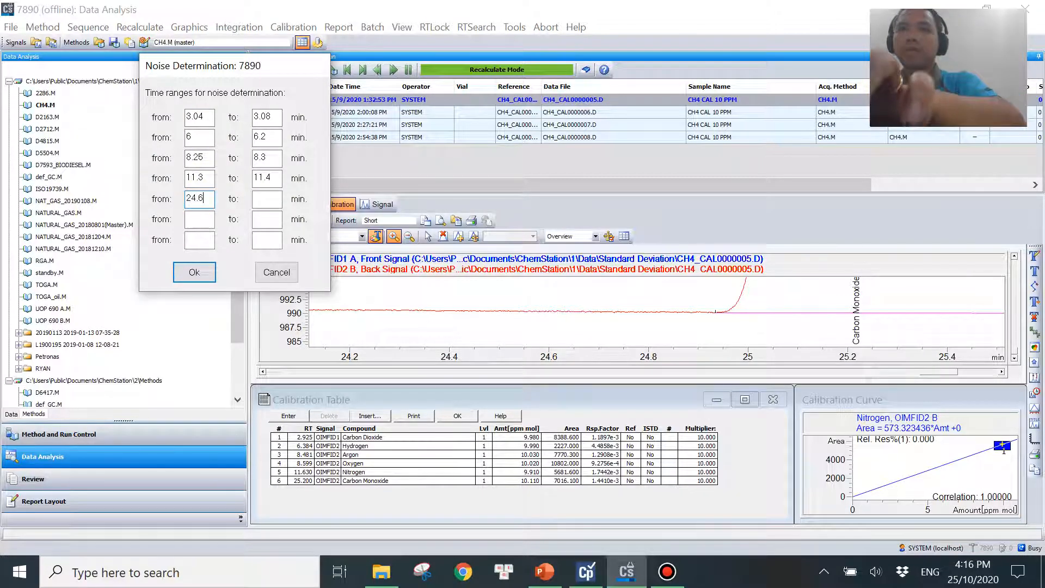
key(Tab)
text(24)
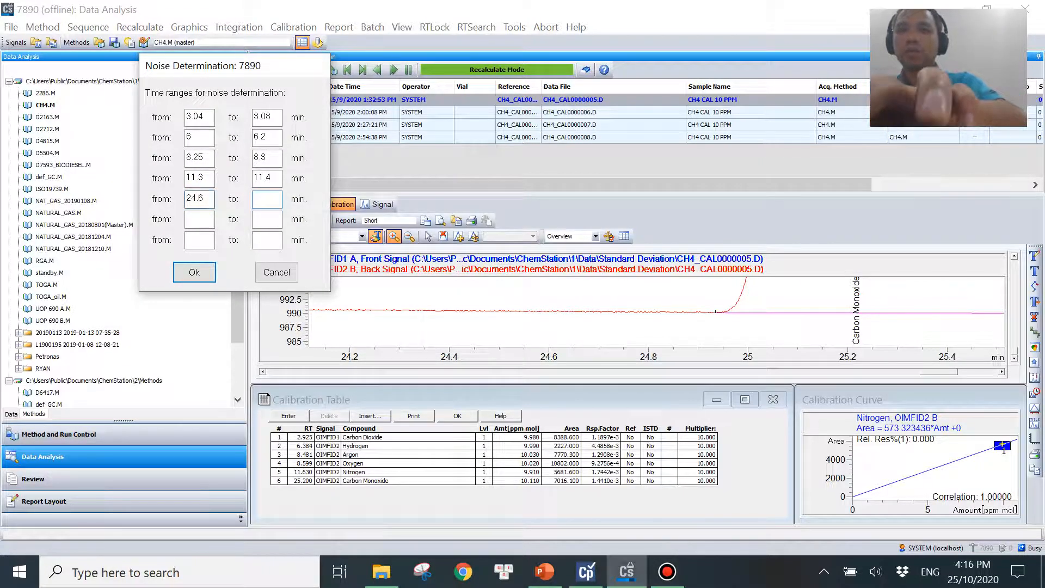
text(.8)
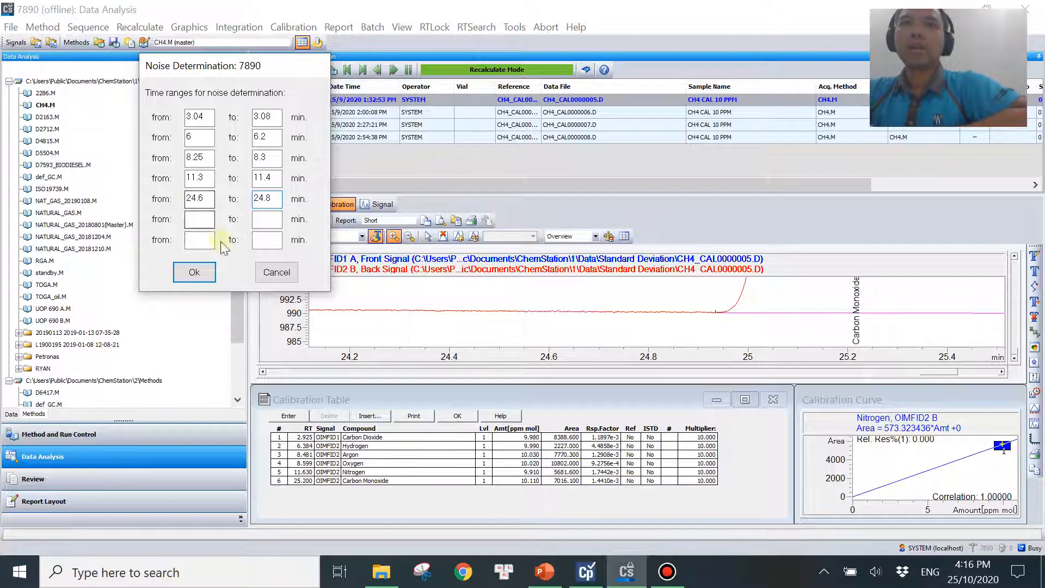
click(196, 277)
- Set the report style to Performance+Noise in the report specification, keeping classic reporting and screen output
click(341, 28)
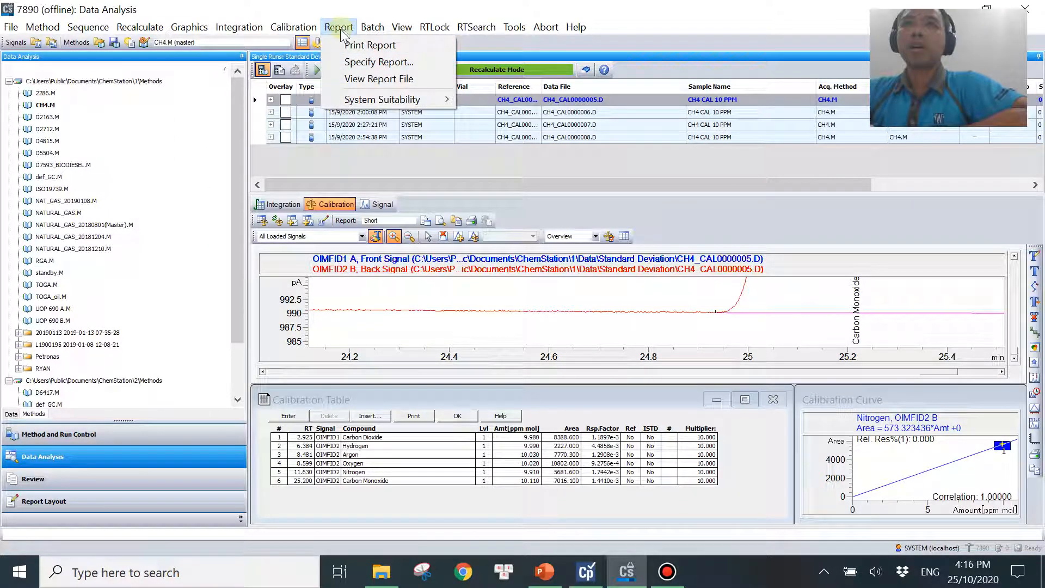
click(351, 62)
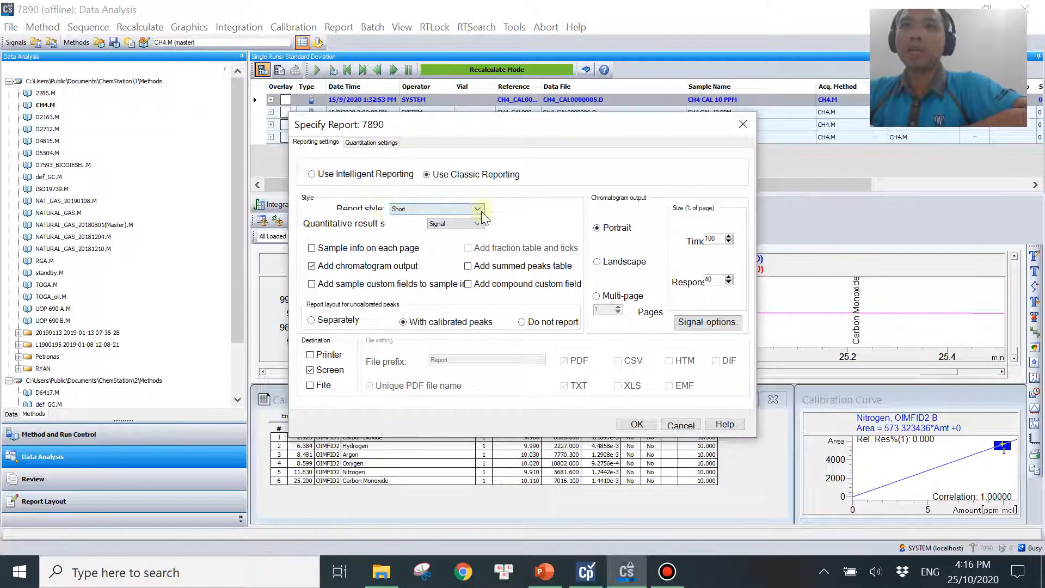
click(452, 210)
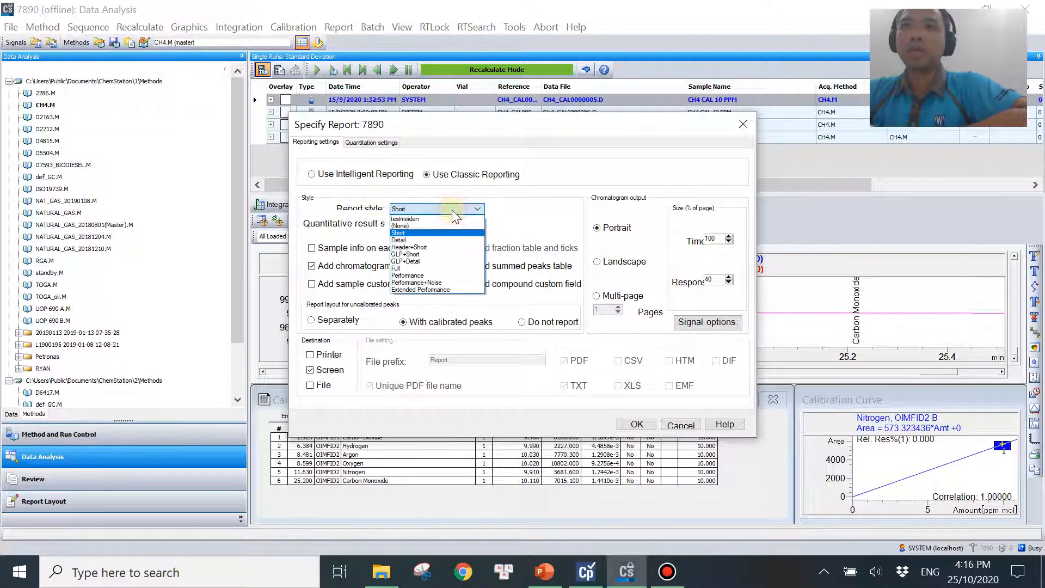
click(427, 283)
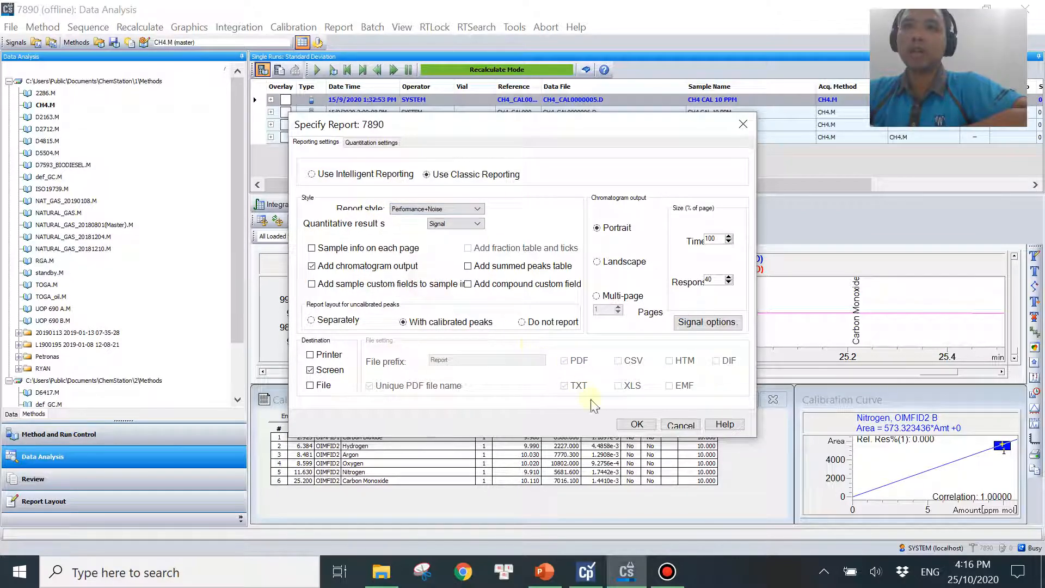
click(636, 424)
- Print the Performance+Noise report of the CH4_CAL0000005.D run to the screen and enlarge the preview to full size
click(338, 27)
click(356, 40)
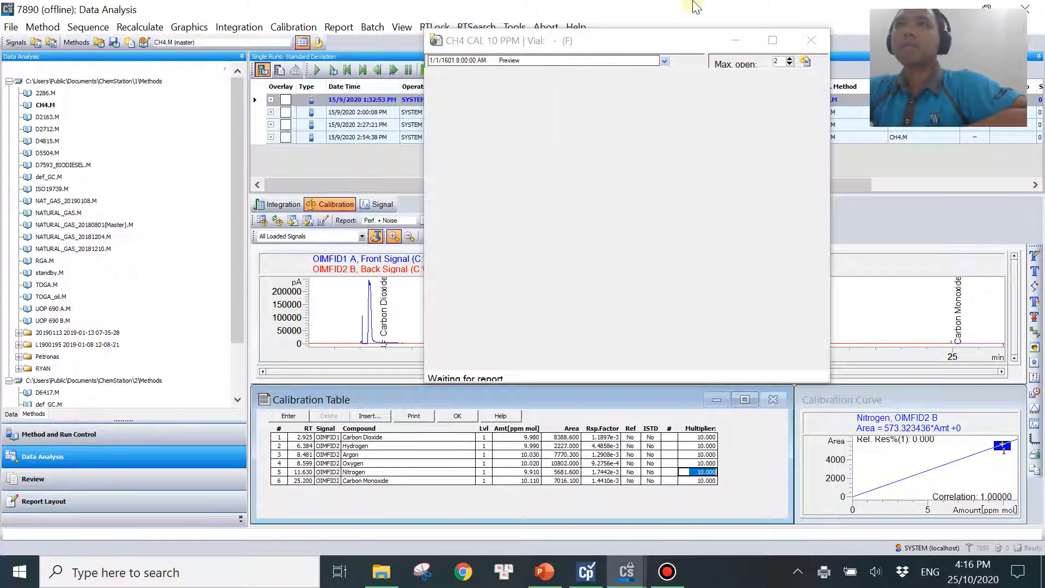
click(772, 39)
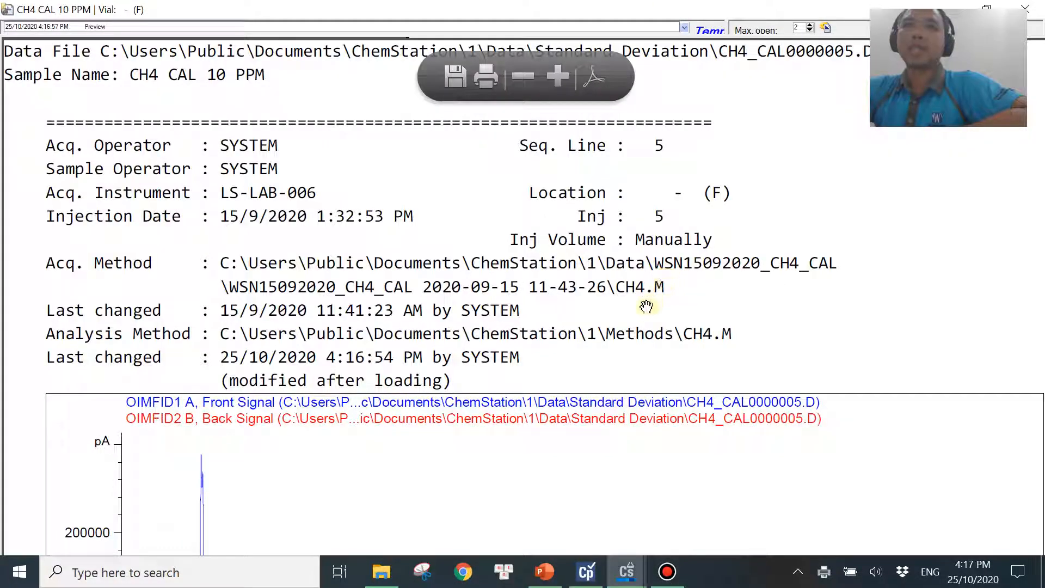
- Examine the report's chromatogram and the noise determination tables of both signals for the defined time ranges
scroll(634, 331, down, 20)
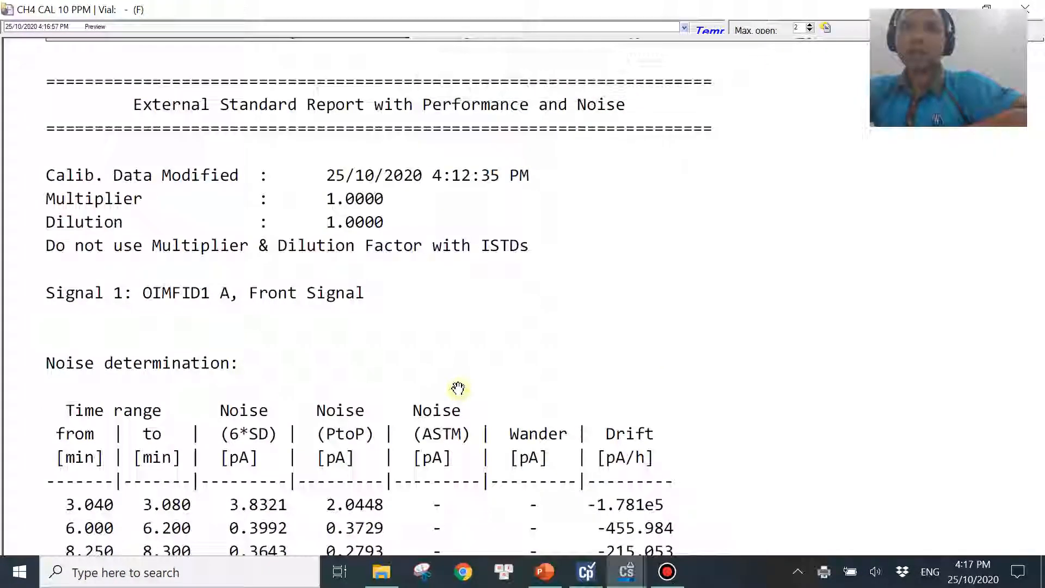
scroll(469, 377, down, 3)
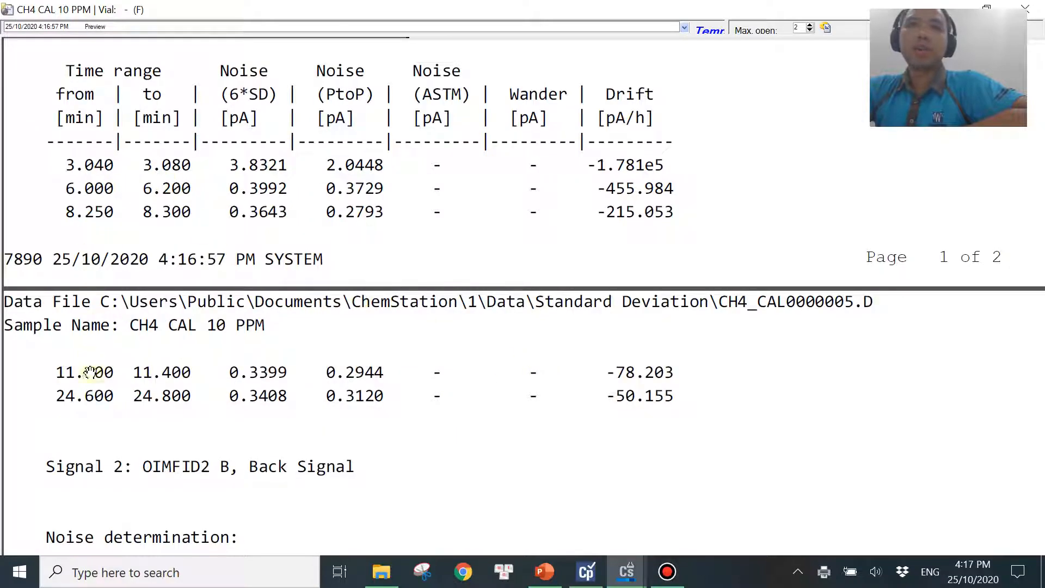
scroll(140, 377, up, 5)
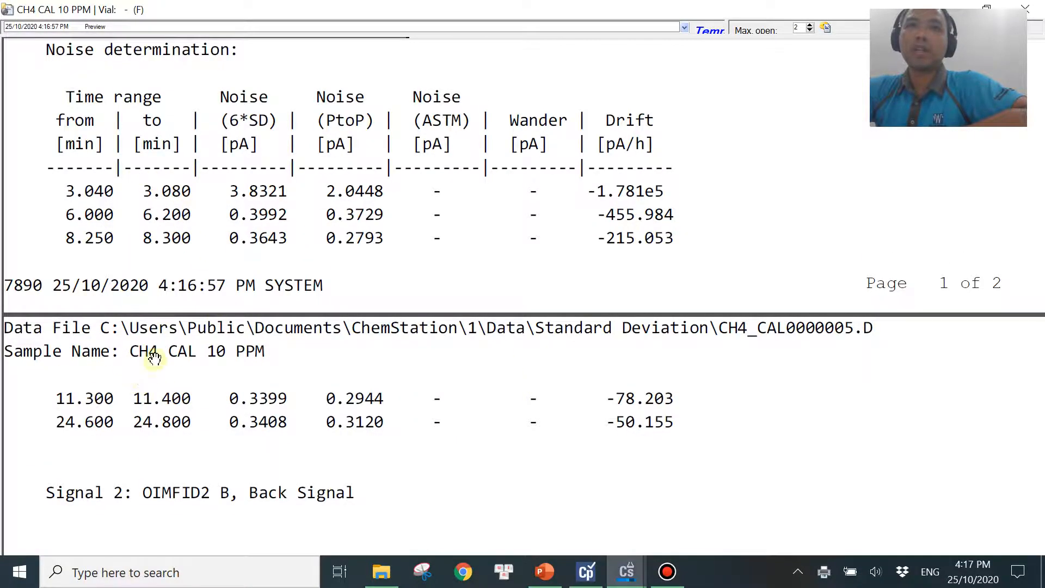
scroll(172, 232, down, 2)
scroll(168, 128, up, 1)
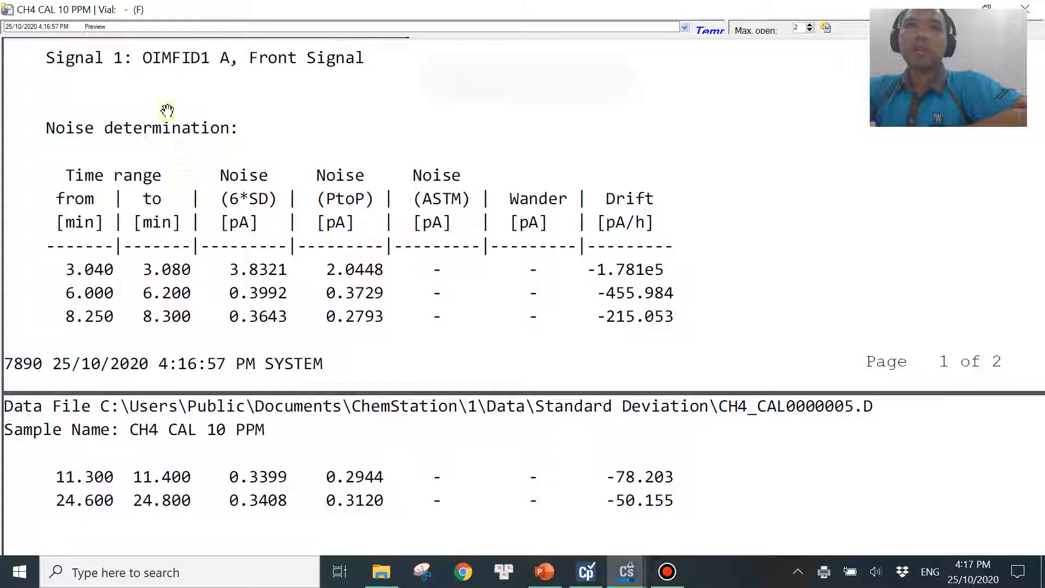
scroll(324, 409, up, 13)
scroll(245, 380, up, 17)
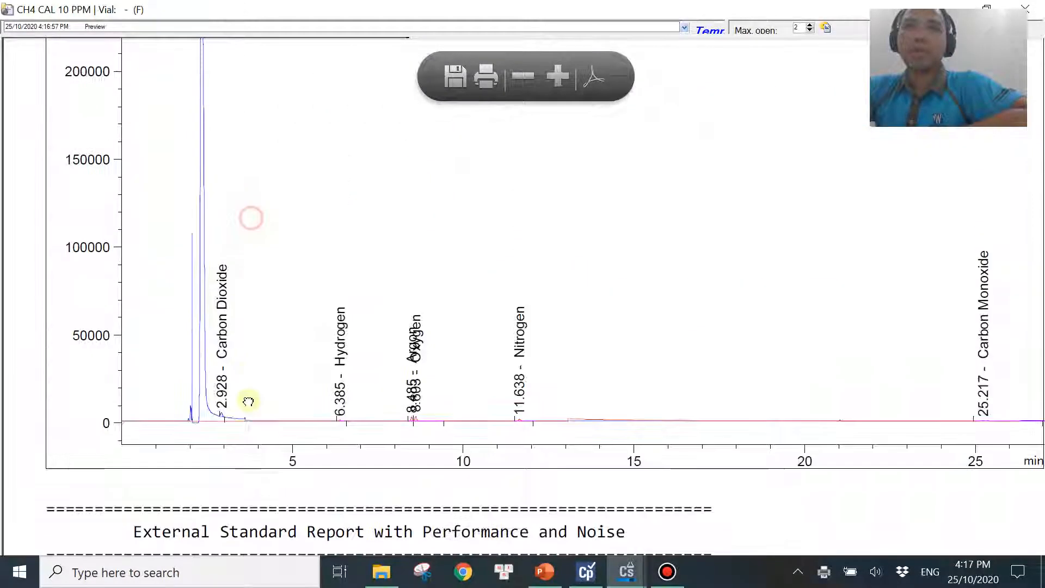
scroll(304, 371, down, 7)
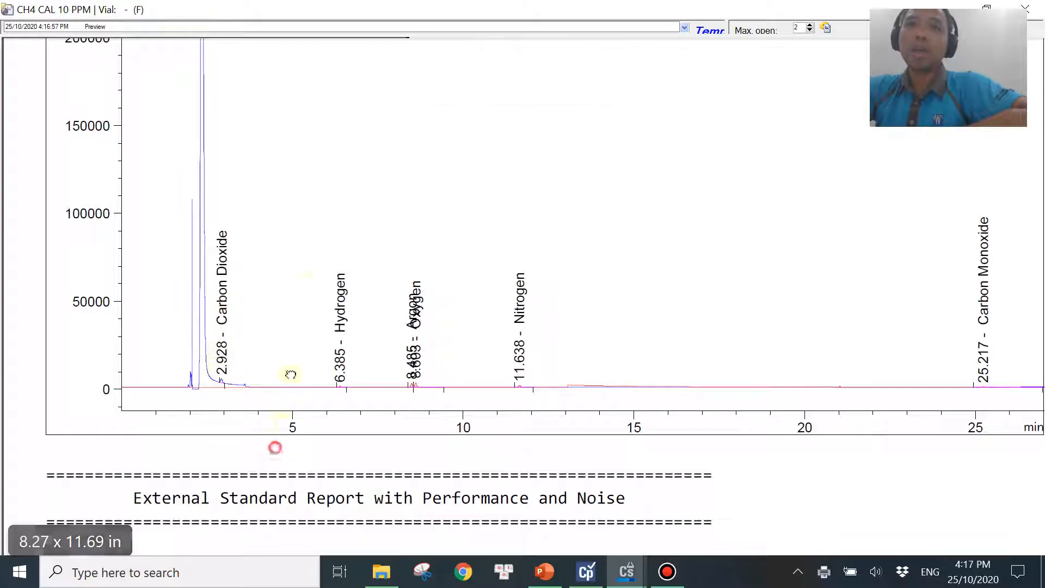
scroll(278, 425, down, 13)
scroll(305, 393, down, 11)
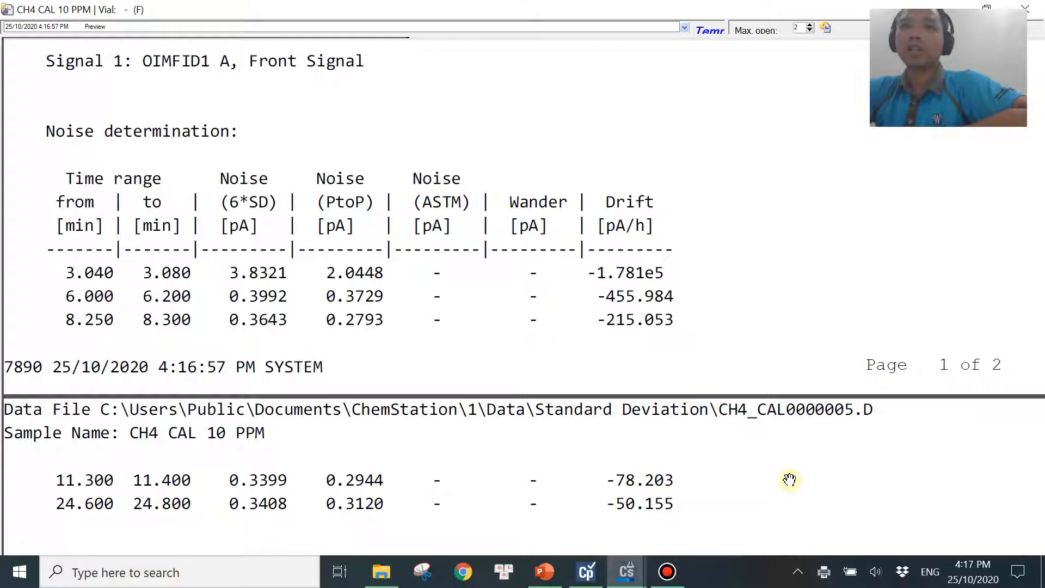
scroll(789, 479, down, 5)
scroll(783, 401, down, 2)
scroll(788, 313, up, 10)
scroll(728, 296, up, 8)
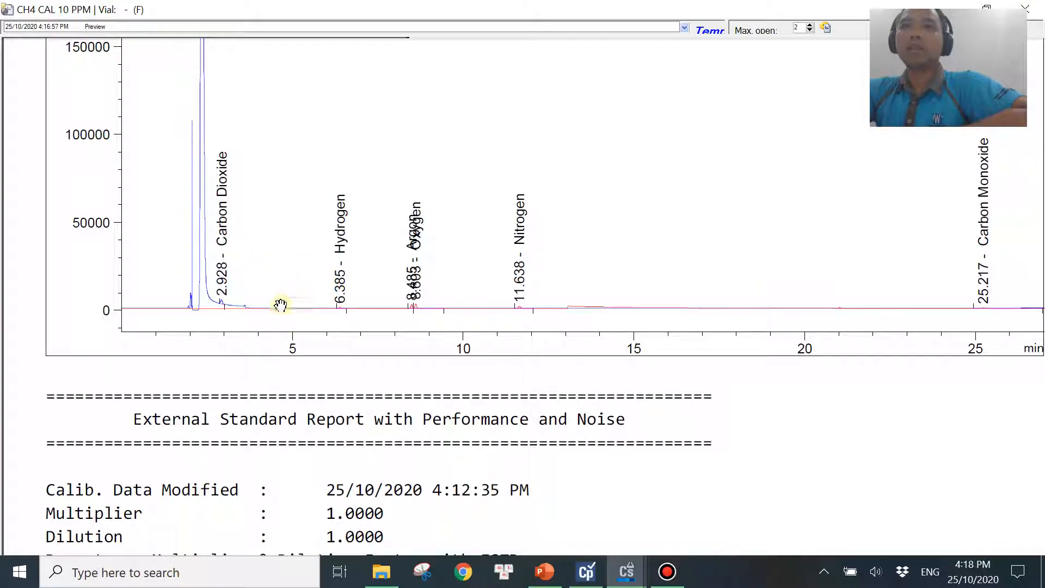
scroll(816, 431, down, 7)
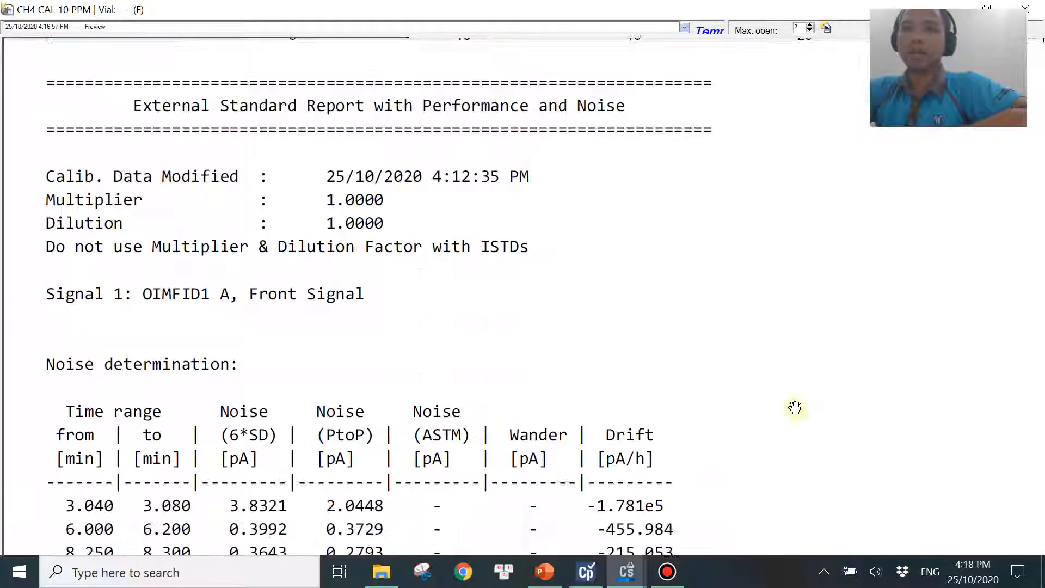
- Close the report preview, review the limit of detection formulas in the PowerPoint slide show and return to ChemStation
click(1039, 10)
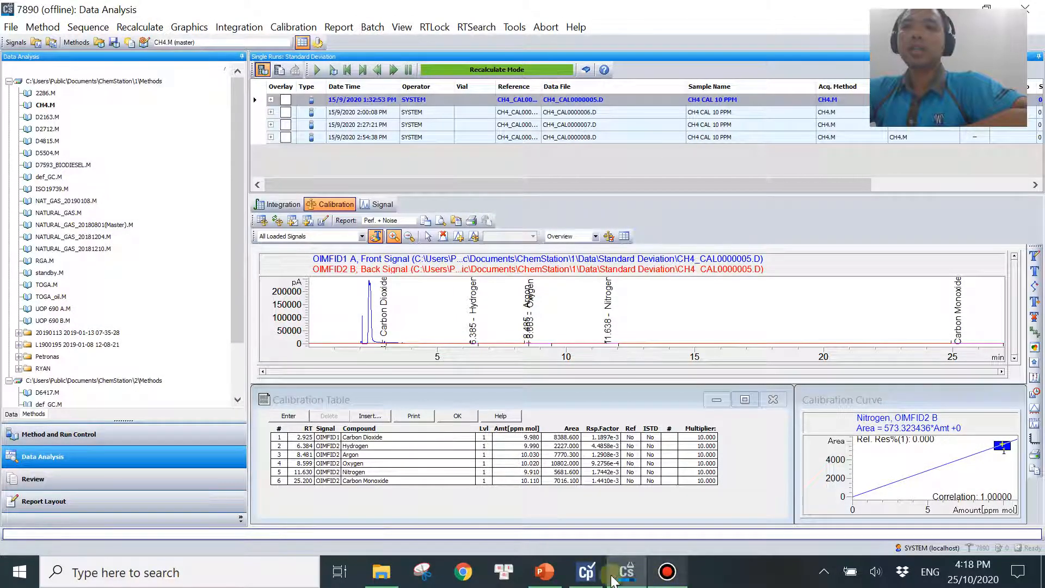
click(544, 571)
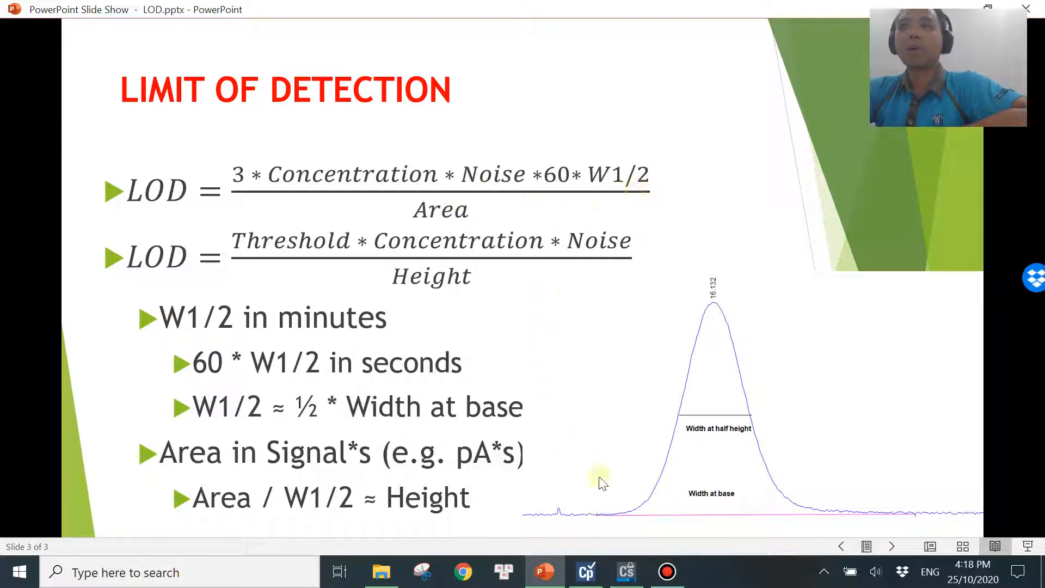
click(630, 572)
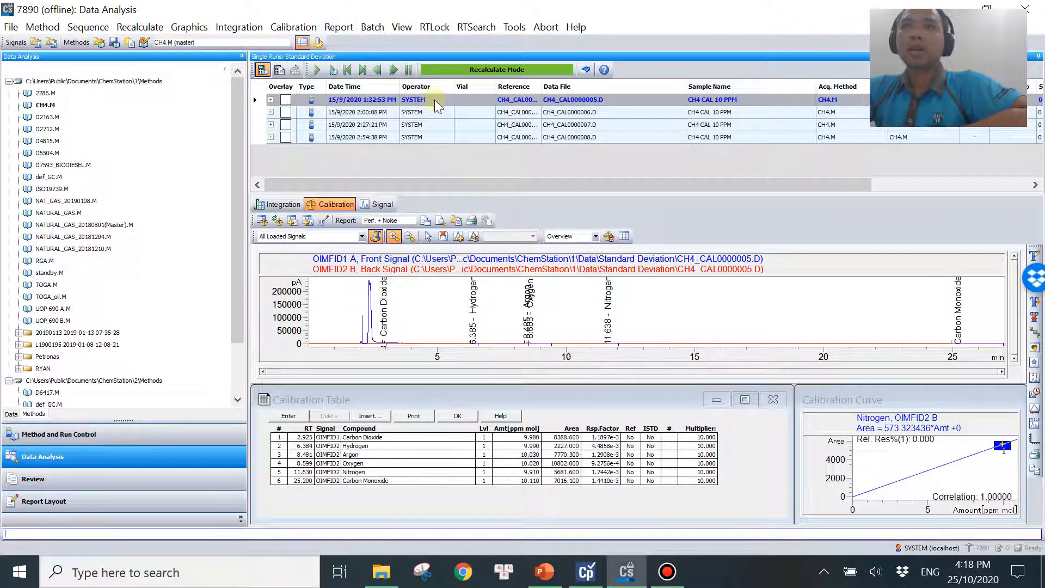
- Set the report style back to Short in the report specification
click(338, 33)
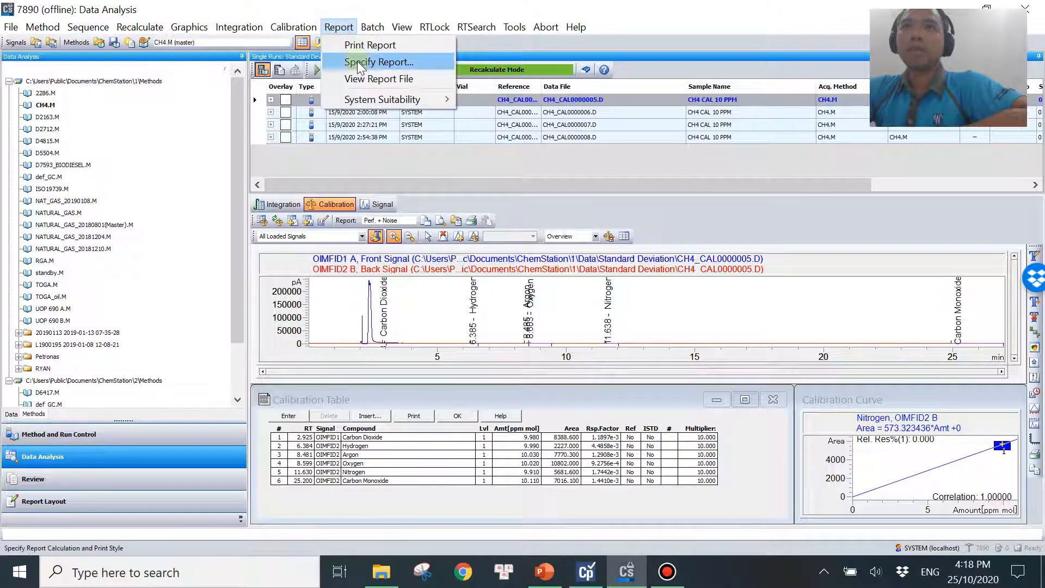
click(358, 66)
click(413, 209)
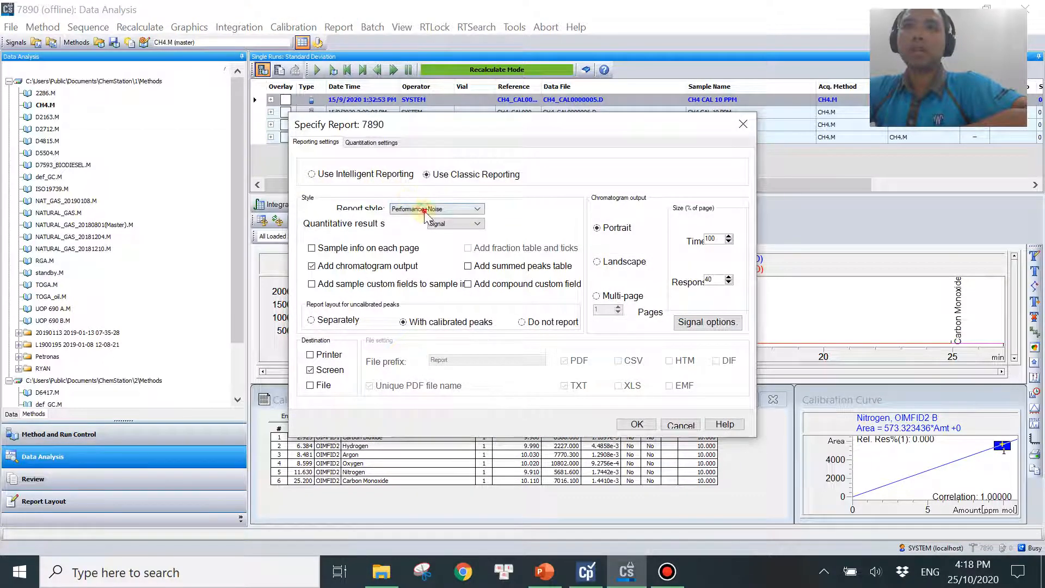
click(405, 232)
click(462, 209)
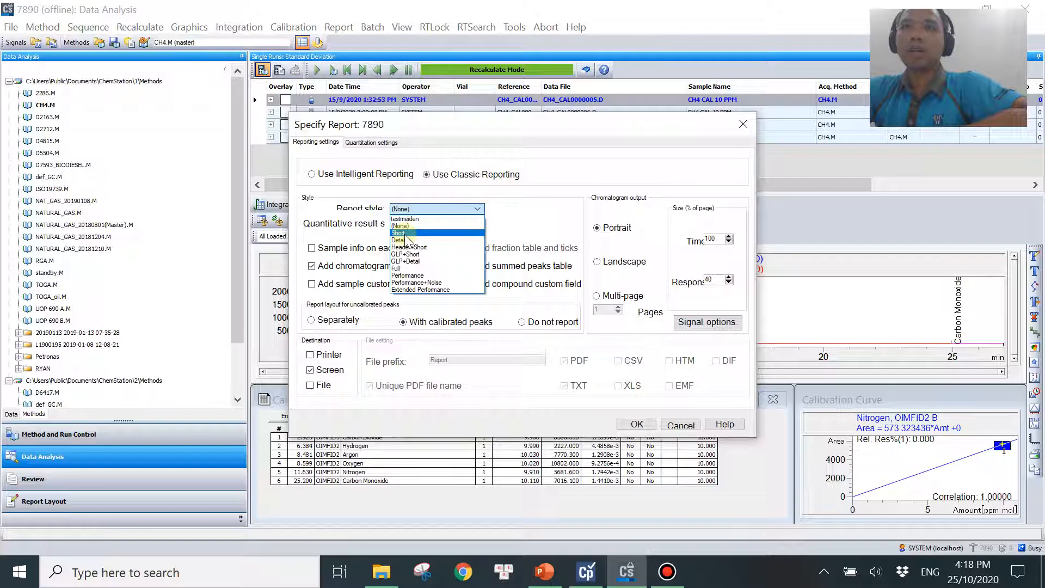
click(462, 209)
click(637, 424)
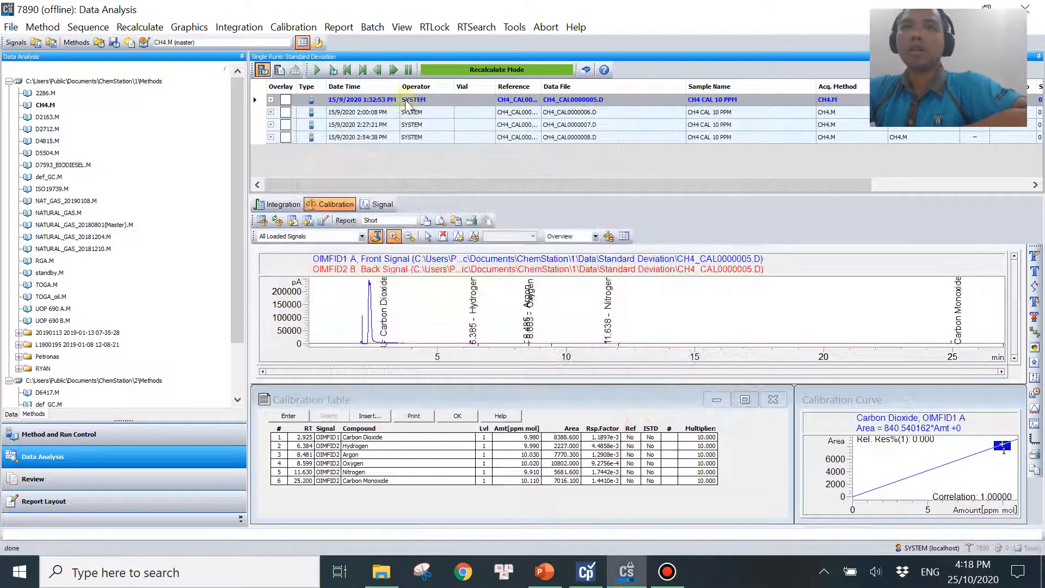
- Send the first calibration run, CH4_CAL0000005.D, to the report layout view
right_click(398, 101)
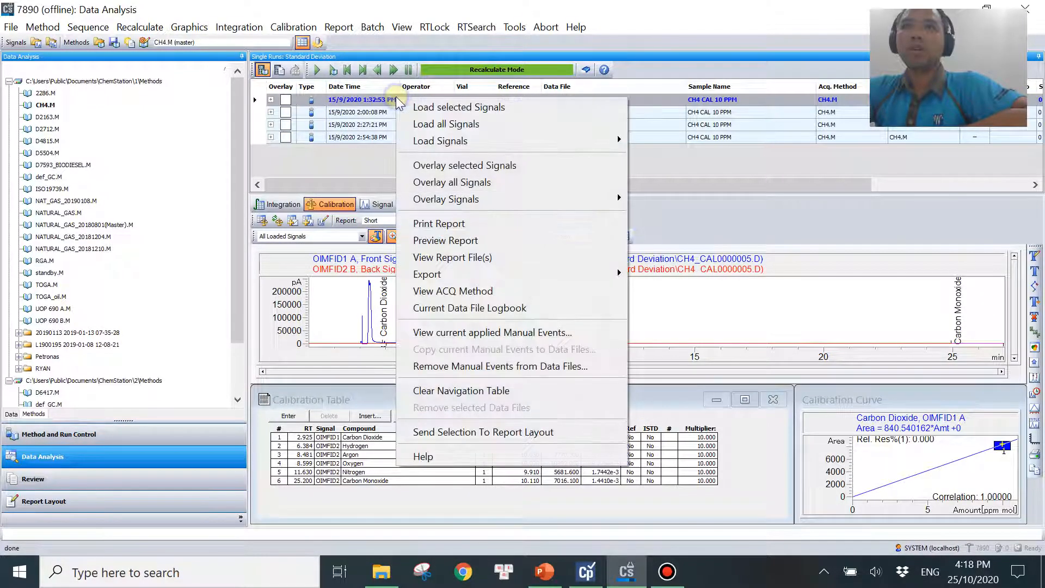
click(477, 432)
click(402, 351)
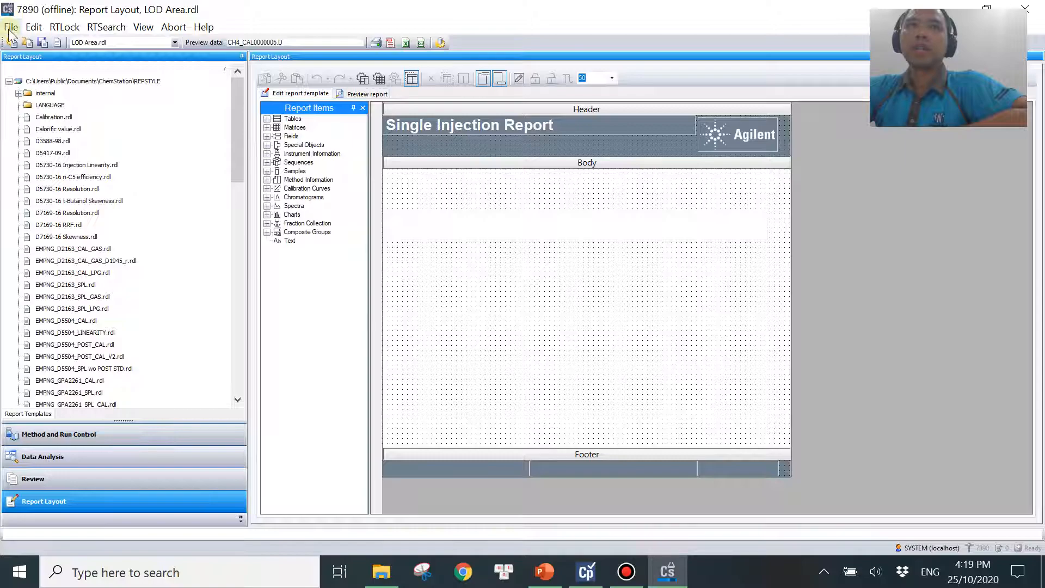
- Create a new Single Injection report template with A4 page size and portrait orientation
click(11, 27)
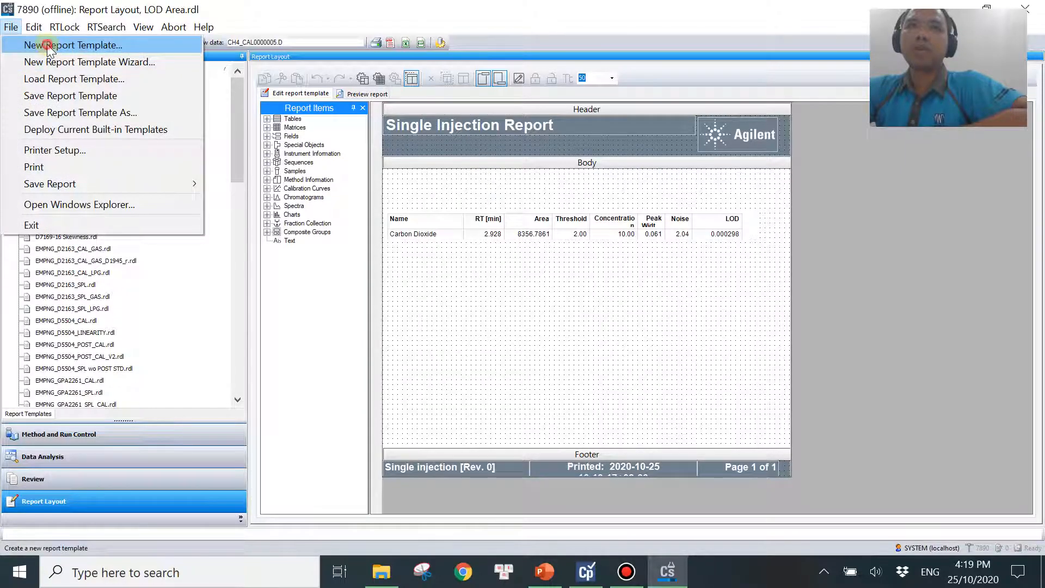
click(48, 46)
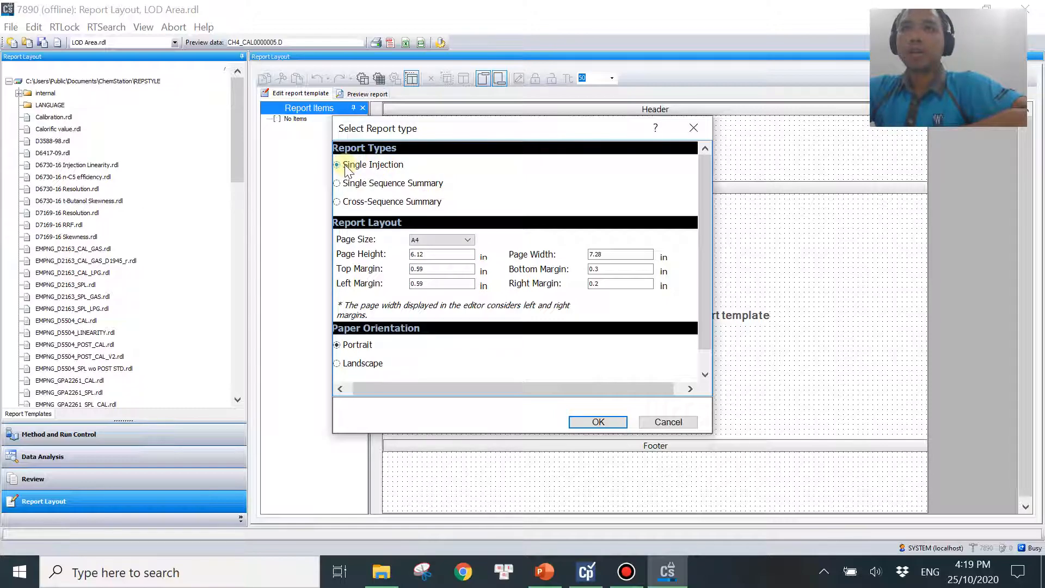
click(597, 422)
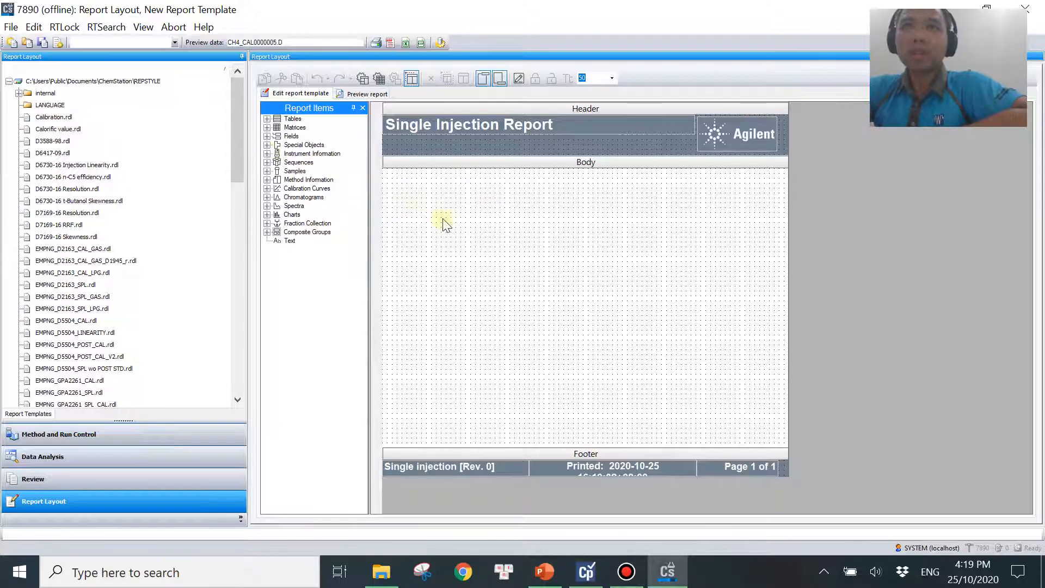
- Place a Compound Results table in the body of the report template and open its column properties
click(267, 119)
click(277, 128)
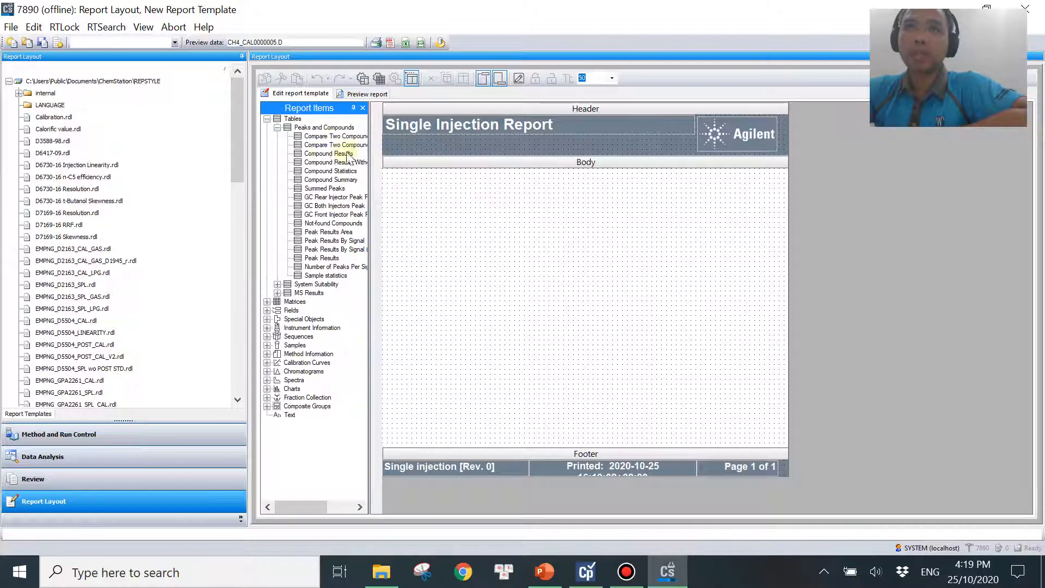
drag(306, 154, 402, 230)
right_click(518, 227)
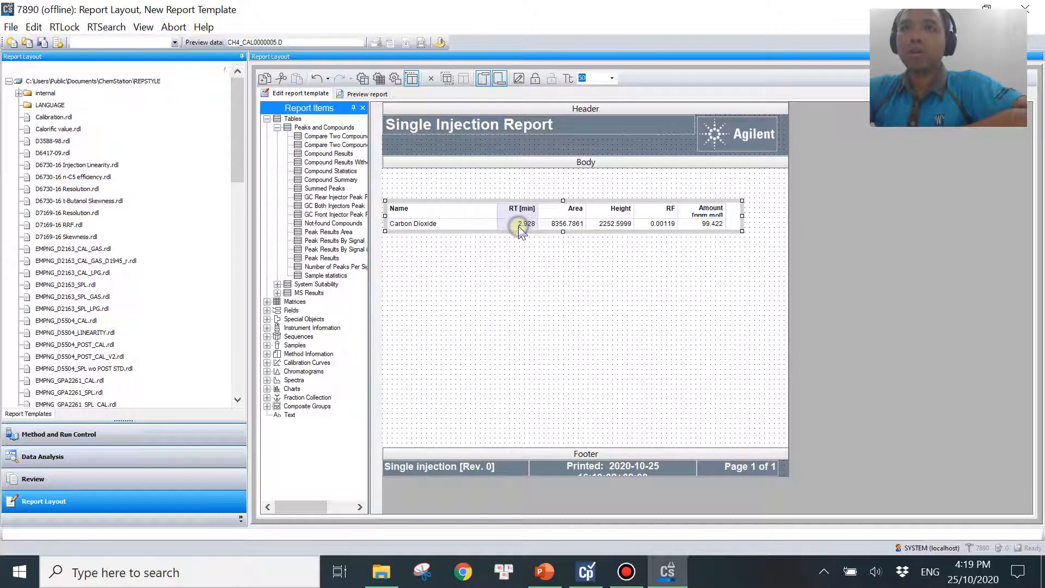
click(552, 432)
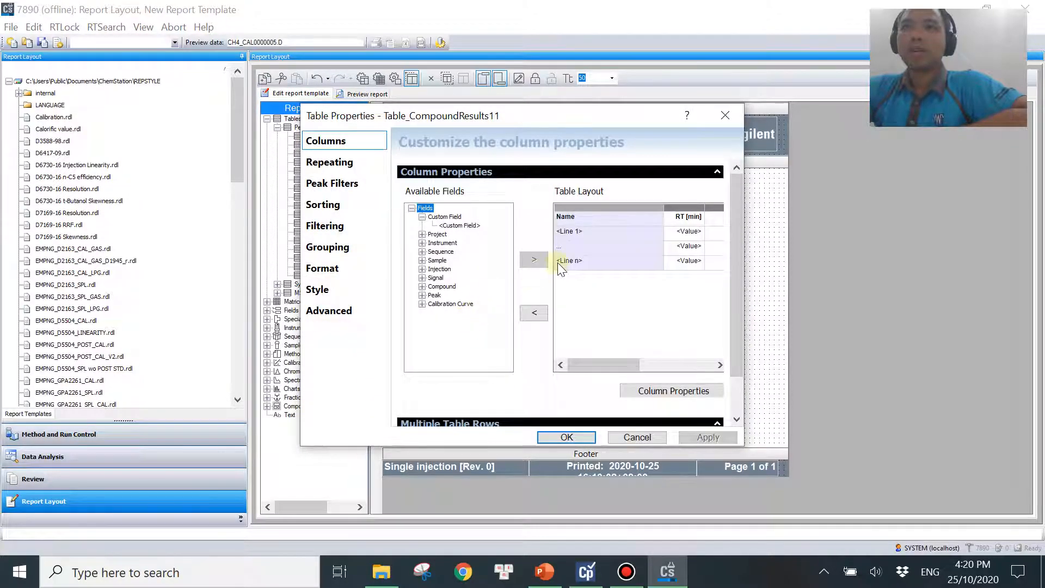
drag(602, 363, 634, 365)
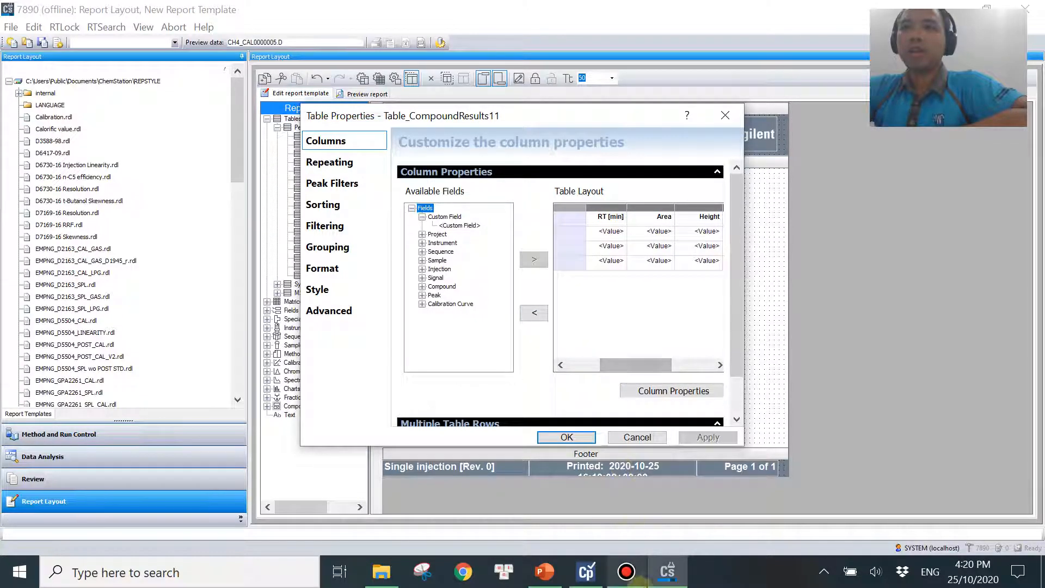
- Check the LOD formula on the PowerPoint slide, and rename the RT [min] column's header to Threshold in the Compound Results table
click(544, 572)
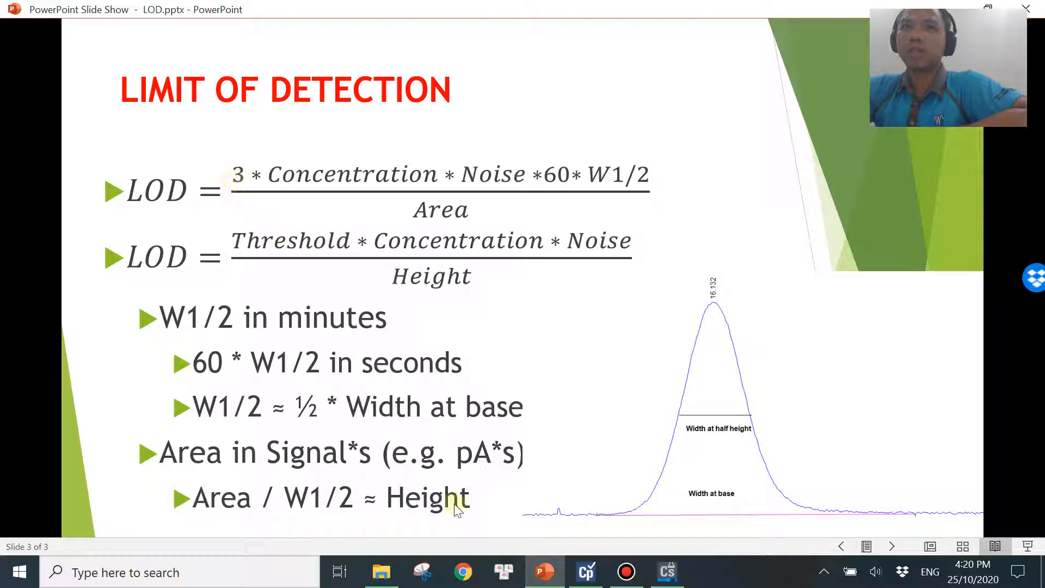
click(544, 572)
click(610, 232)
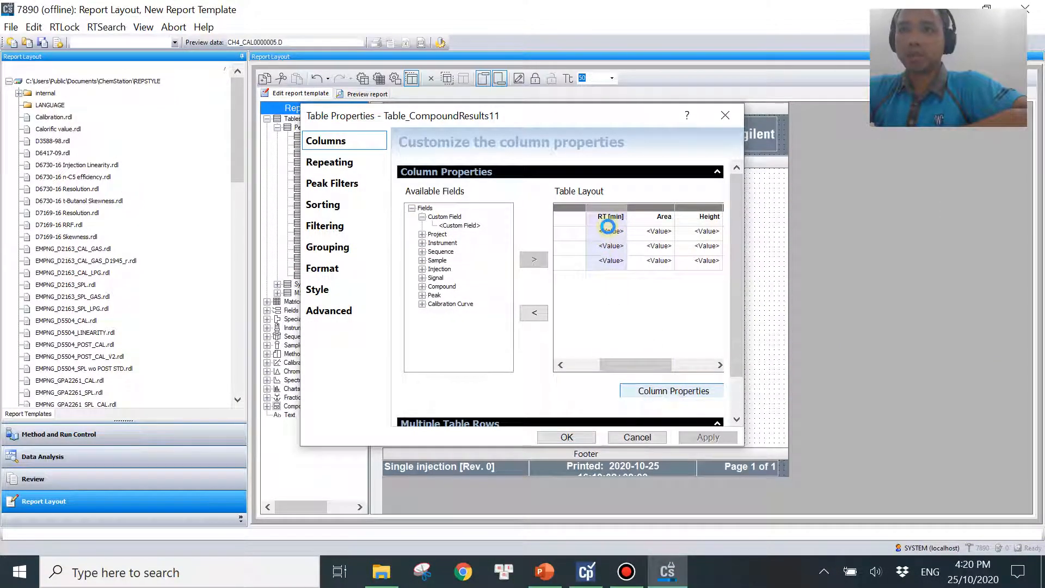
double_click(611, 235)
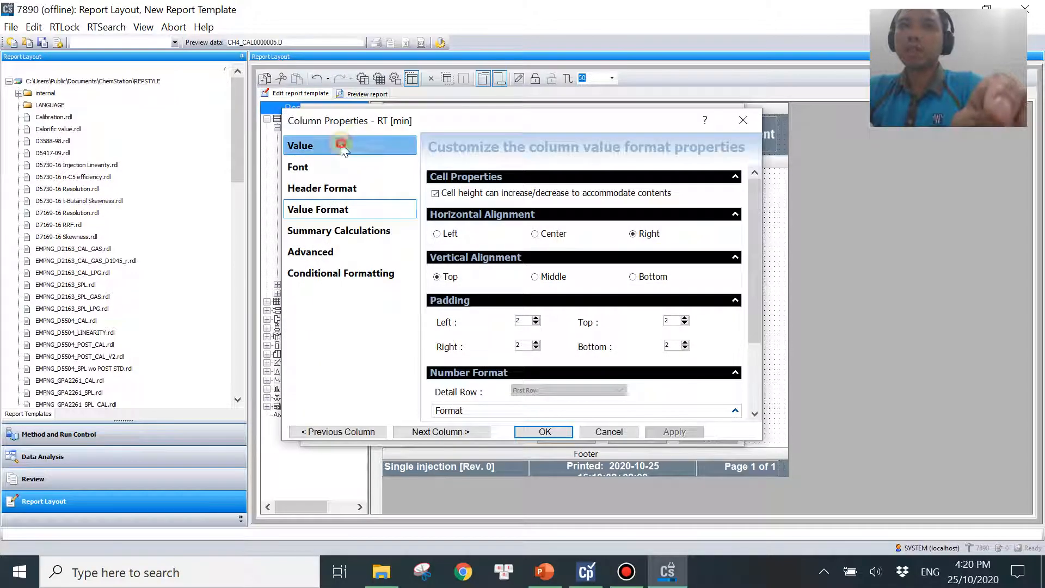
click(304, 146)
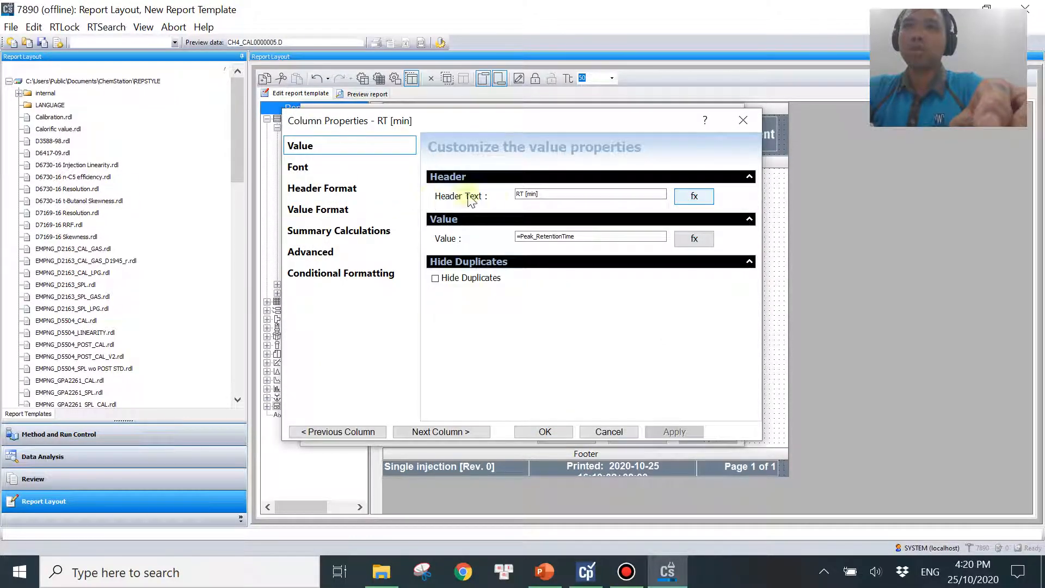
drag(434, 181, 361, 182)
text(Threshold)
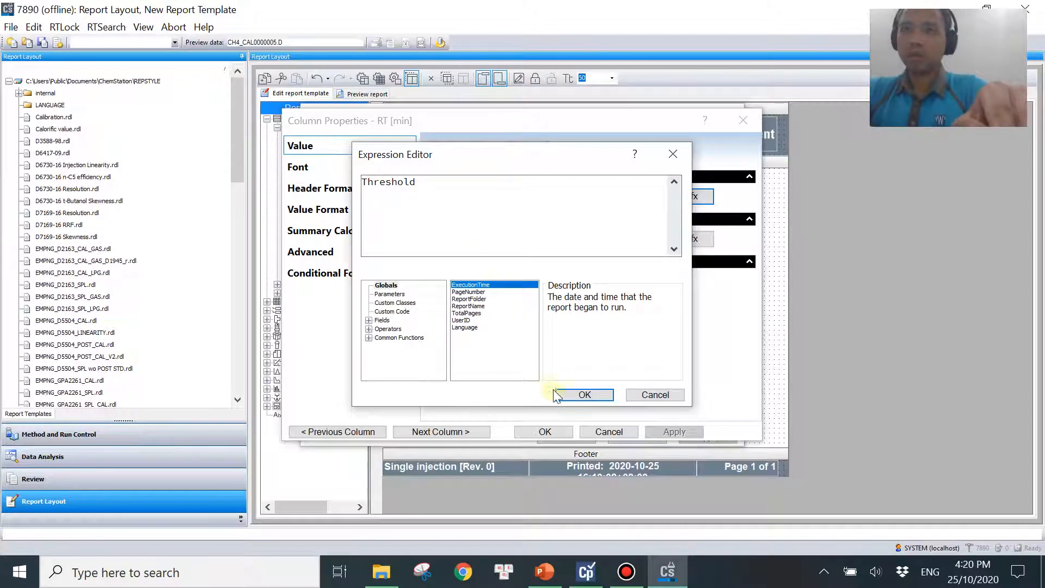
click(584, 394)
- Replace the Threshold column's value expression with the constant 3
click(694, 239)
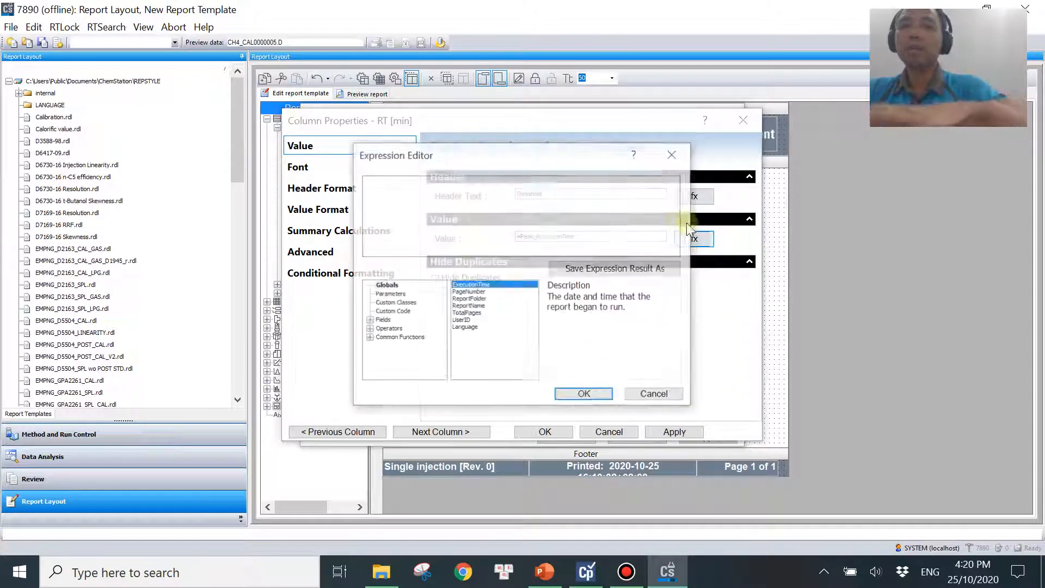
drag(509, 181, 361, 182)
text(3)
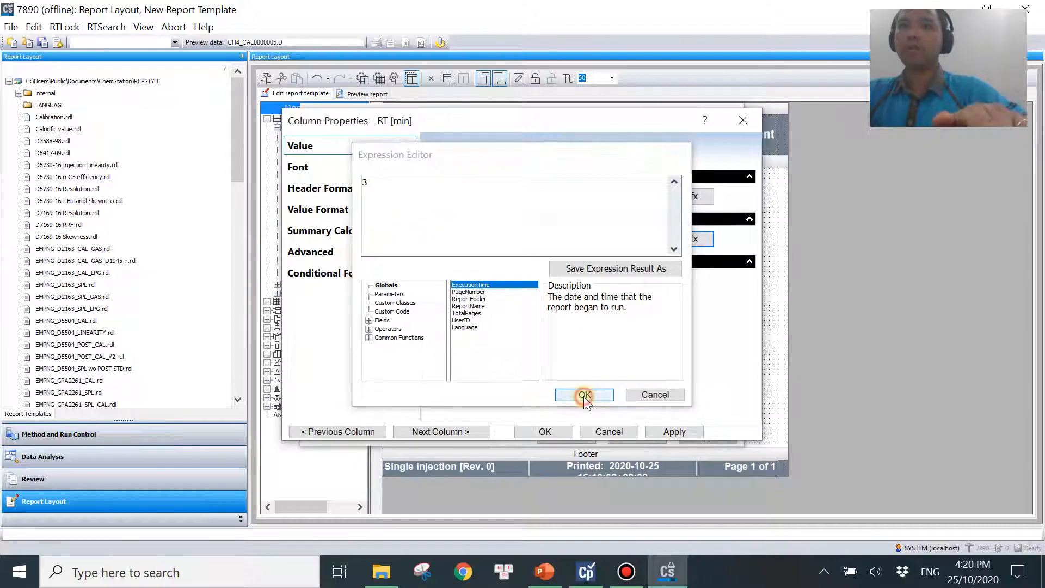
click(583, 393)
- Recheck the LOD formula slide and rename the Area column's header to Concentration
click(442, 431)
click(545, 572)
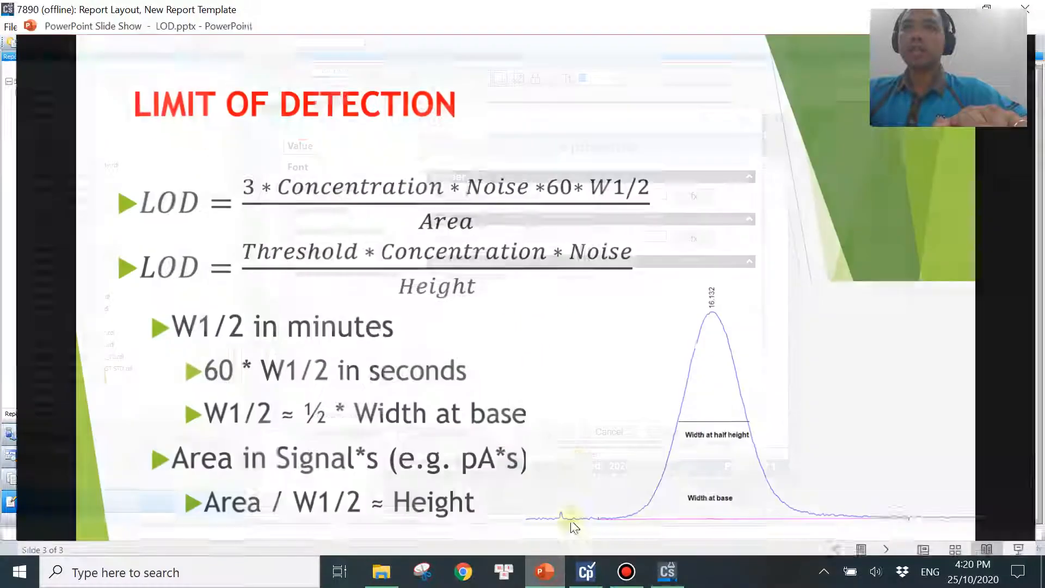
click(545, 571)
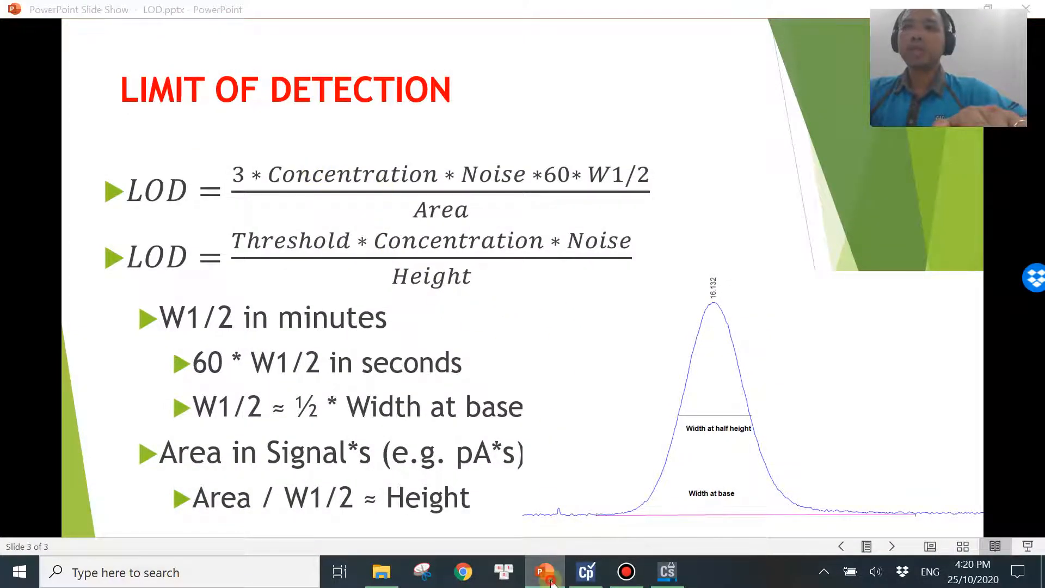
click(694, 196)
drag(414, 184, 313, 204)
text(Concentration)
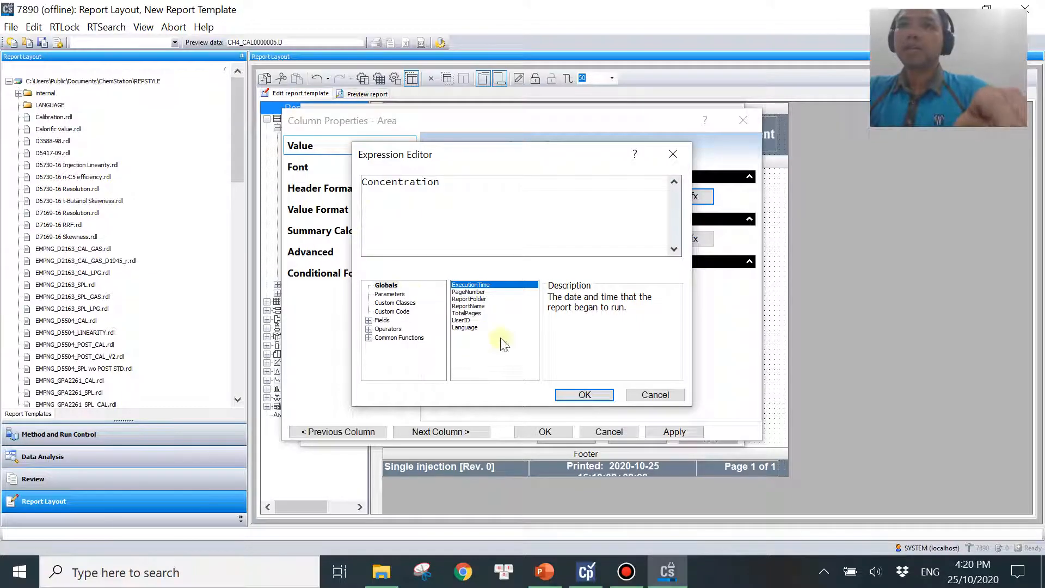
click(588, 394)
- Set the Concentration column's value expression to =compound_amount/peak_area/compound_responsefactor
click(694, 240)
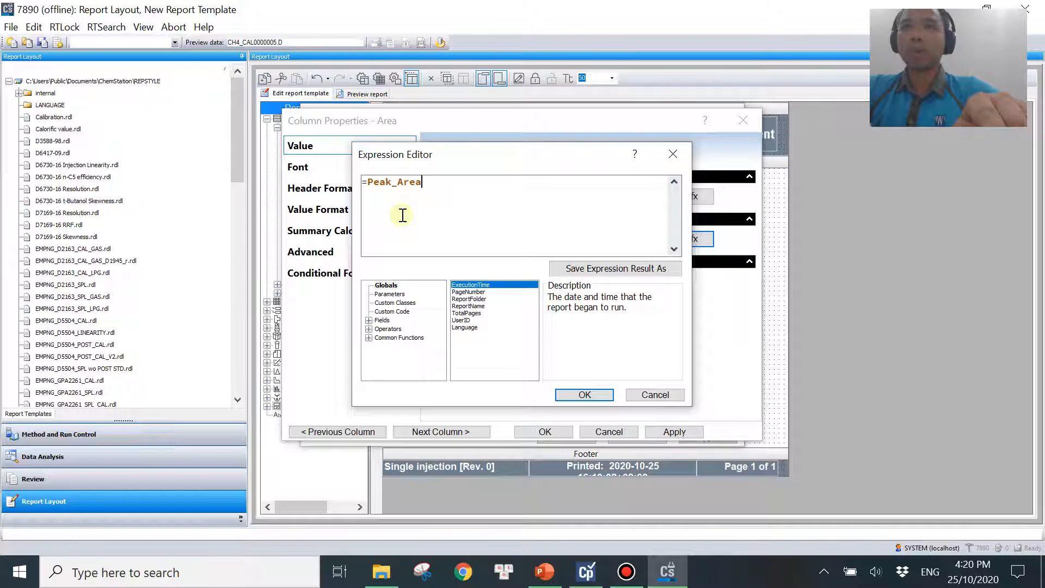
drag(368, 182, 491, 193)
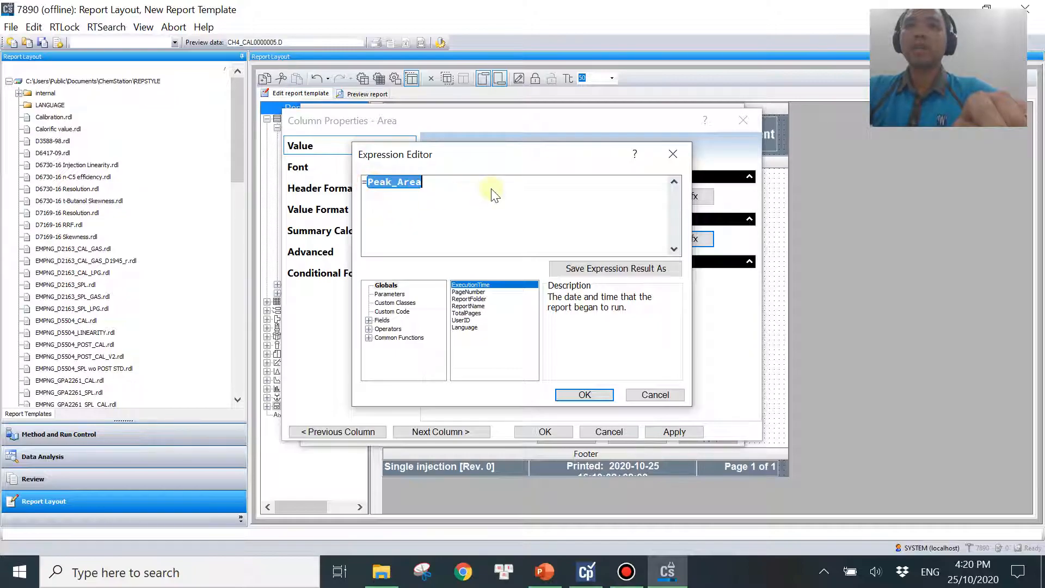
text(compound_amount/)
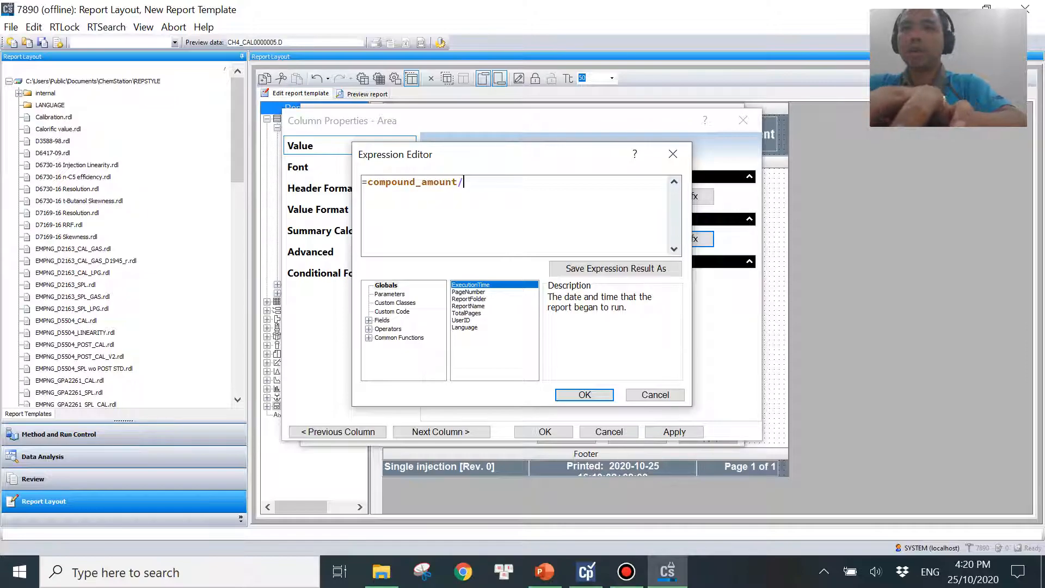
text(peak_area)
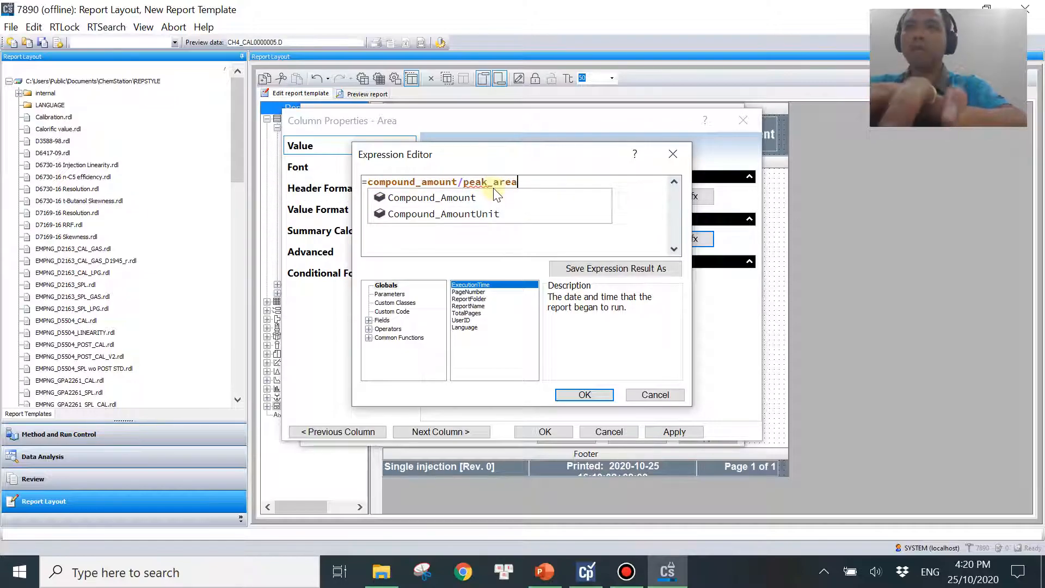
text(/c)
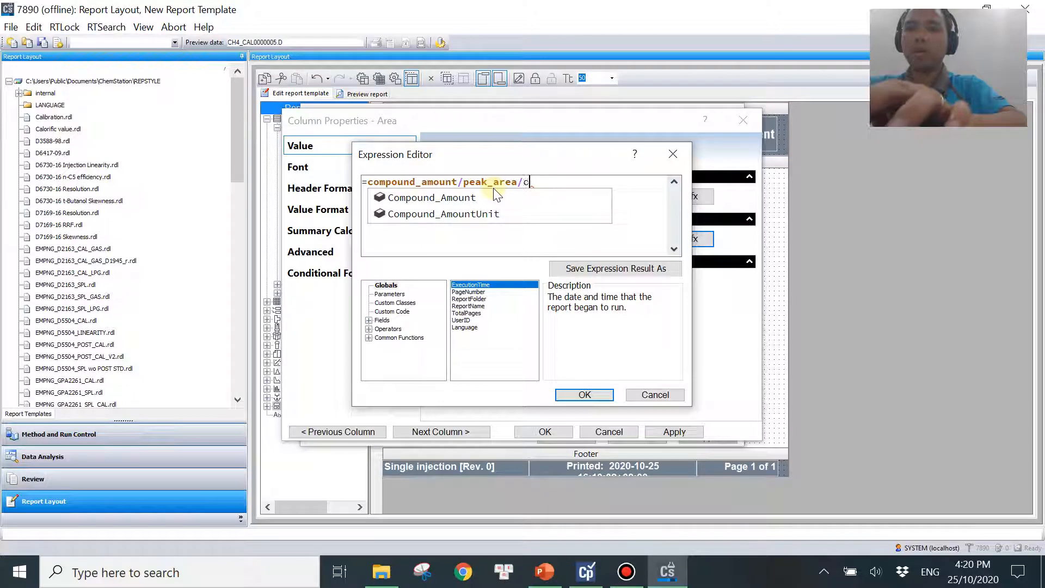
text(ompound_responsefactor)
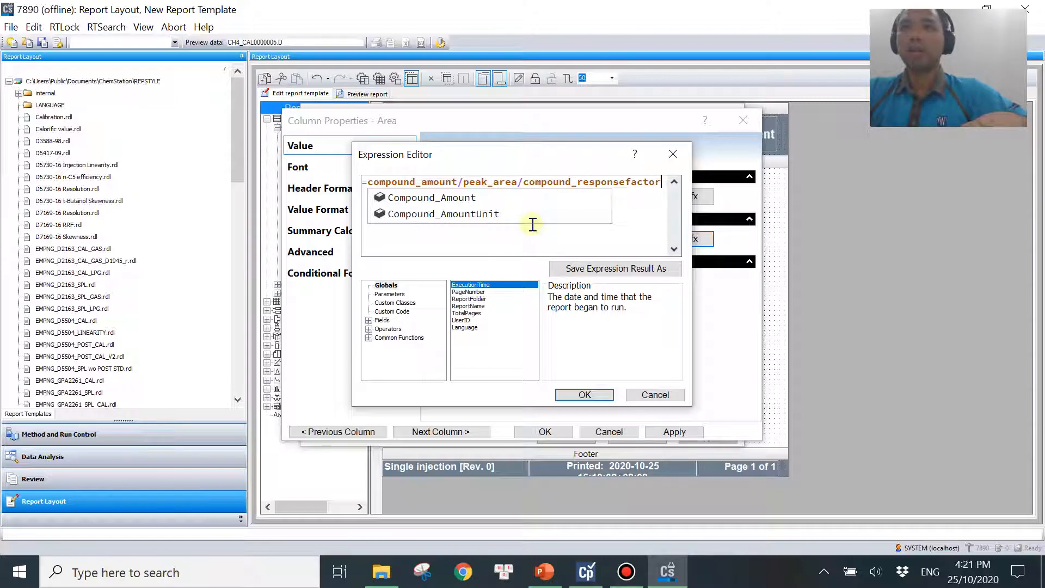
click(588, 395)
- Consult the LOD formula slide again and rename the Height column's header to Noise
click(451, 432)
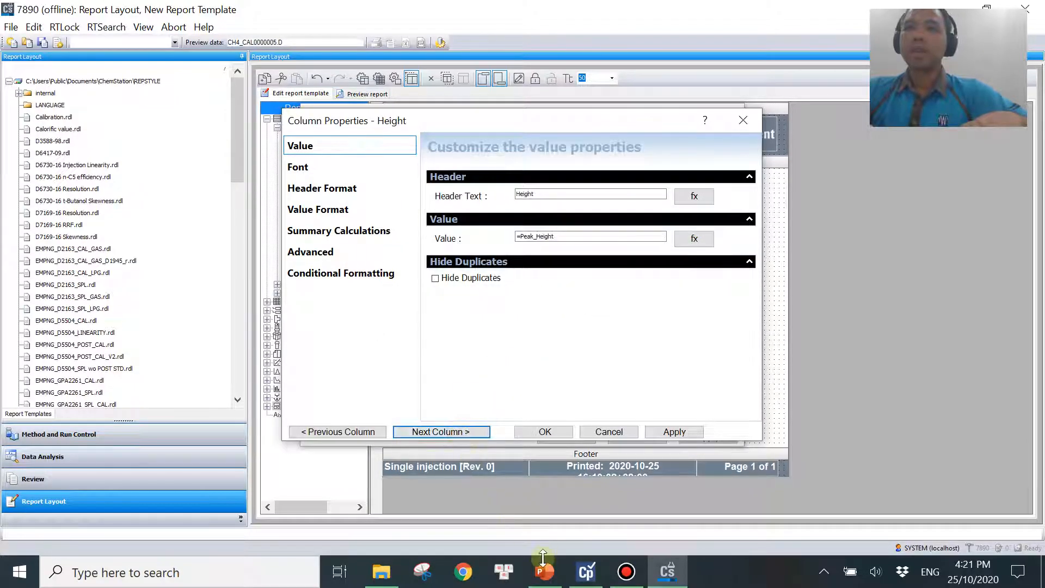
key(alt+Tab)
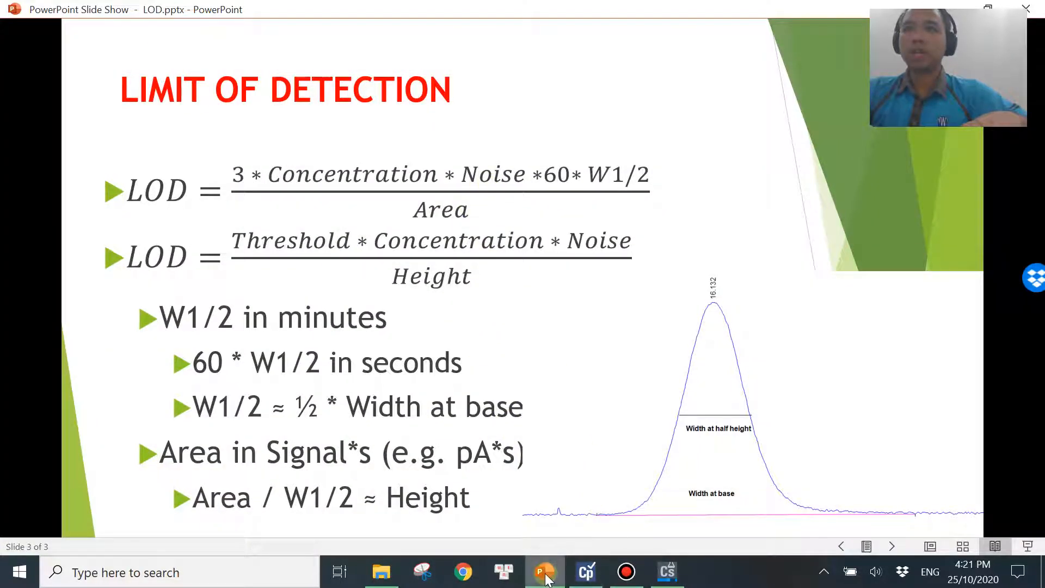
key(alt+Tab)
click(704, 201)
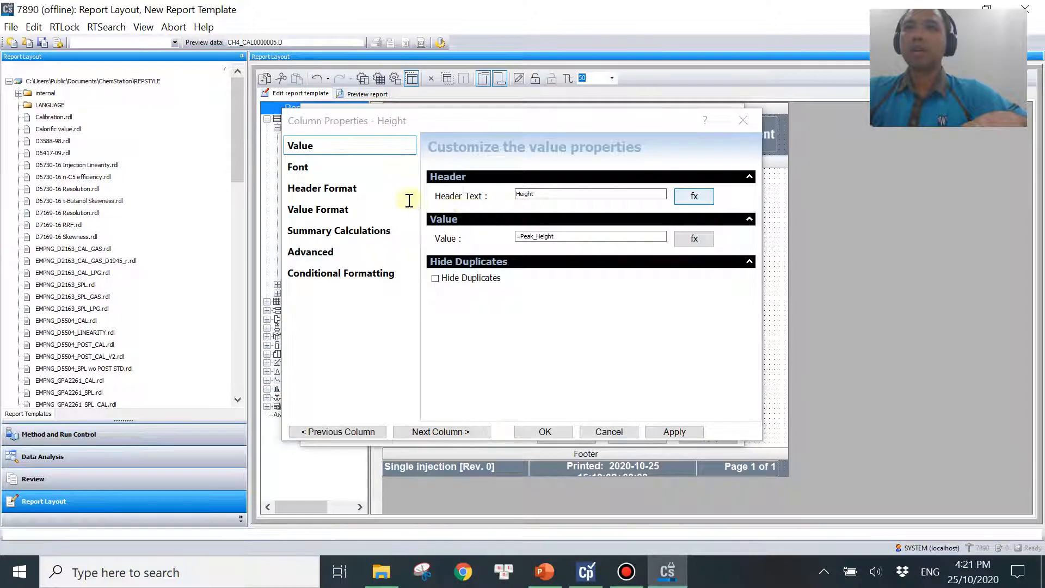
text(Noise)
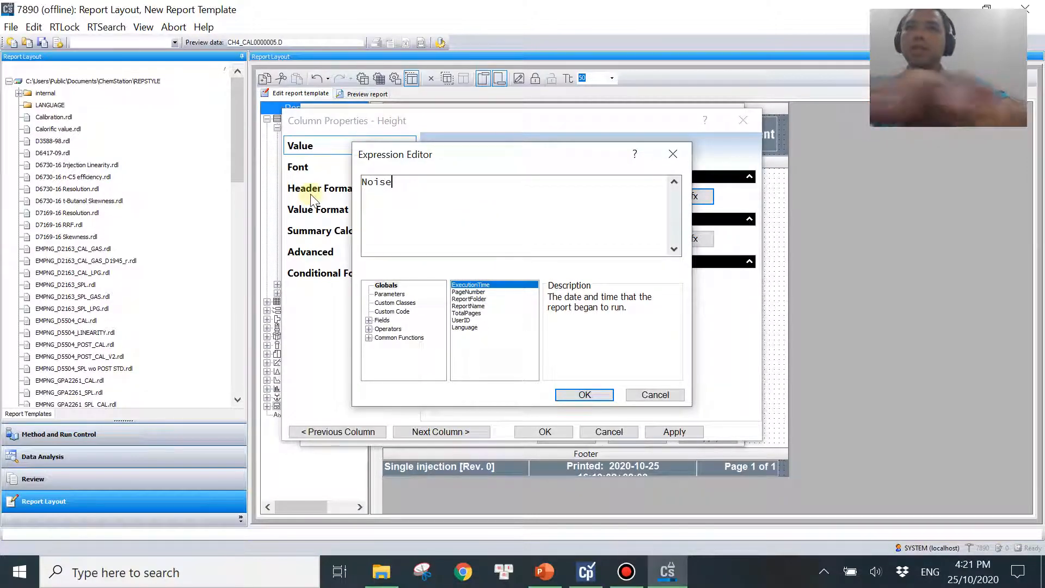
click(596, 395)
- Replace the Noise column's Peak_Height expression with the peak field Signal To Noise USP divided by 2
click(698, 238)
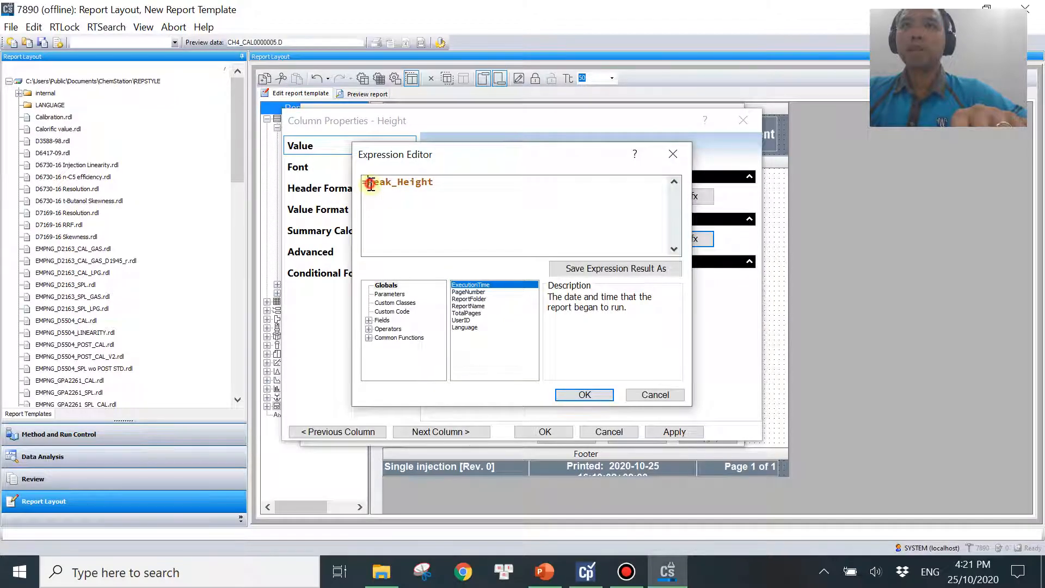
drag(370, 183, 481, 192)
key(BackSpace)
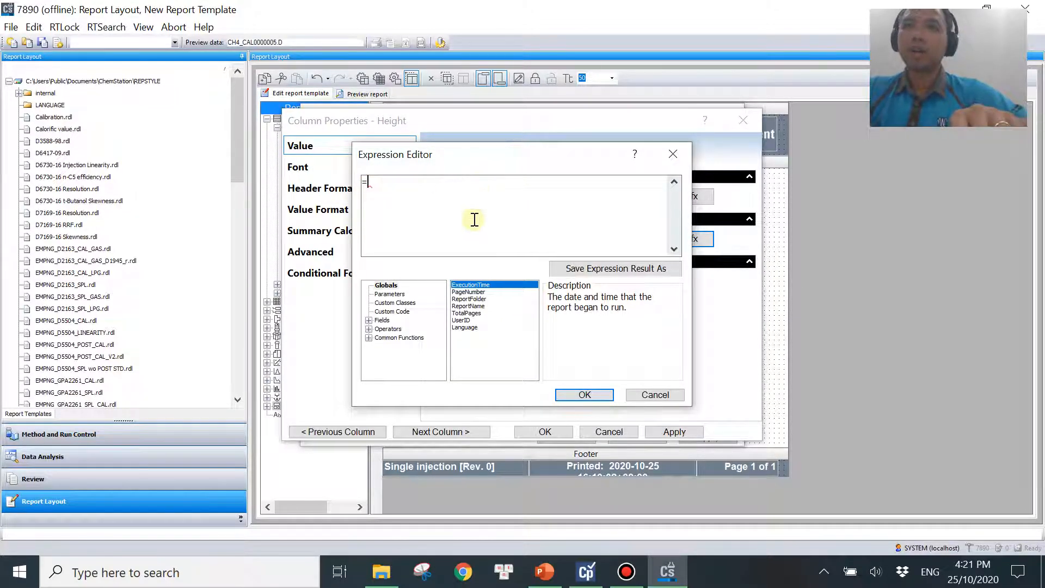
click(369, 321)
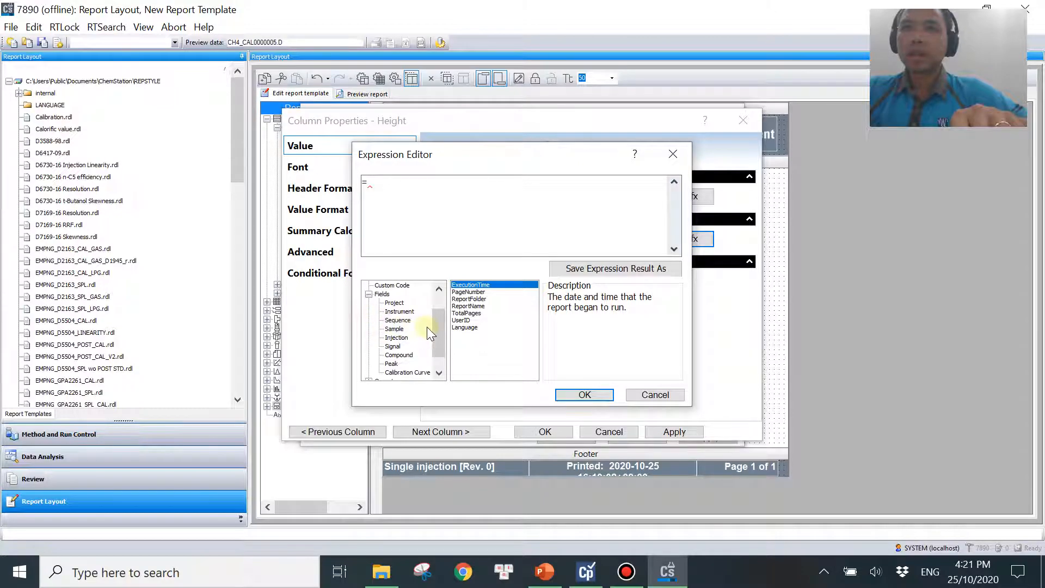
click(392, 363)
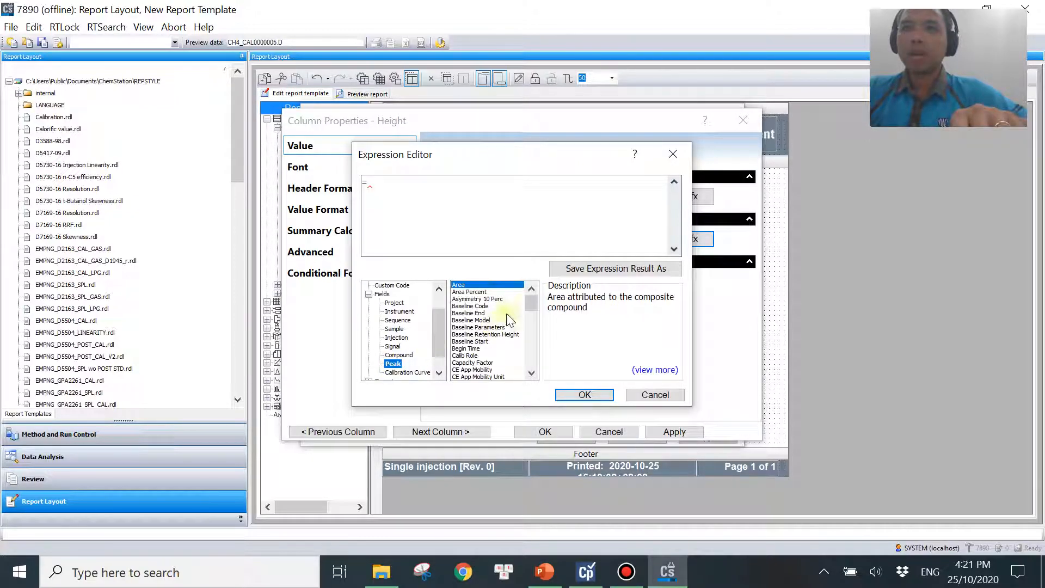
drag(531, 303, 531, 348)
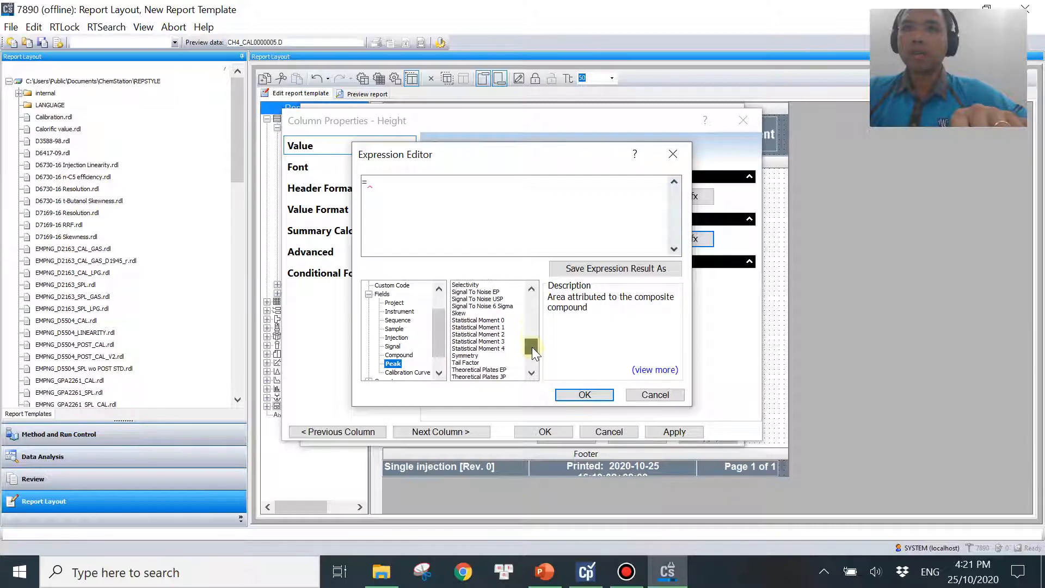
click(486, 298)
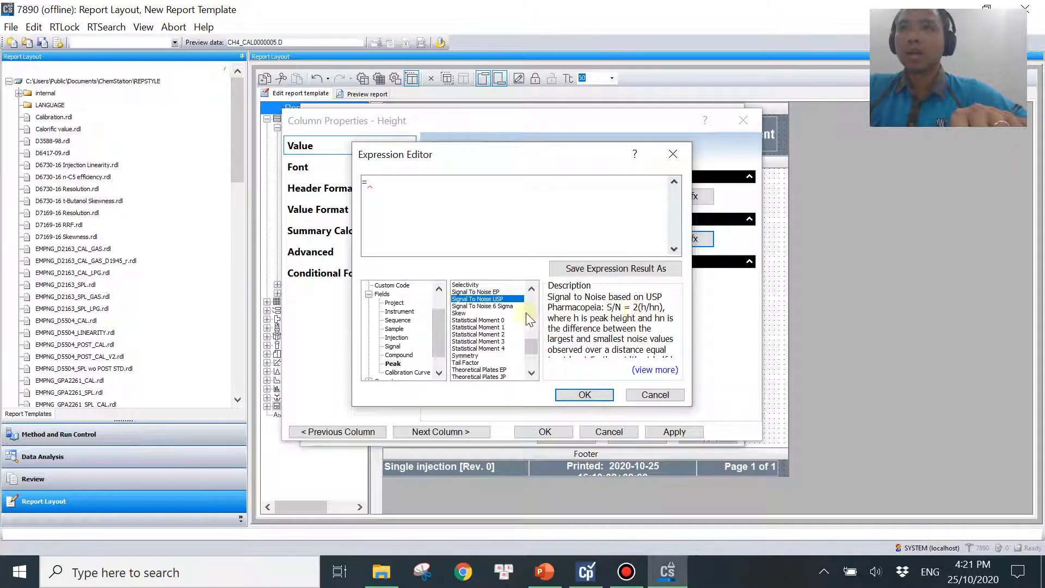
double_click(493, 298)
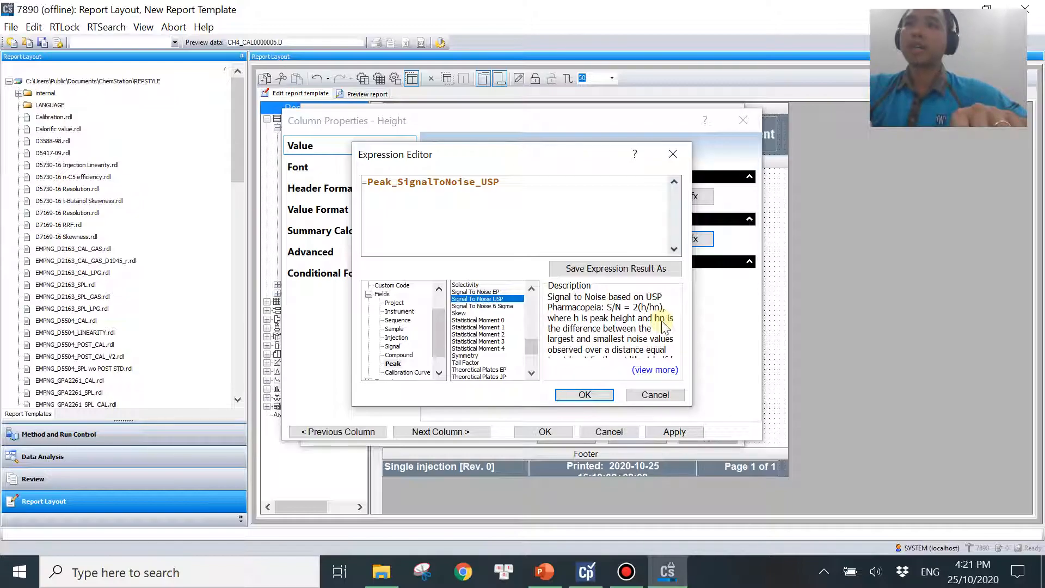
click(521, 183)
text(/2)
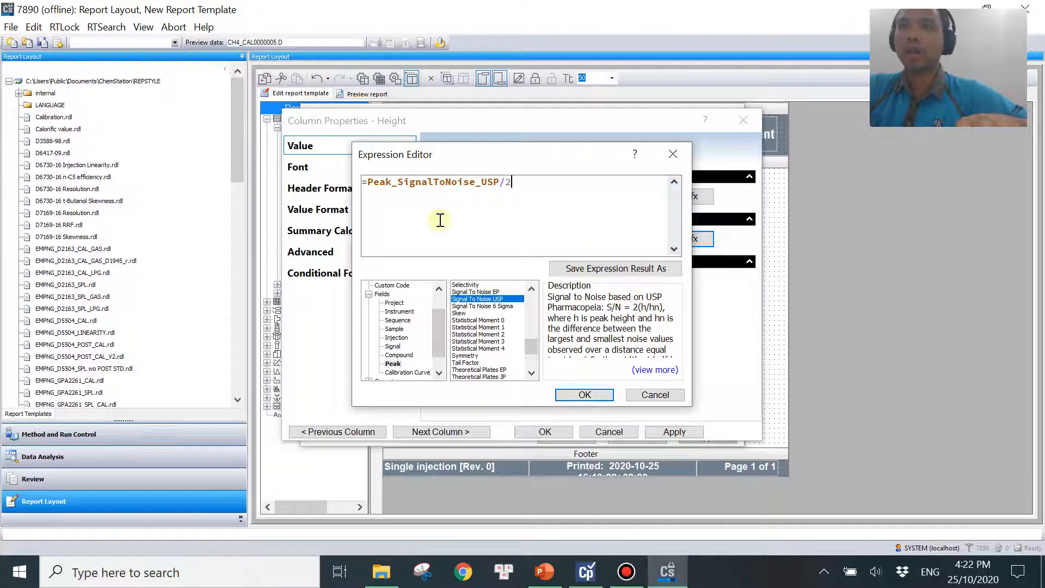
- Complete the Noise value expression as =peak_height/(Peak_SignalToNoise_USP/2) and advance to the RF column's properties
click(368, 181)
text(peak_hei)
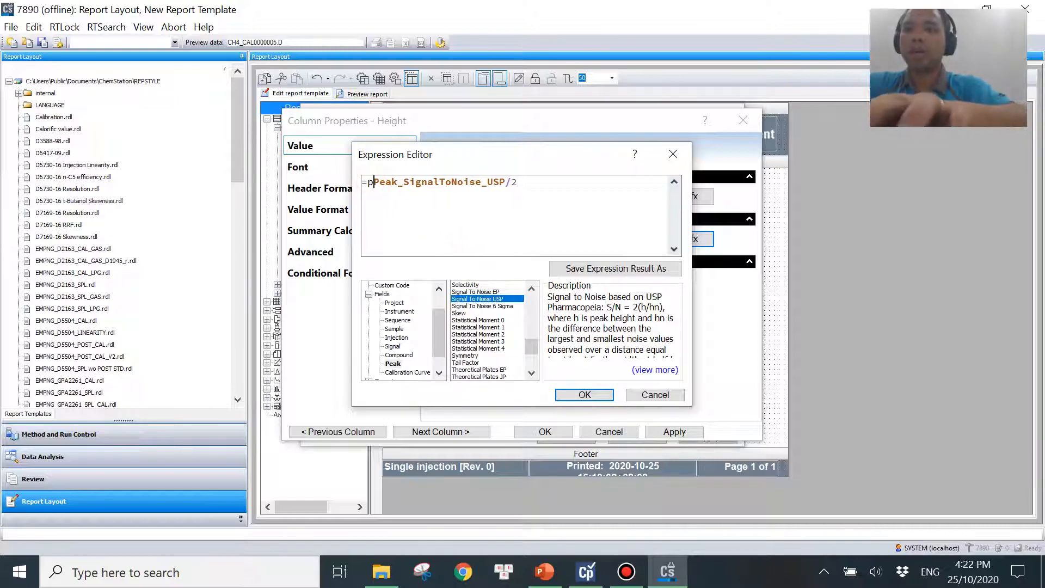
text(ght/)
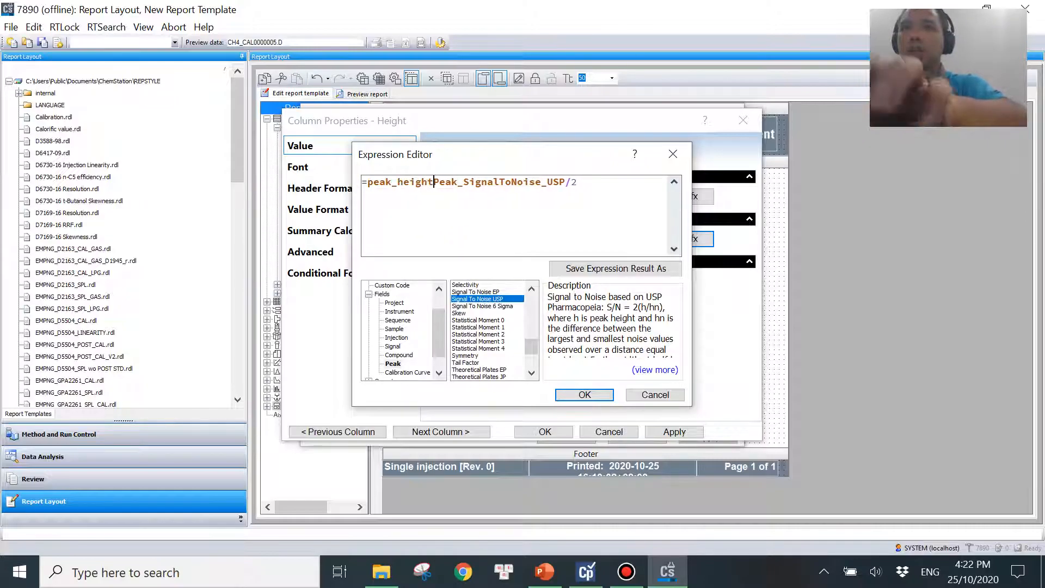
text(()
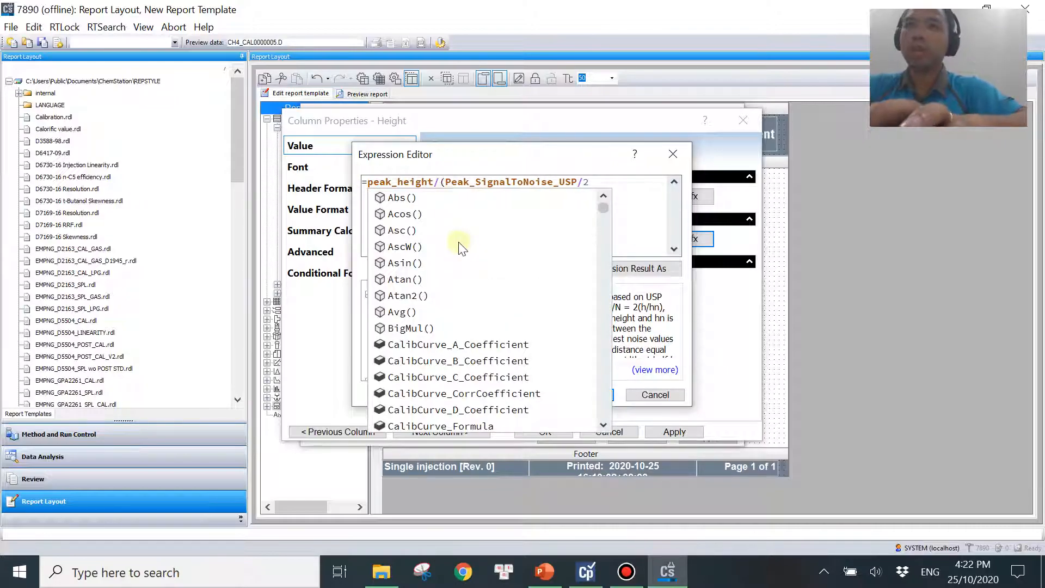
click(617, 183)
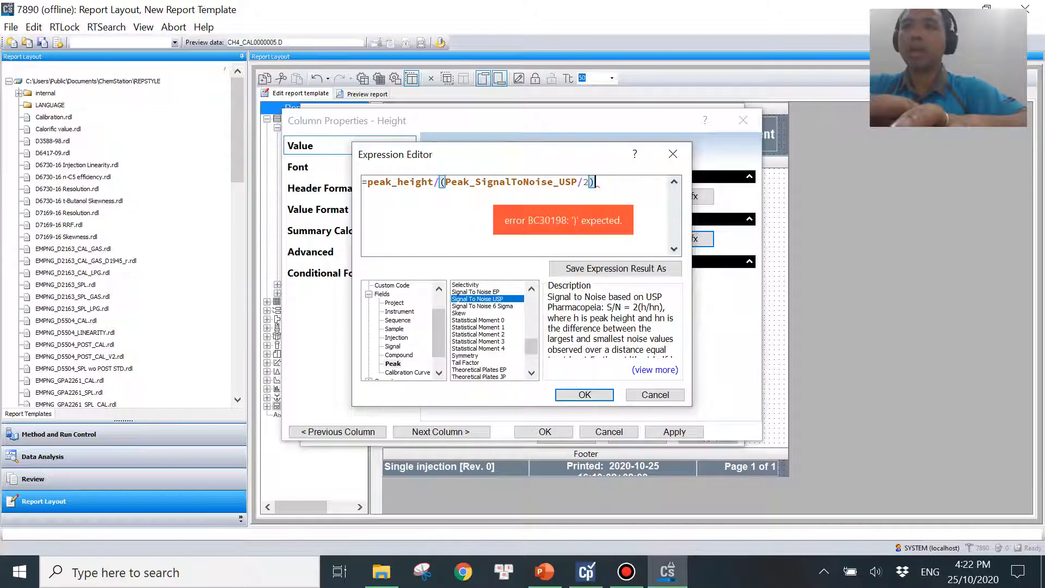
text())
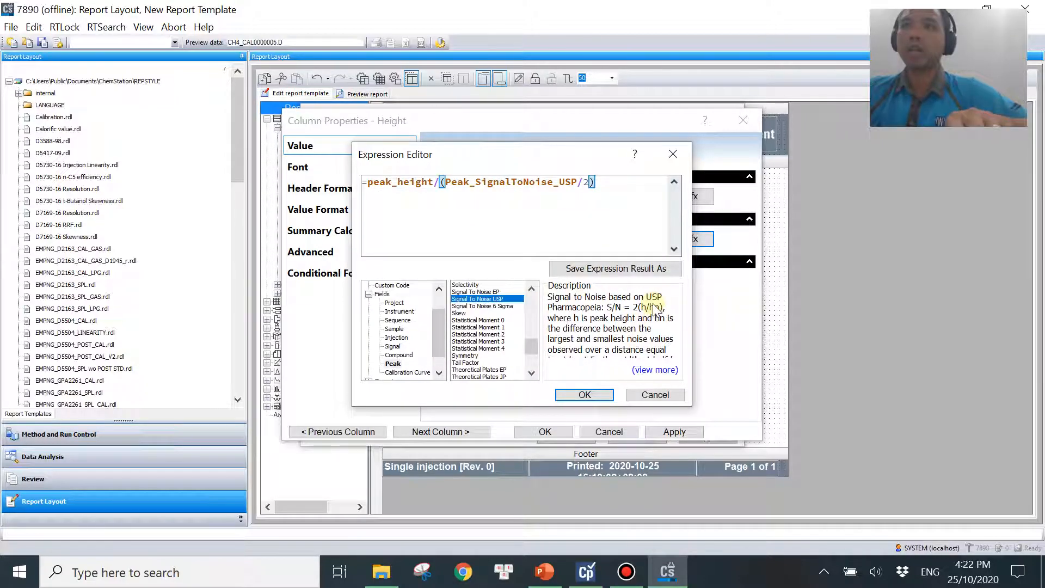
click(584, 394)
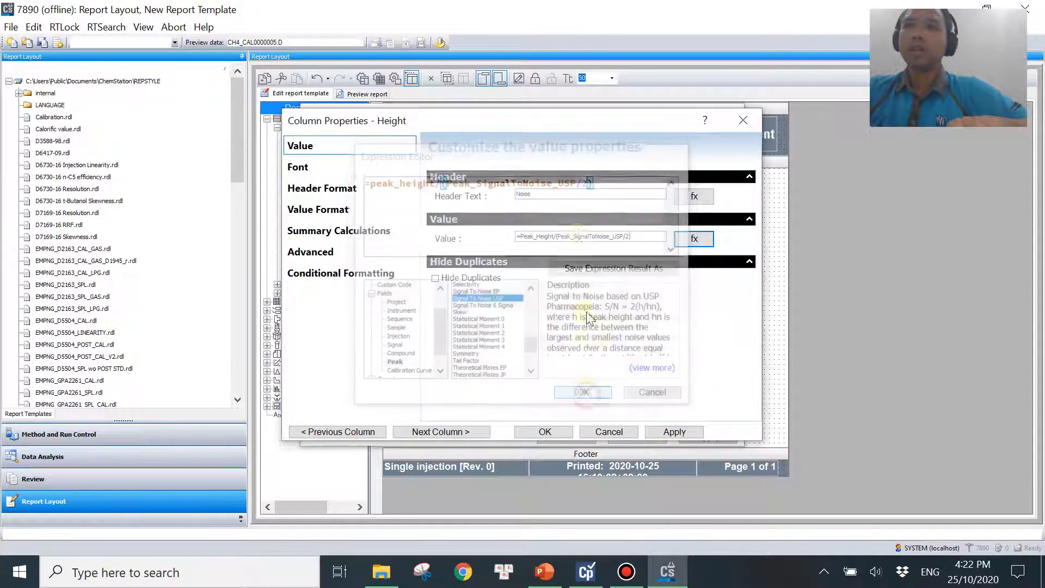
click(460, 431)
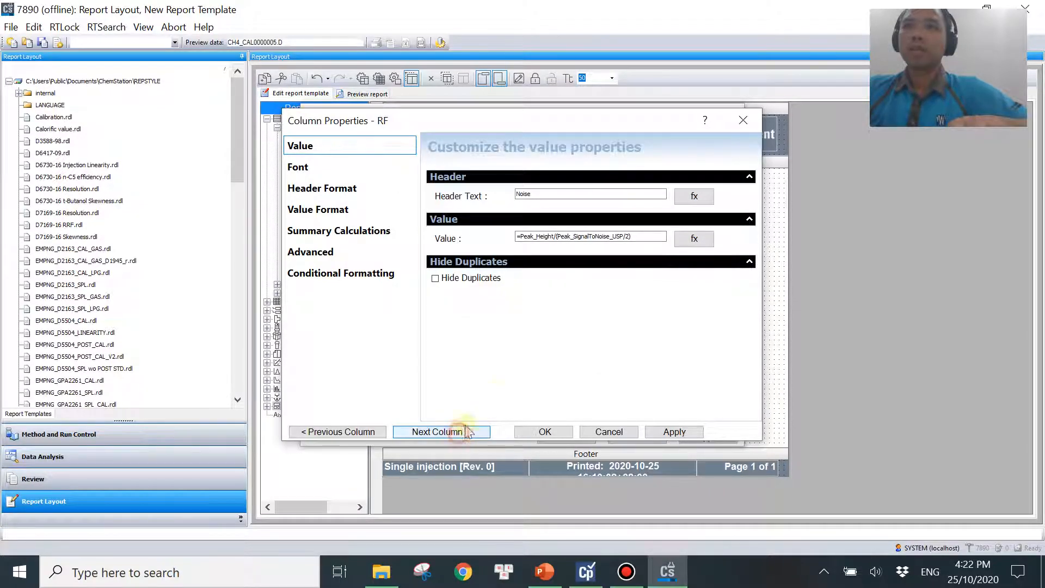
- Consult the LOD formula slide in PowerPoint and rename the RF column's header to W1/2
click(544, 572)
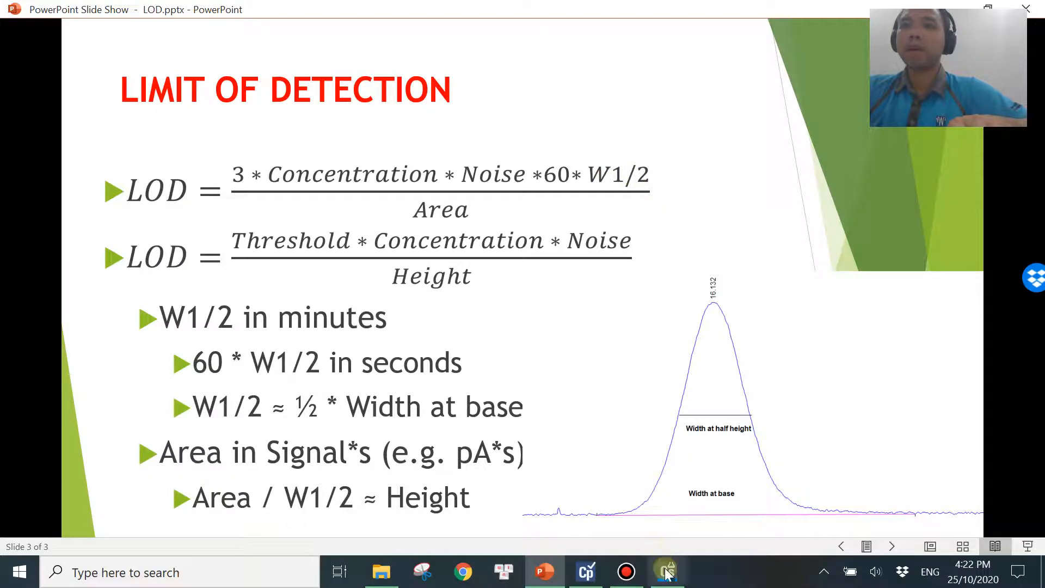
key(alt+Tab)
click(699, 197)
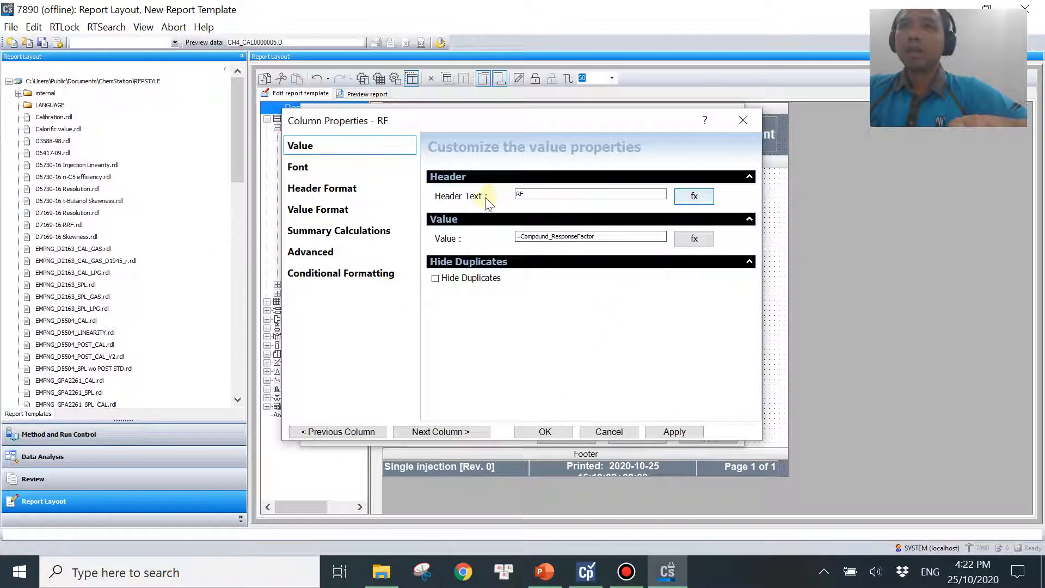
text(1/2)
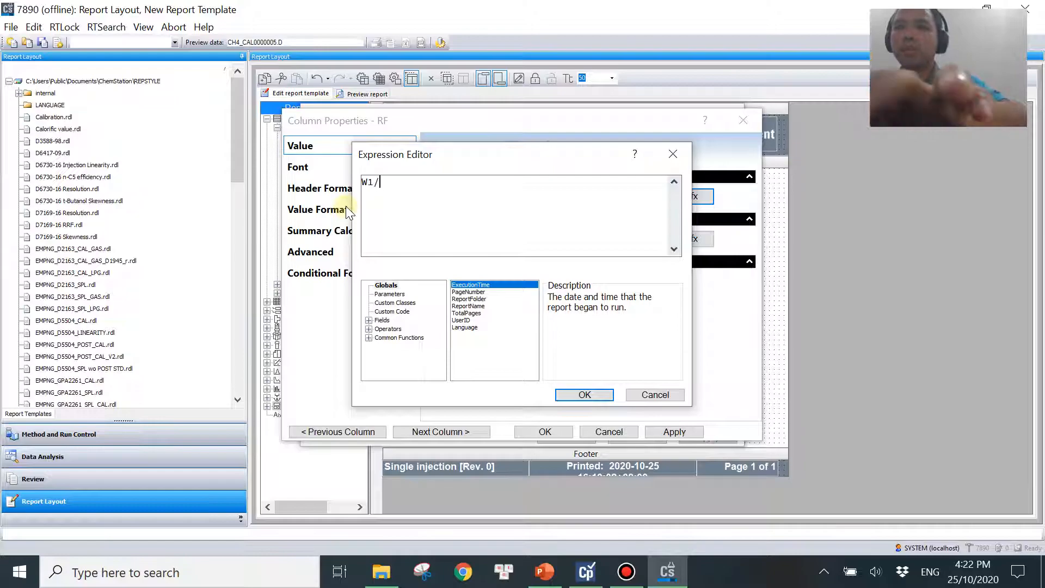
click(602, 392)
- Replace the W1/2 column's value expression with the peak field Width 50 Perc, giving =Peak_Width_50Perc
click(700, 238)
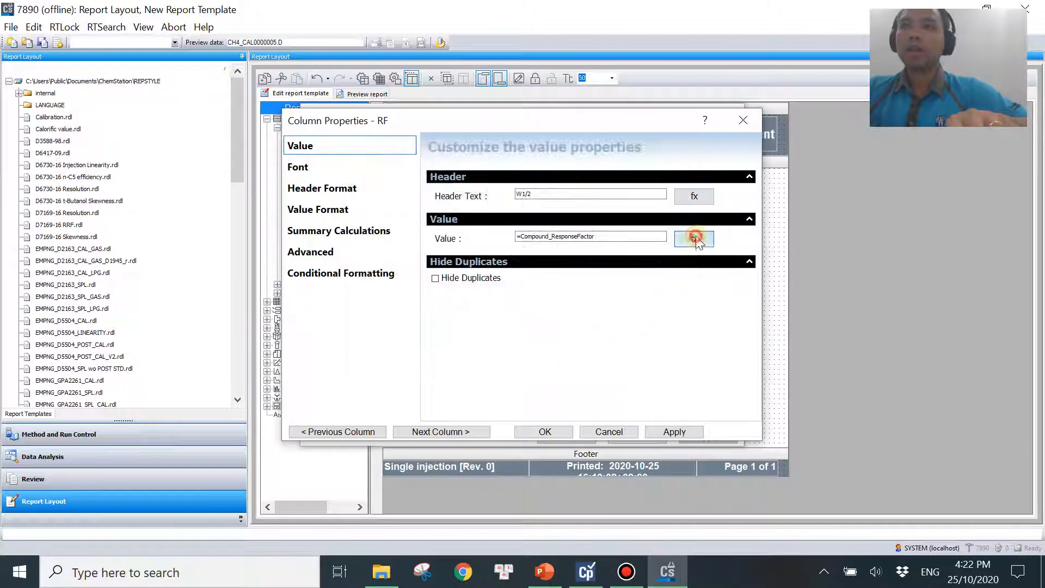
drag(550, 185, 411, 181)
key(ctrl+a)
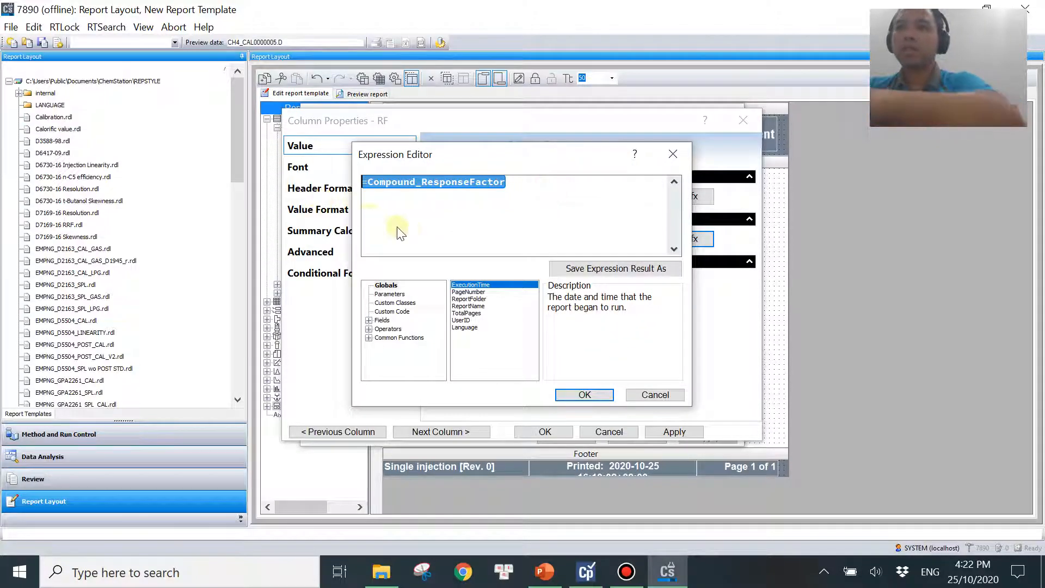
text(=)
click(381, 363)
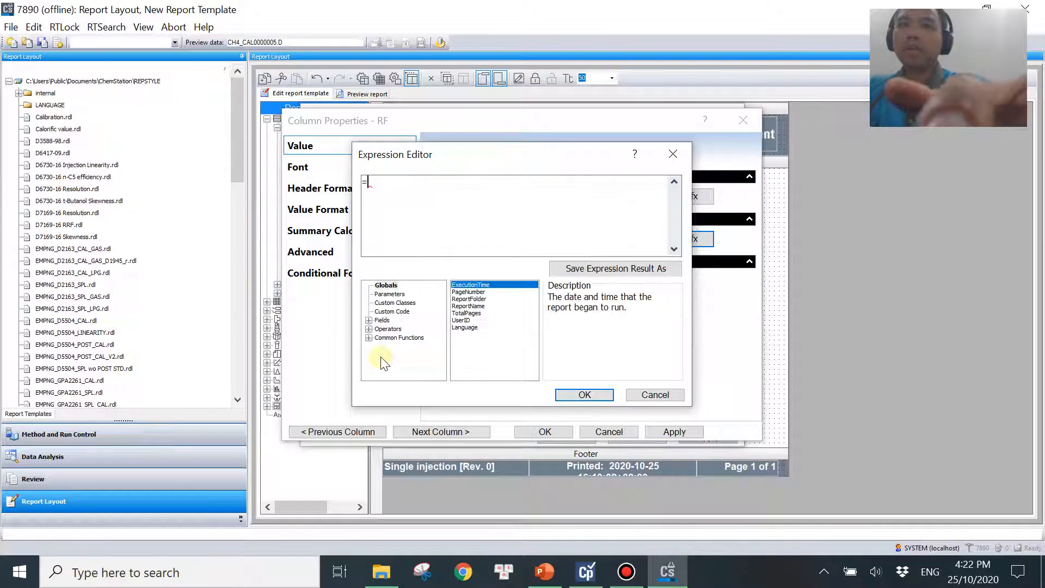
click(369, 320)
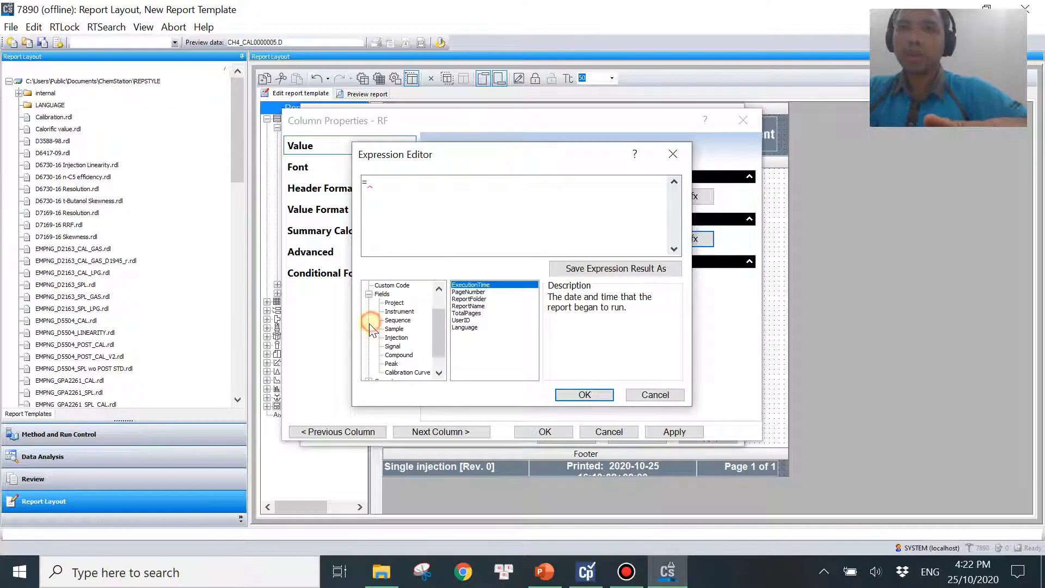
click(398, 362)
drag(534, 301, 529, 360)
click(477, 349)
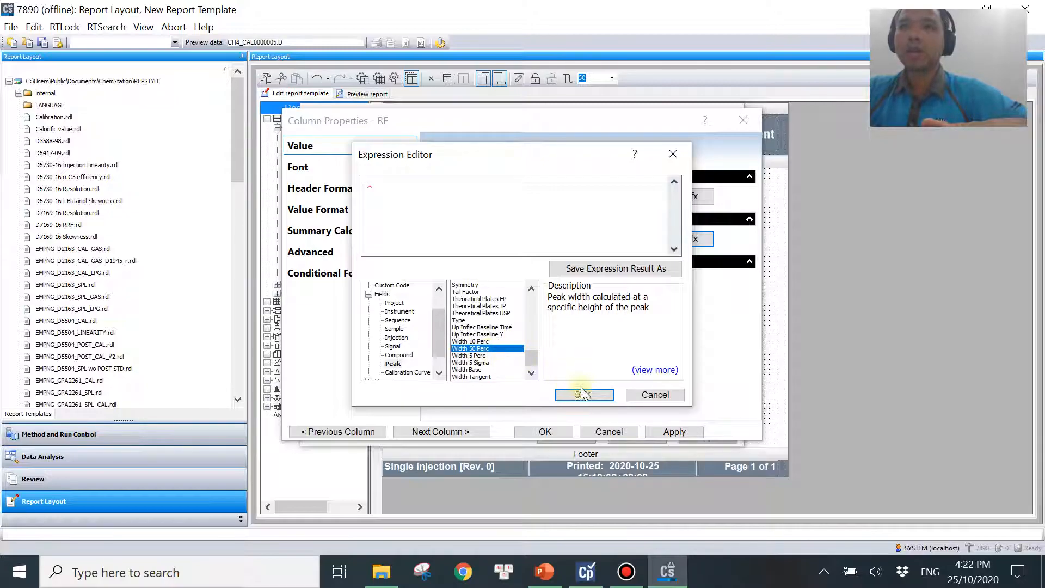
double_click(489, 348)
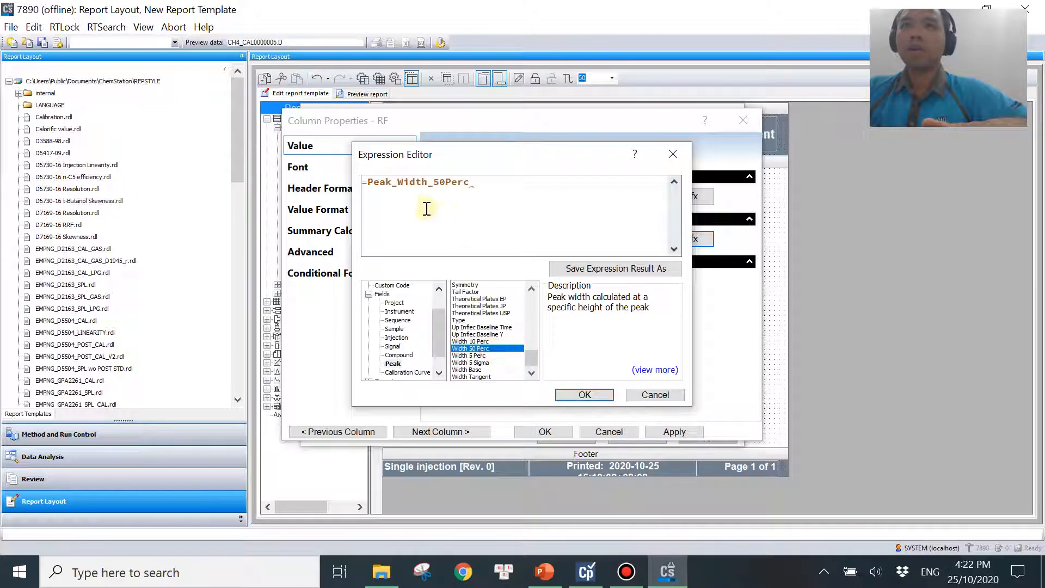
click(584, 395)
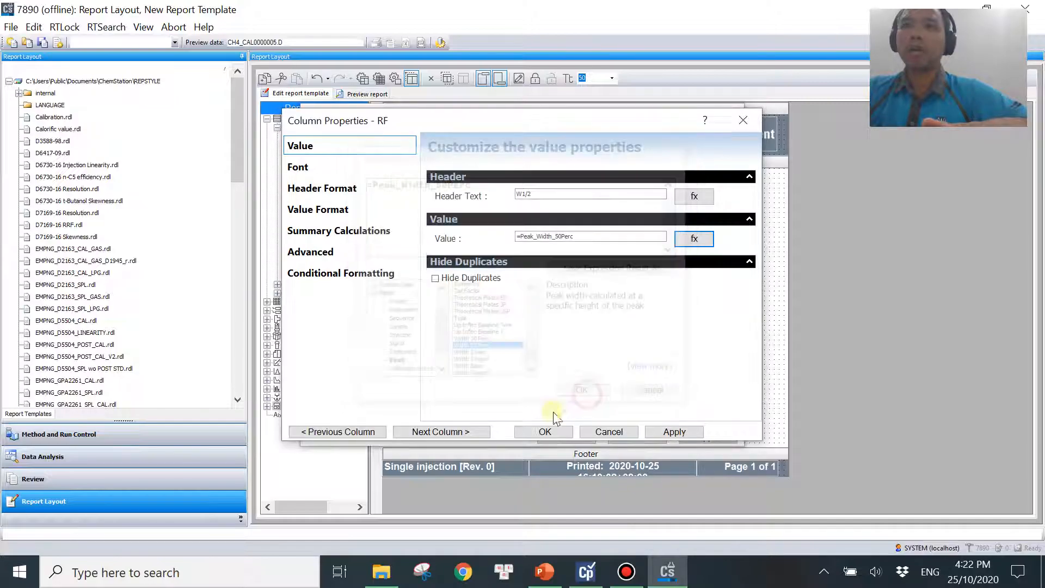
- Advance to the Amount column, check the LOD formula slide and rename the column's header to Area
click(454, 431)
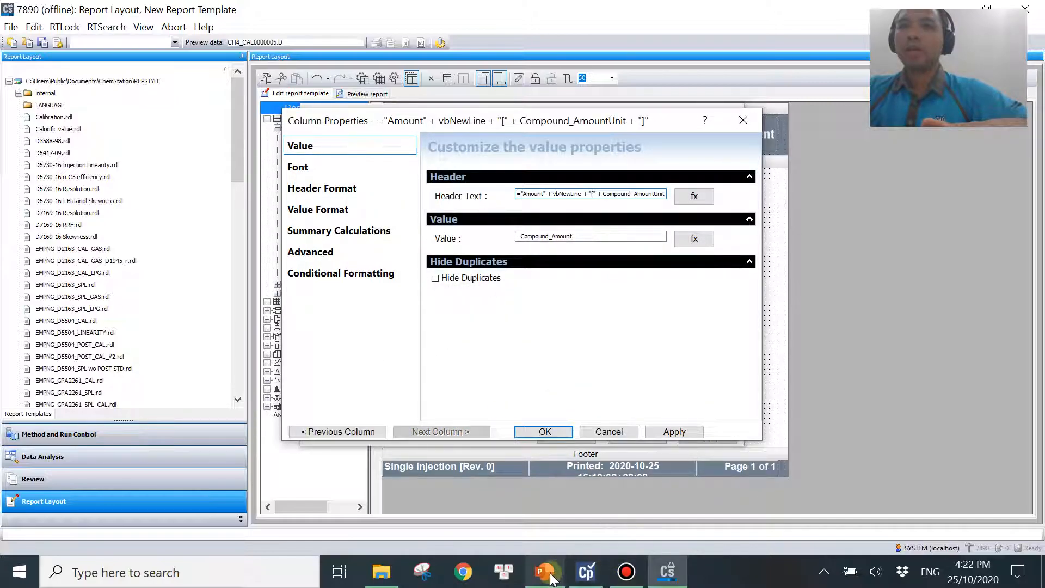
click(545, 571)
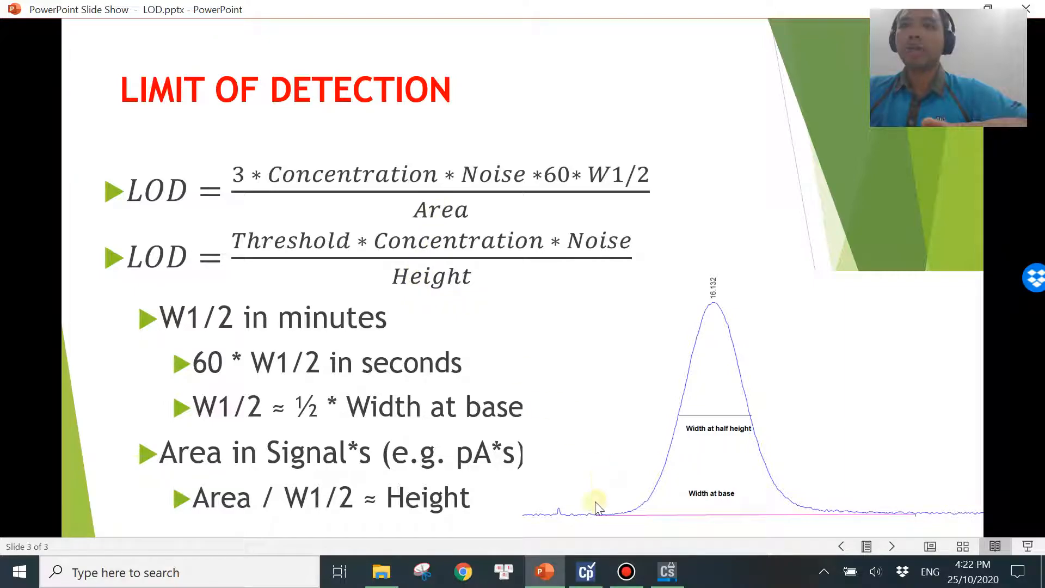
click(668, 571)
click(694, 196)
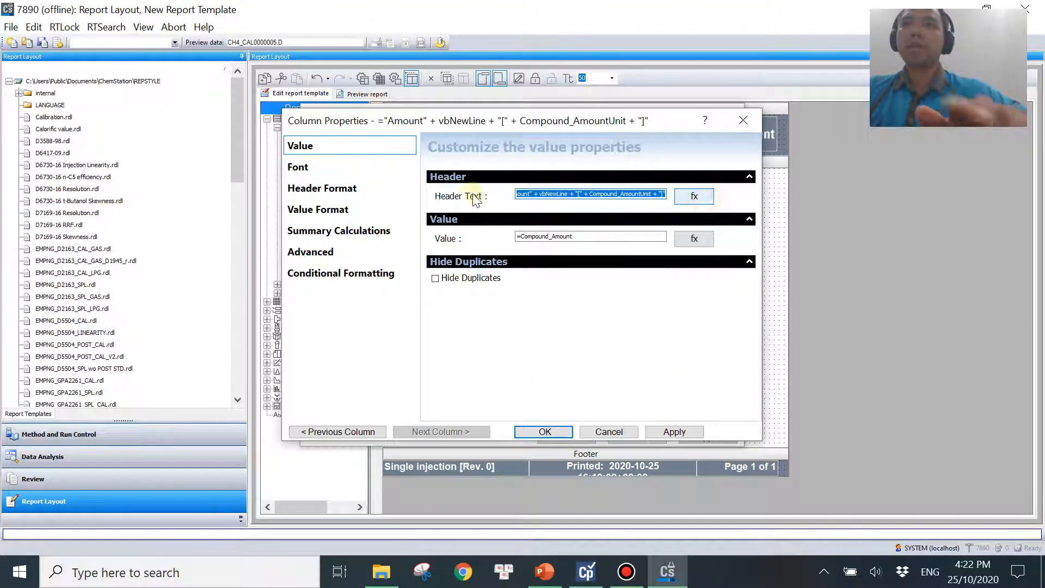
key(ctrl+a)
text(Area)
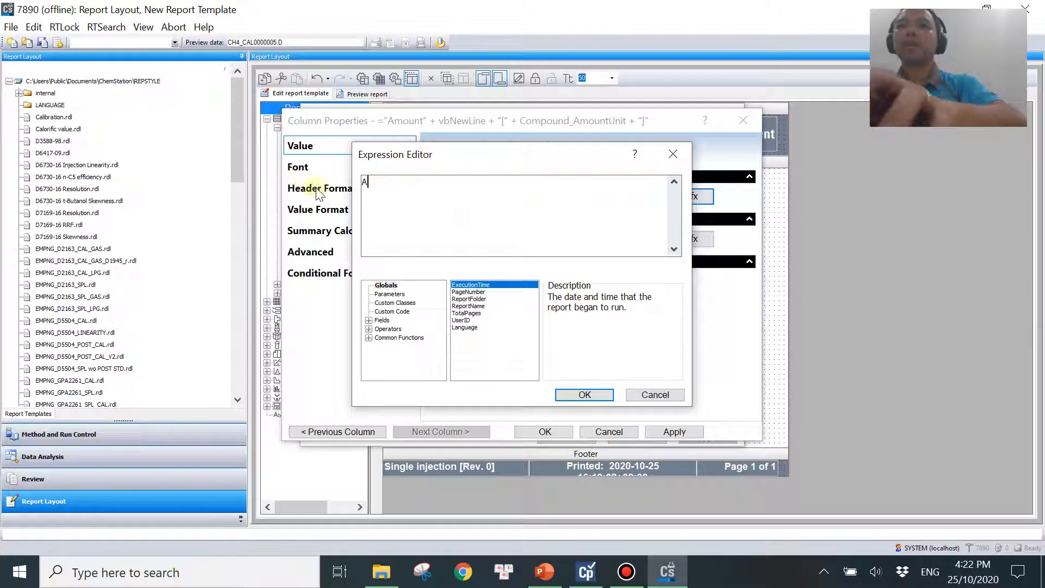
click(584, 394)
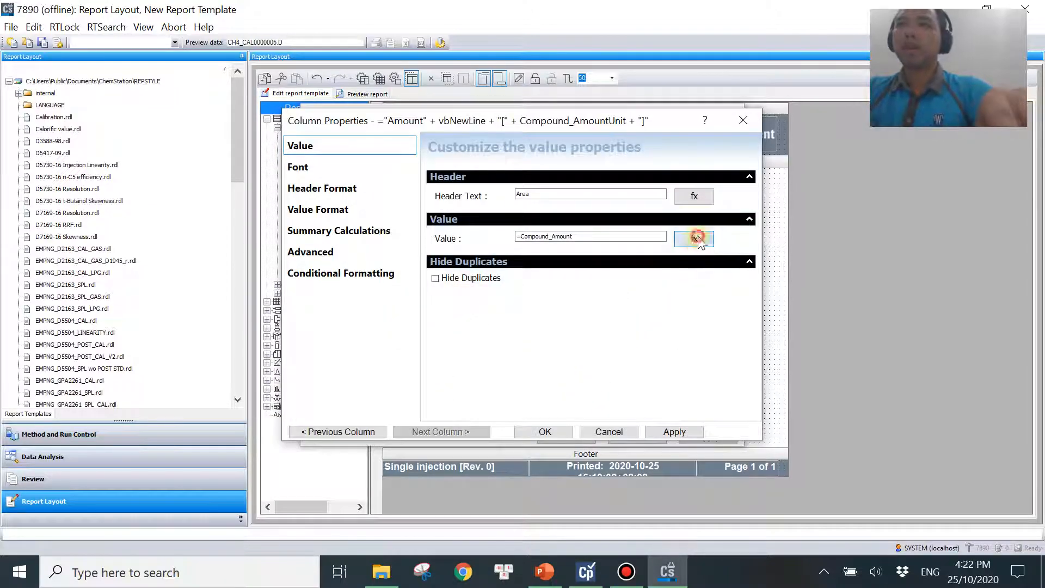
- Set the Area column's value expression to the peak field =Peak_Area and accept the table's column changes
click(702, 238)
drag(367, 182, 525, 196)
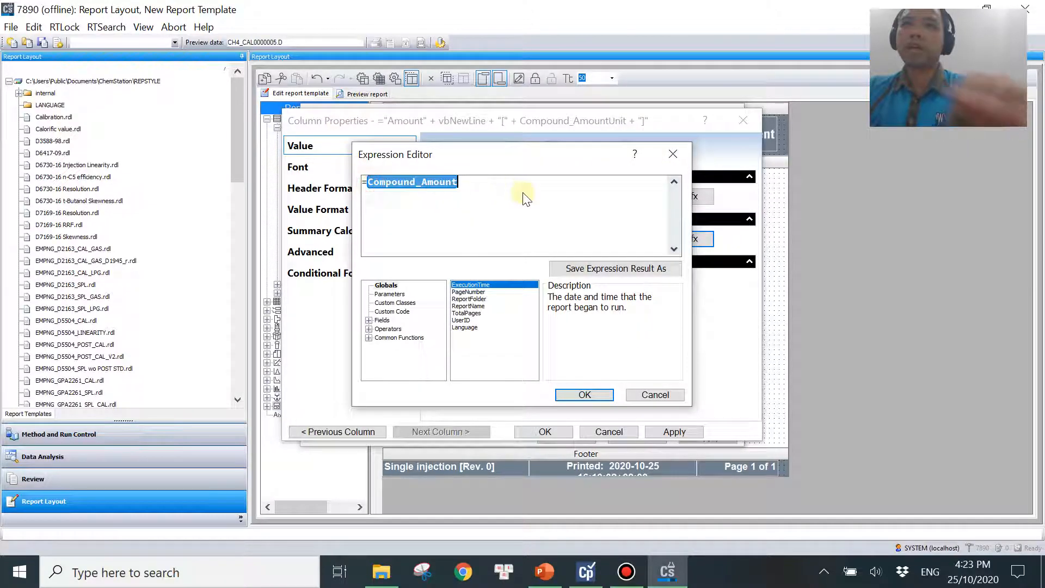
key(BackSpace)
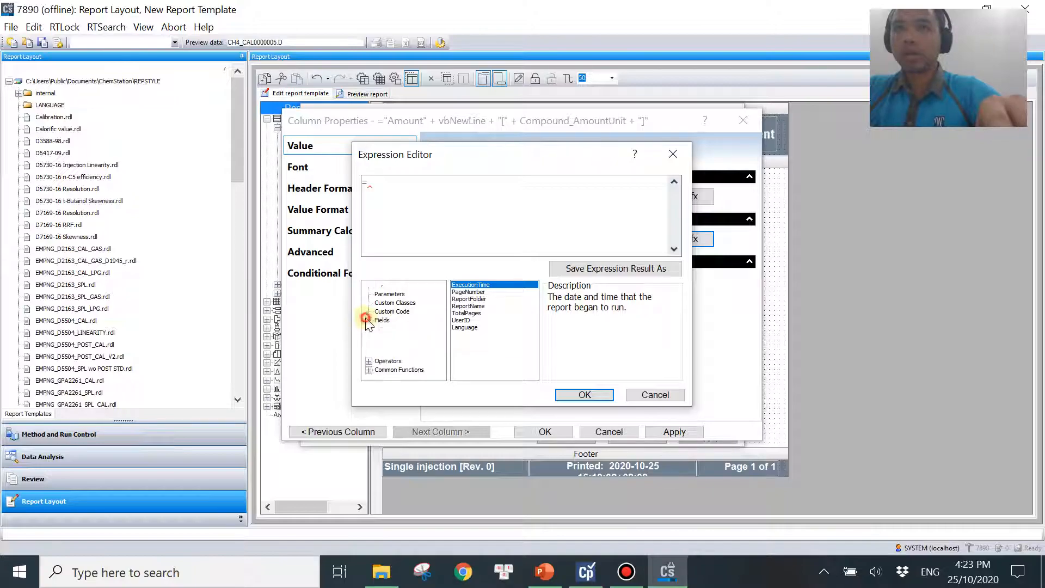
click(368, 320)
click(393, 364)
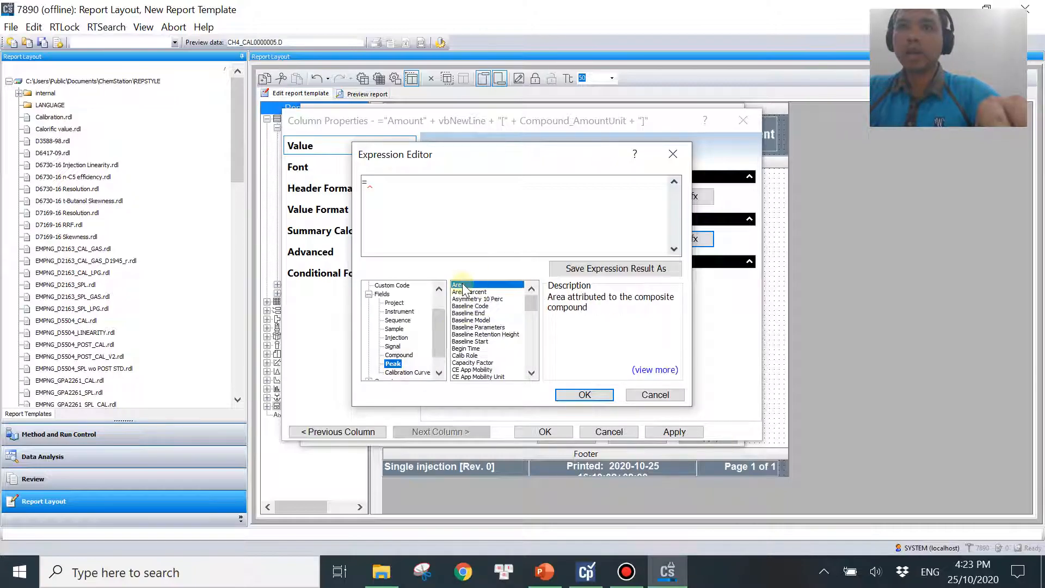
double_click(472, 286)
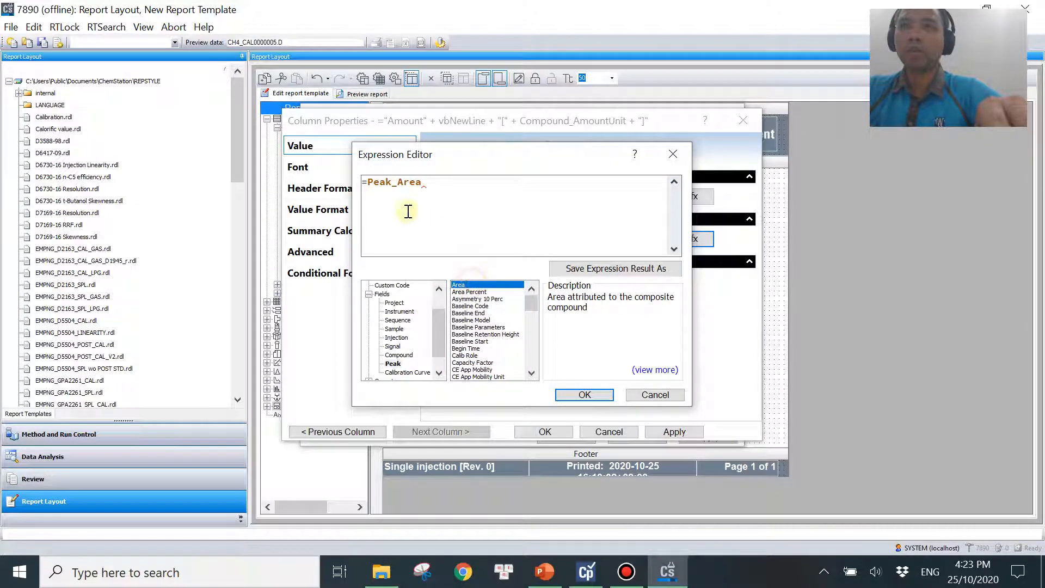
click(584, 394)
click(544, 432)
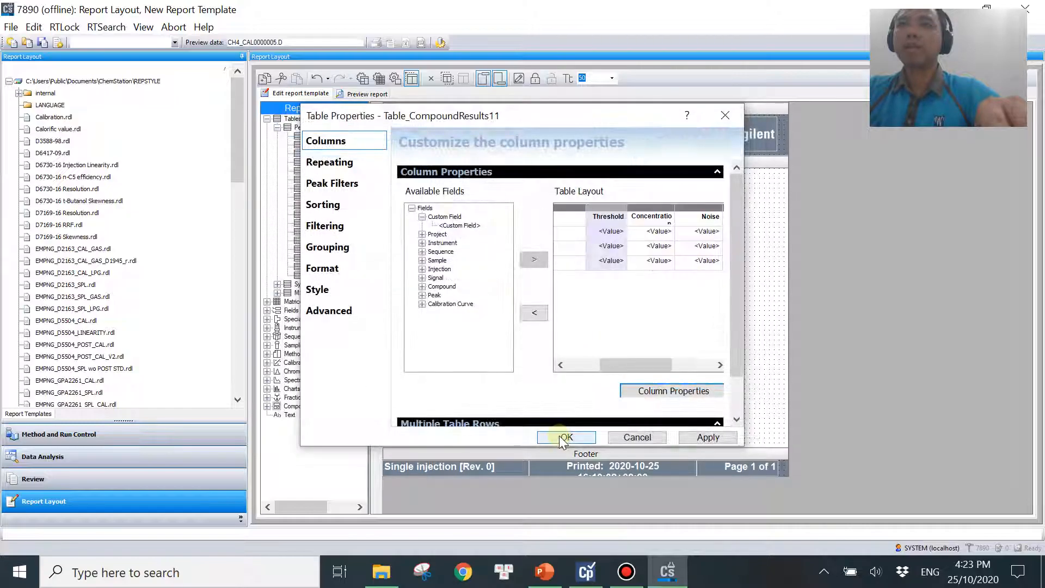
click(564, 437)
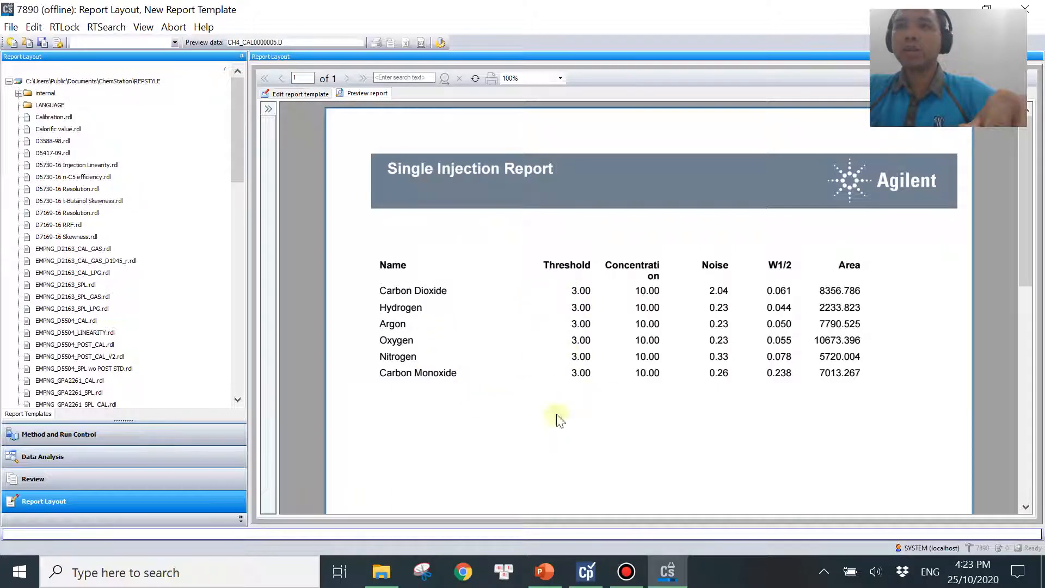
- Compare the previewed report columns with the LOD formula slide and add a custom field column after Area in the compound table
click(544, 571)
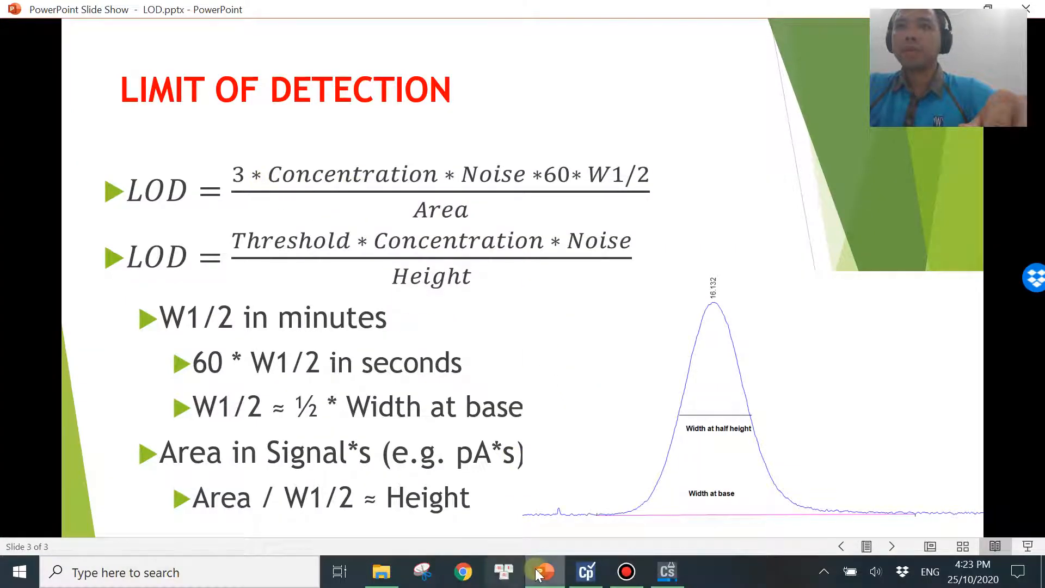
click(667, 572)
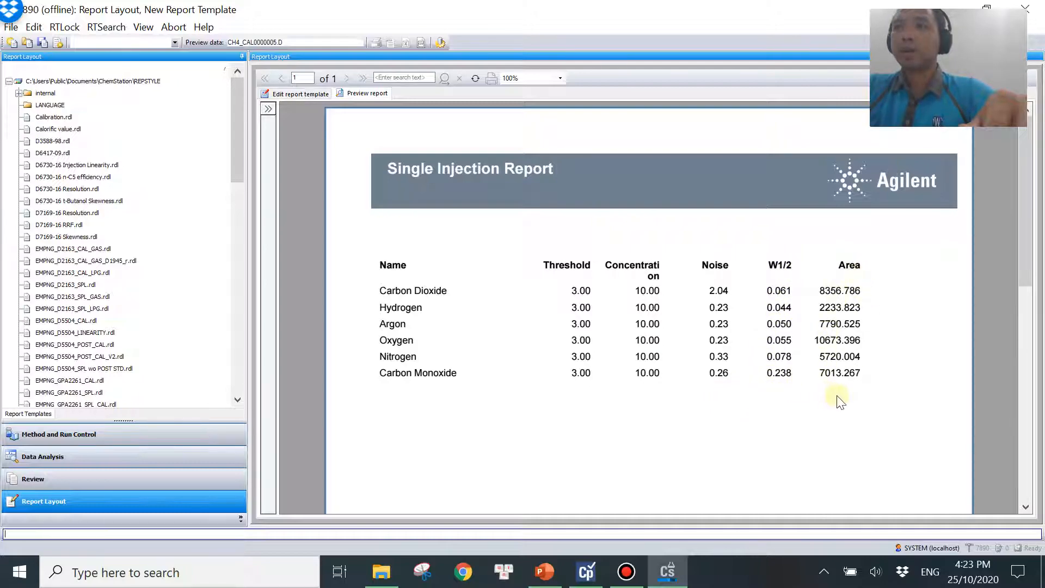
click(544, 571)
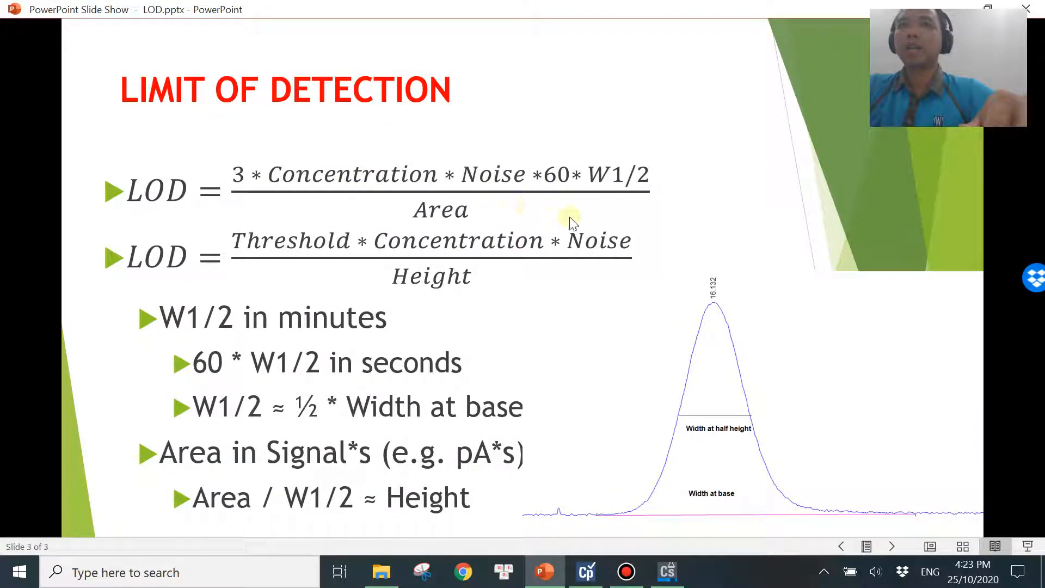
click(546, 572)
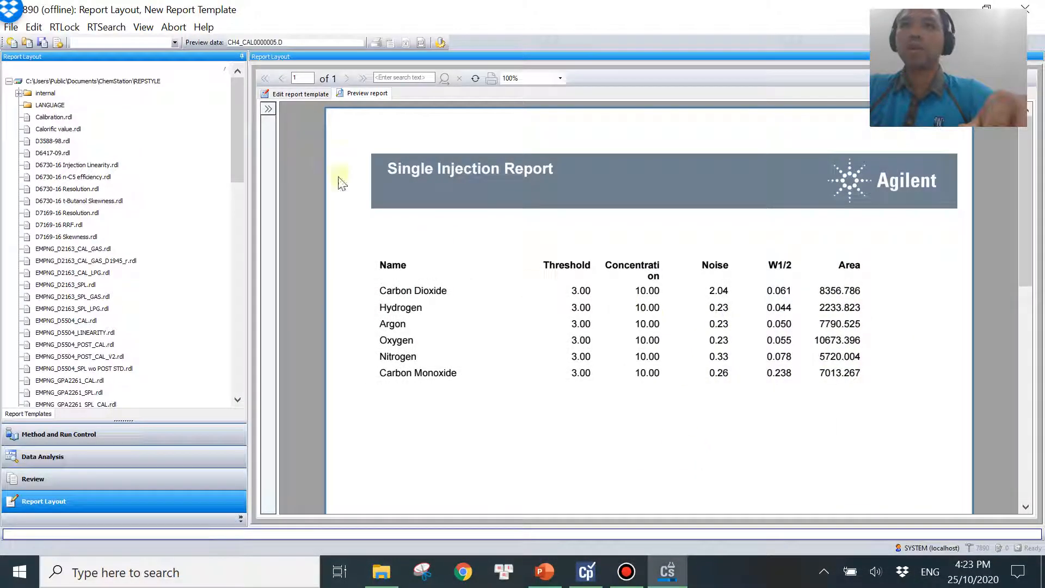
click(286, 93)
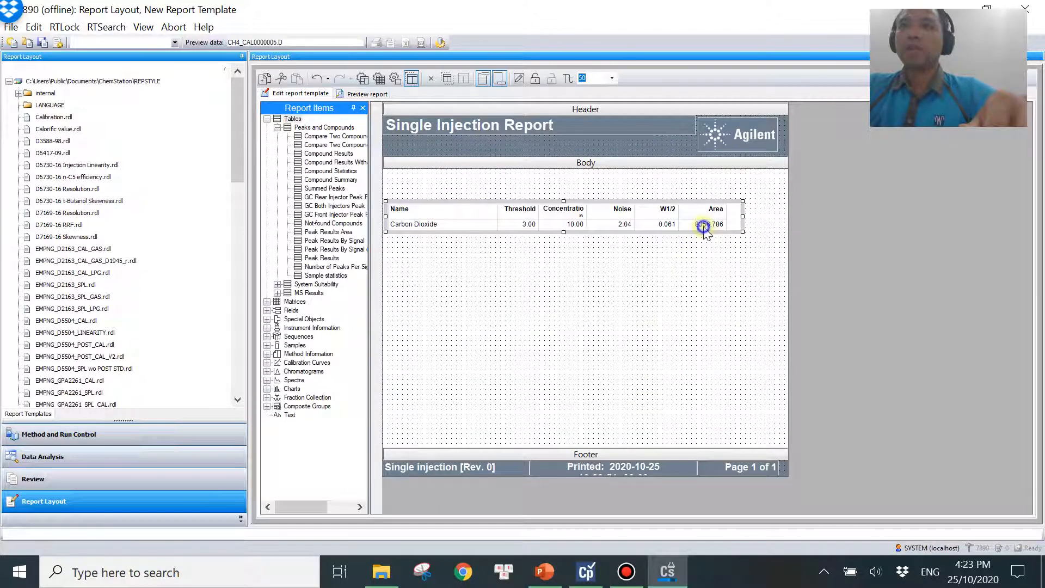
right_click(704, 228)
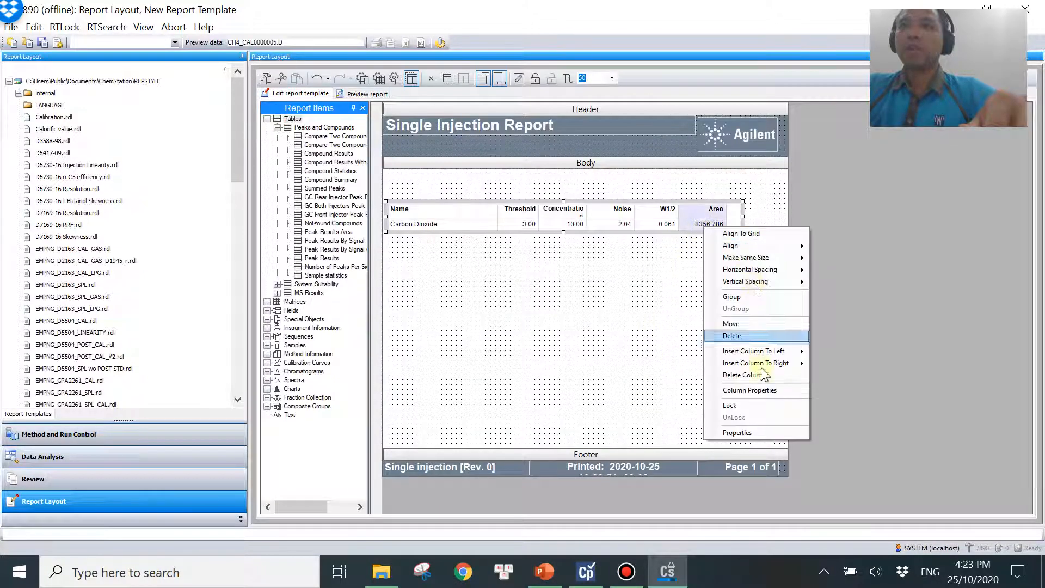
click(748, 433)
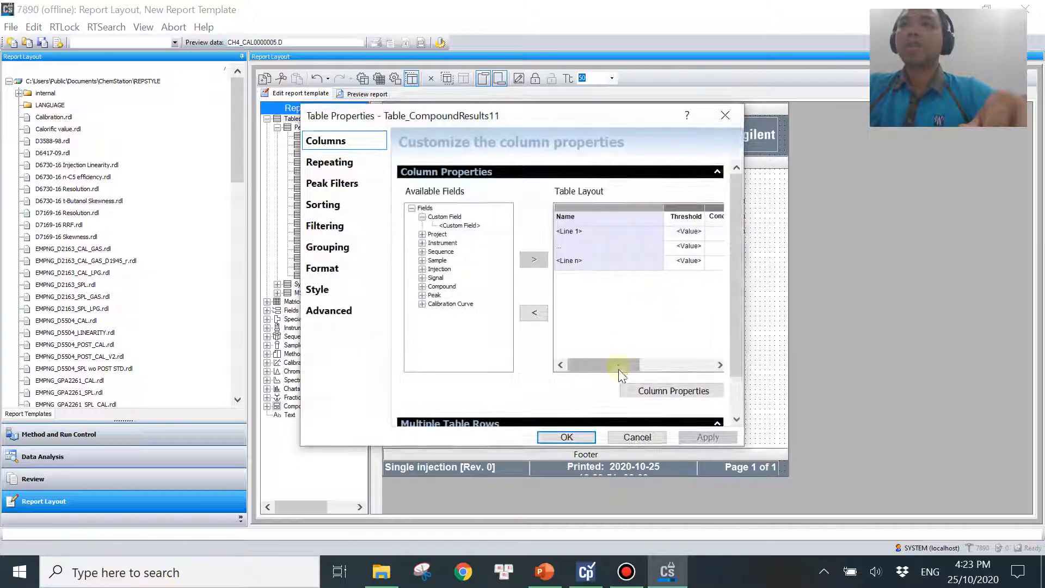
drag(604, 364, 705, 364)
click(680, 244)
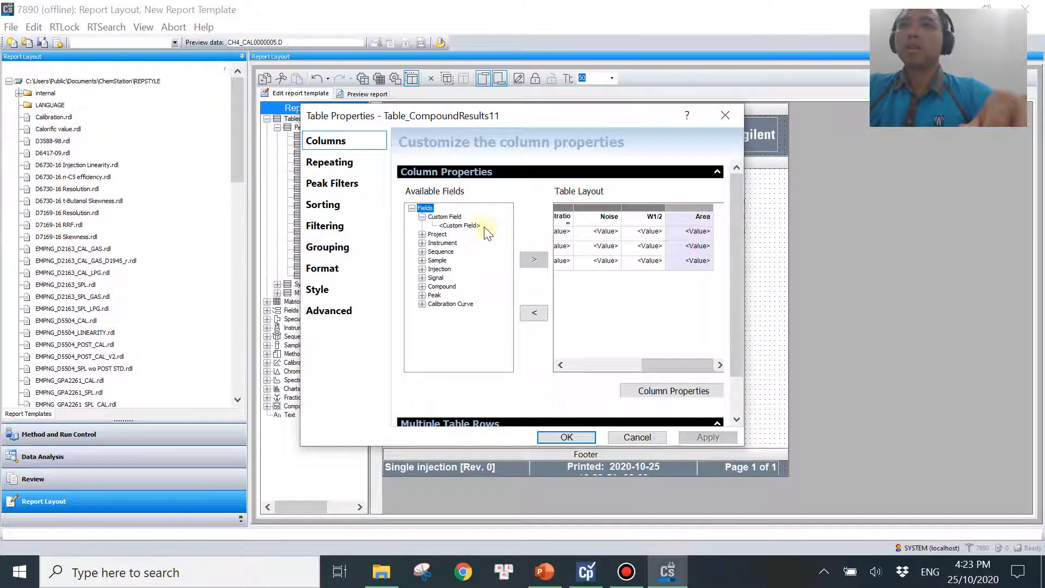
click(468, 225)
click(534, 259)
- Set the header text of the new custom column after Area to LOD
drag(676, 365, 705, 366)
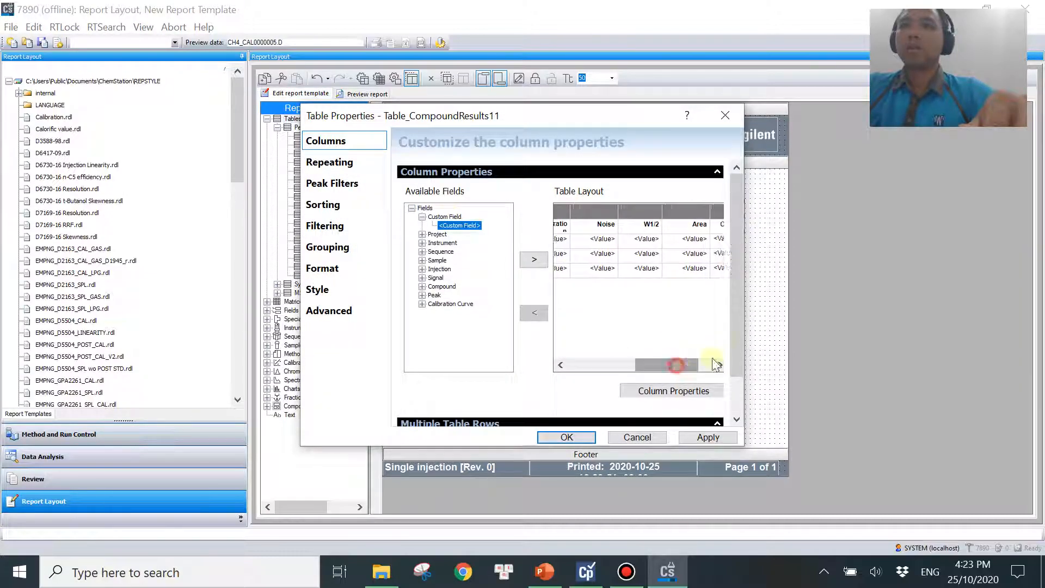
click(686, 245)
click(689, 390)
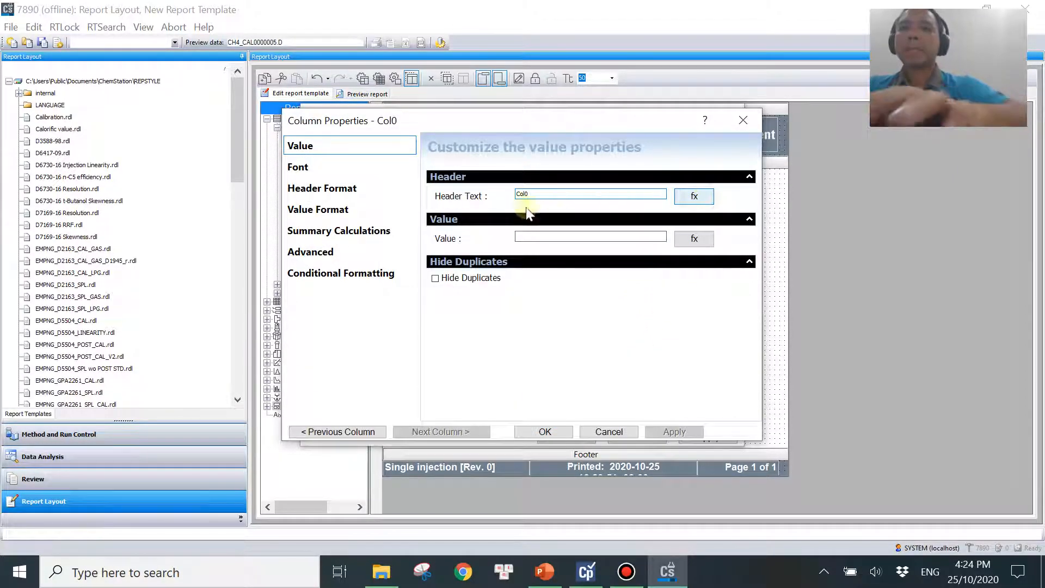
drag(449, 187, 288, 181)
text(LOD)
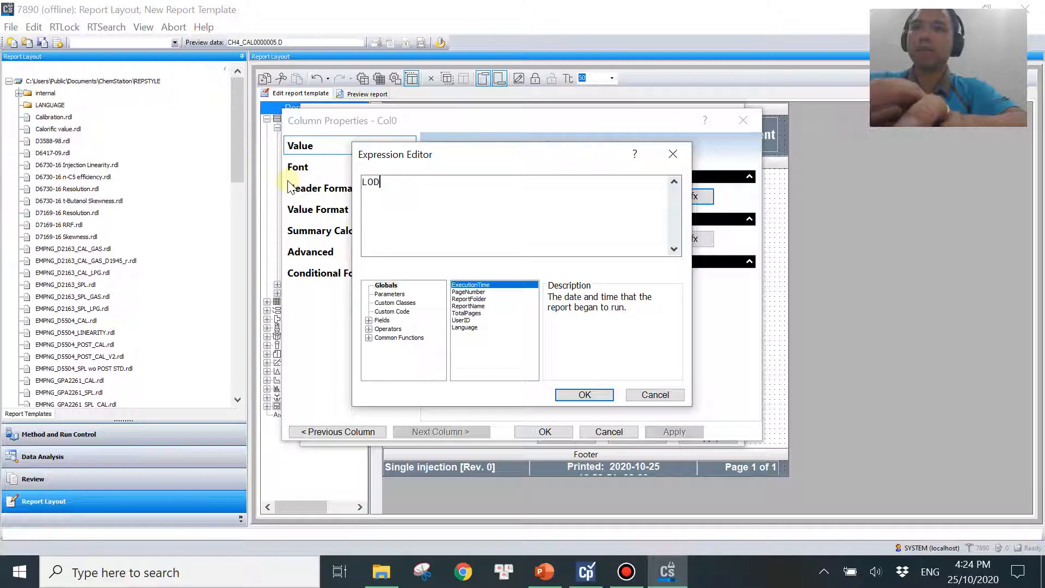
click(583, 394)
- Begin the LOD column's value expression with =3*(compound_amount/peak_area/compound_responsefactor), consulting the LOD formula slide
click(694, 239)
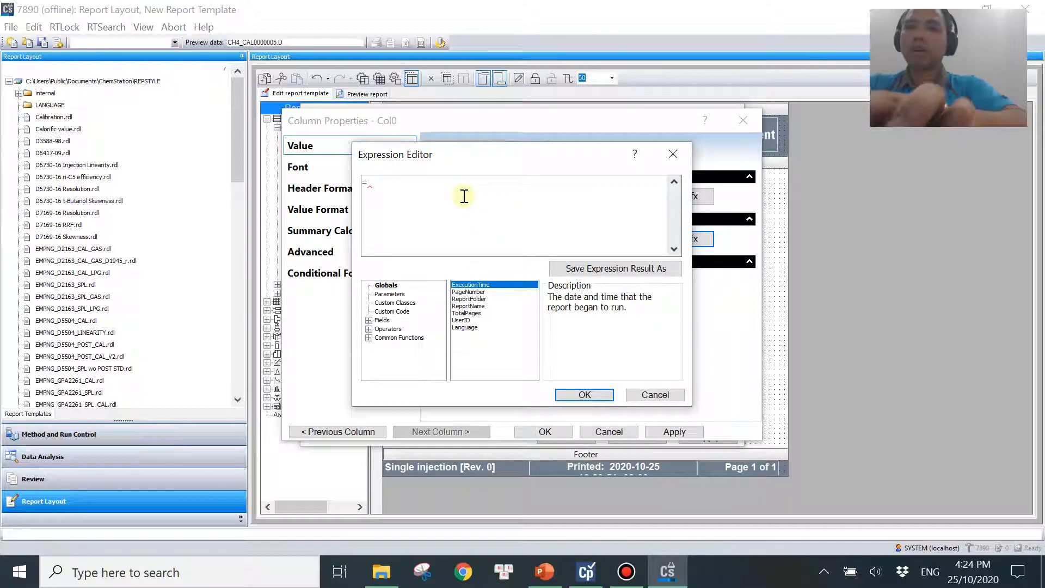
click(544, 571)
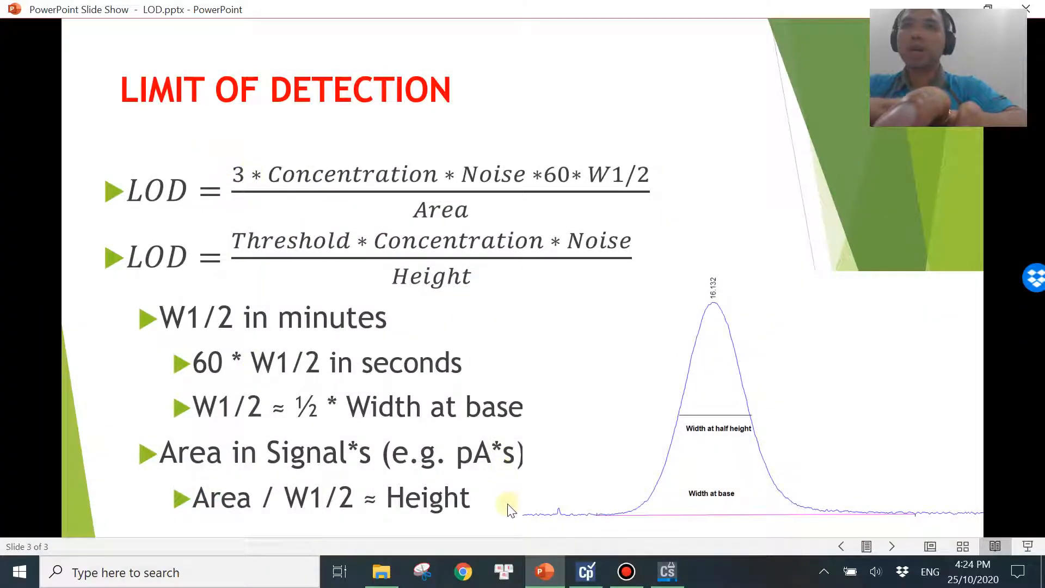
key(alt+Tab)
text(3*)
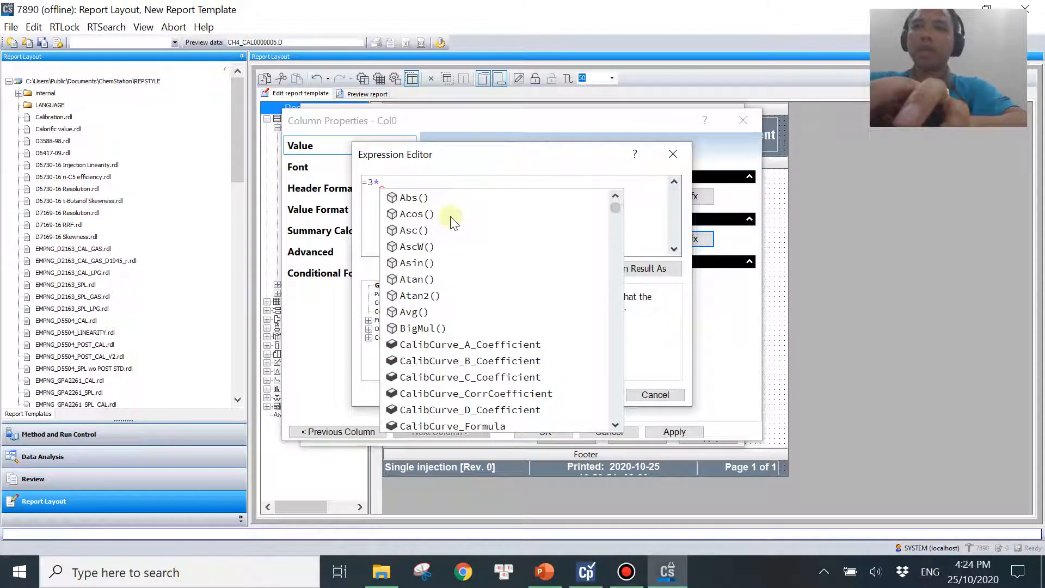
text(()
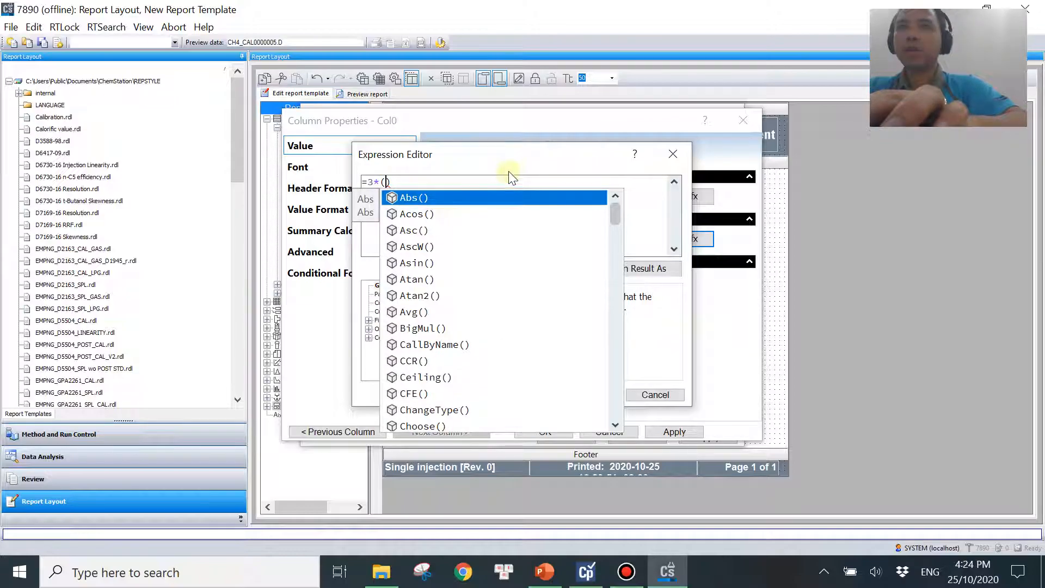
text(comp)
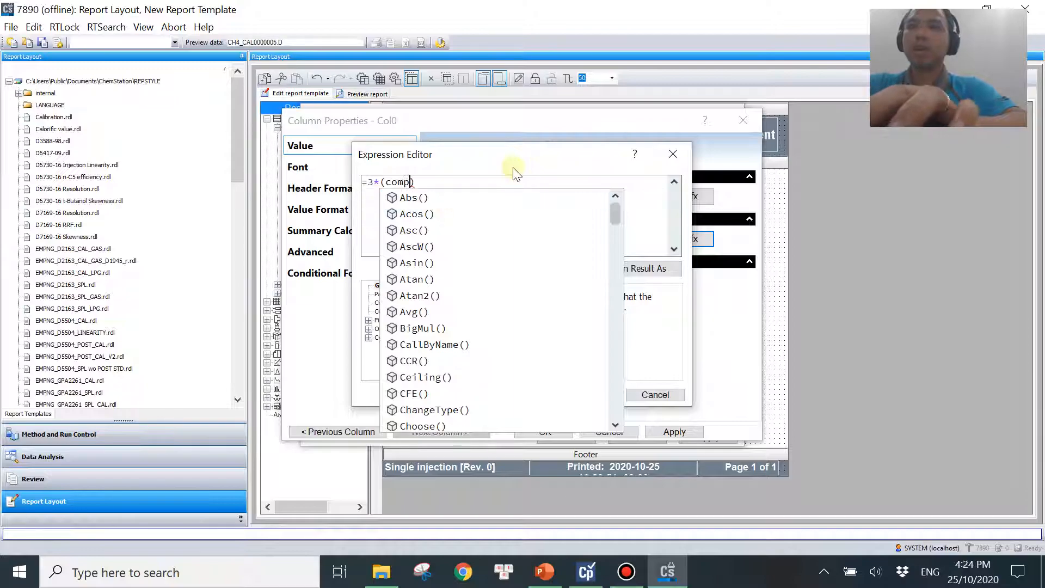
text(ound_amount/peak_)
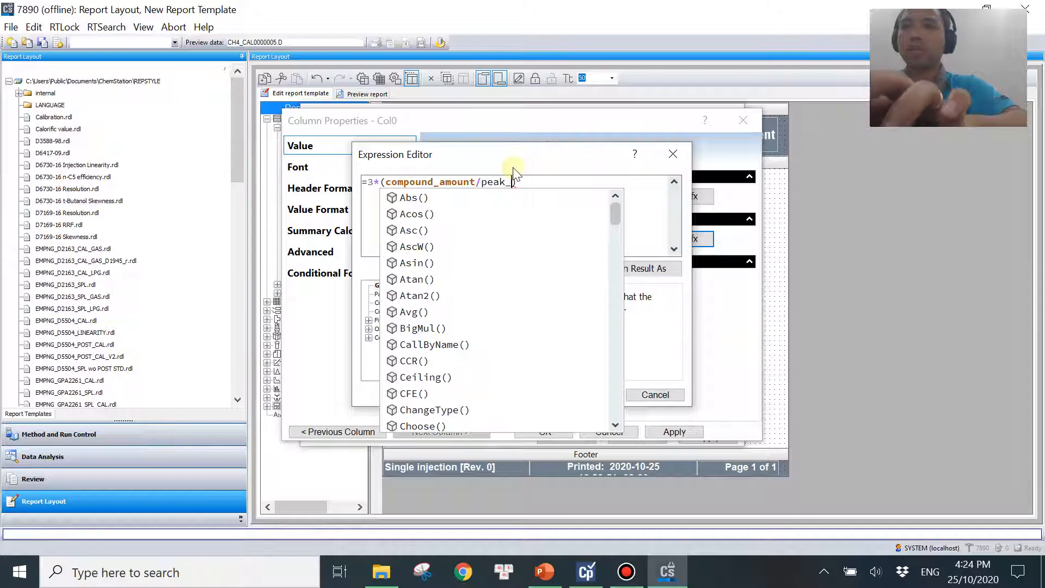
text(area/compound)
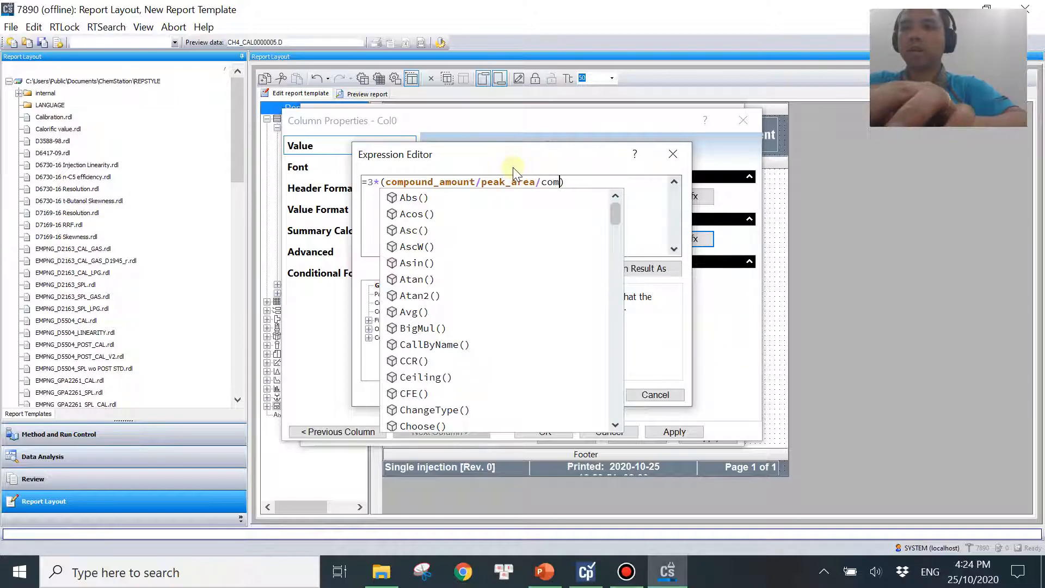
text(_responsef)
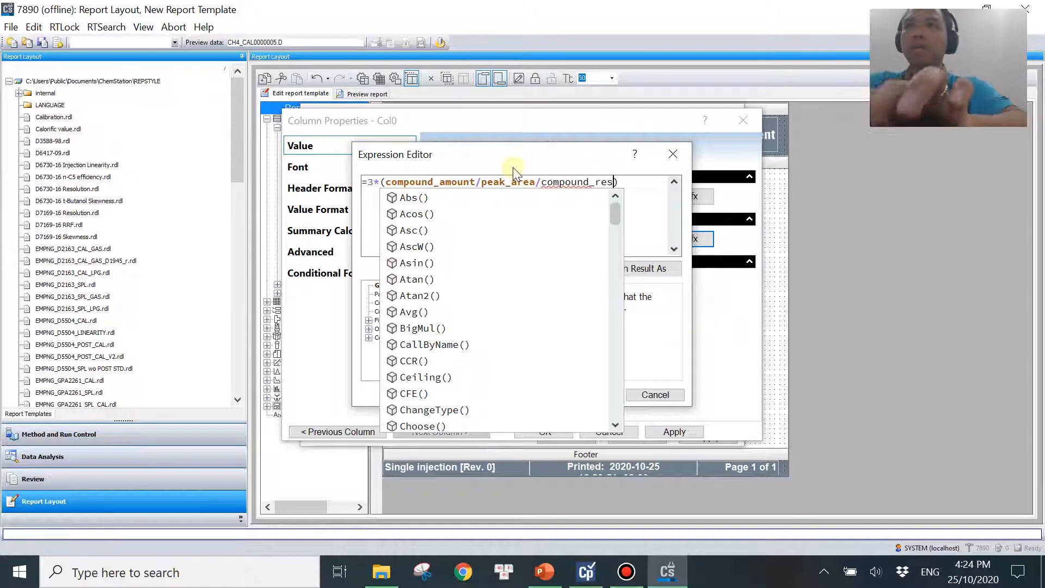
text(actor)
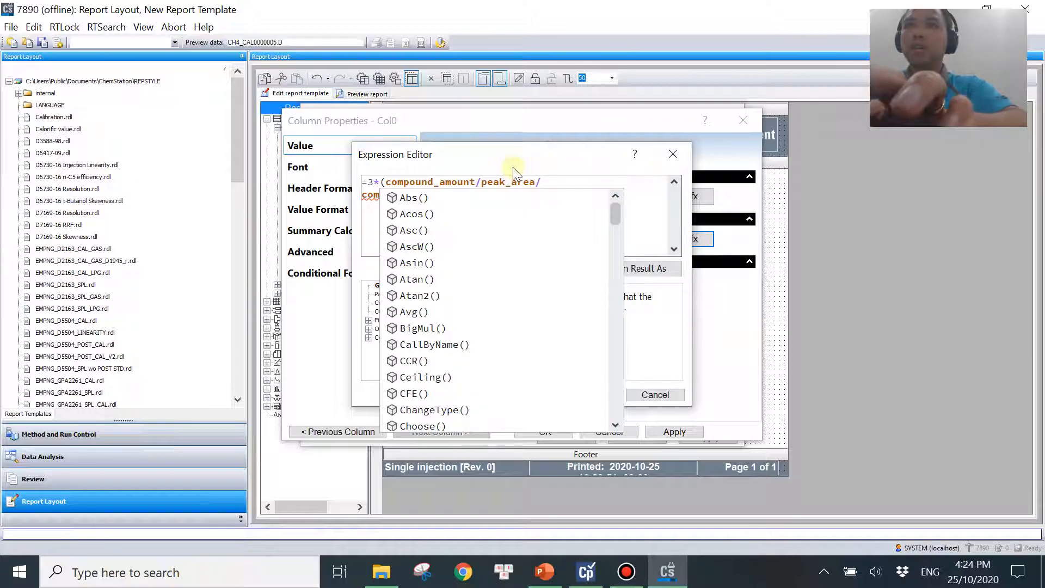
key(Escape)
click(509, 194)
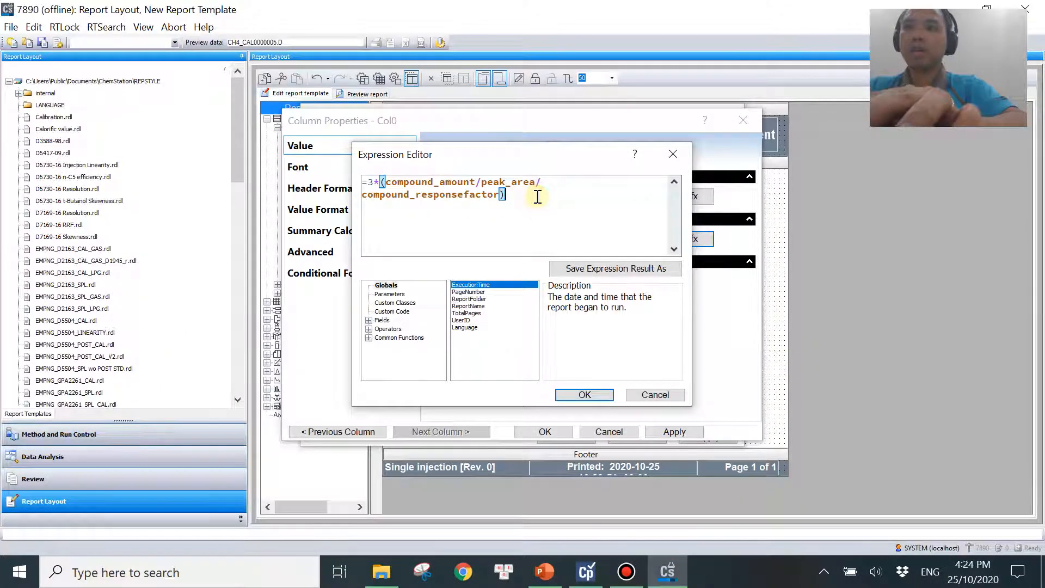
- Append the noise term *(peak_height/(Peak_SignalToNoise_USP/2)) to the LOD expression, inserting the USP signal-to-noise peak field
text(*()
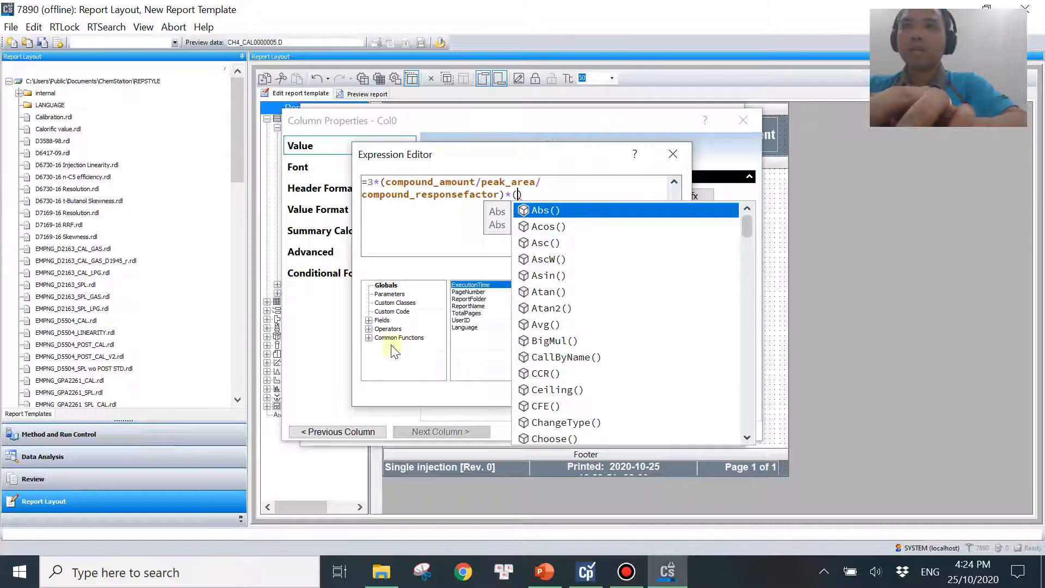
click(369, 320)
click(393, 364)
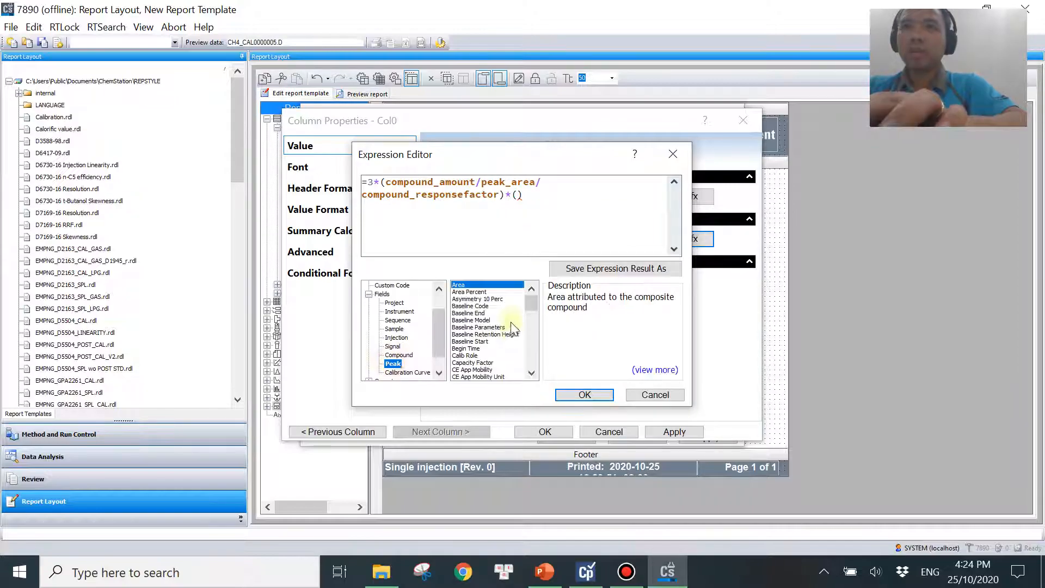
drag(526, 305, 505, 338)
click(490, 327)
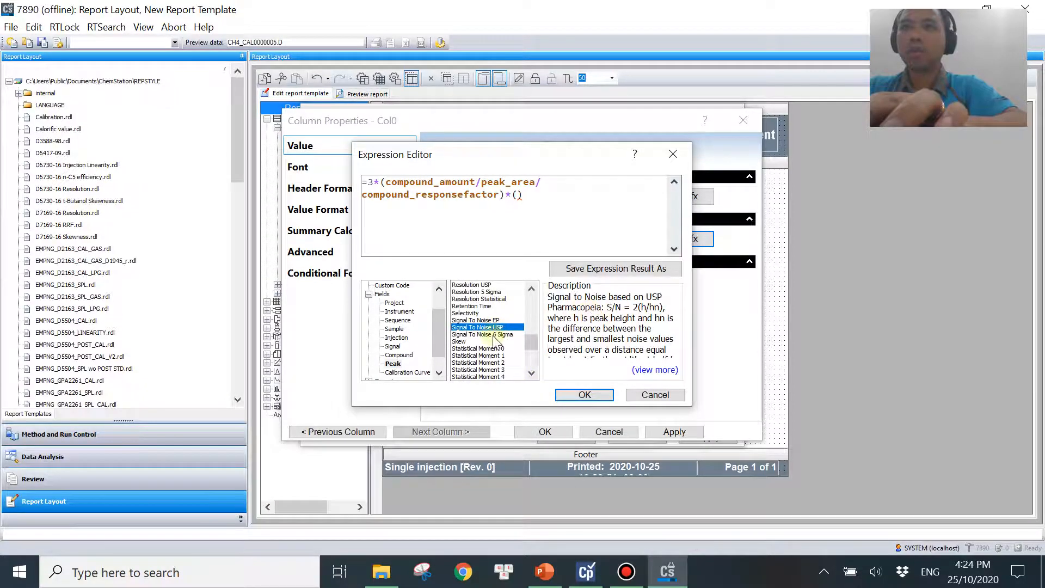
double_click(503, 328)
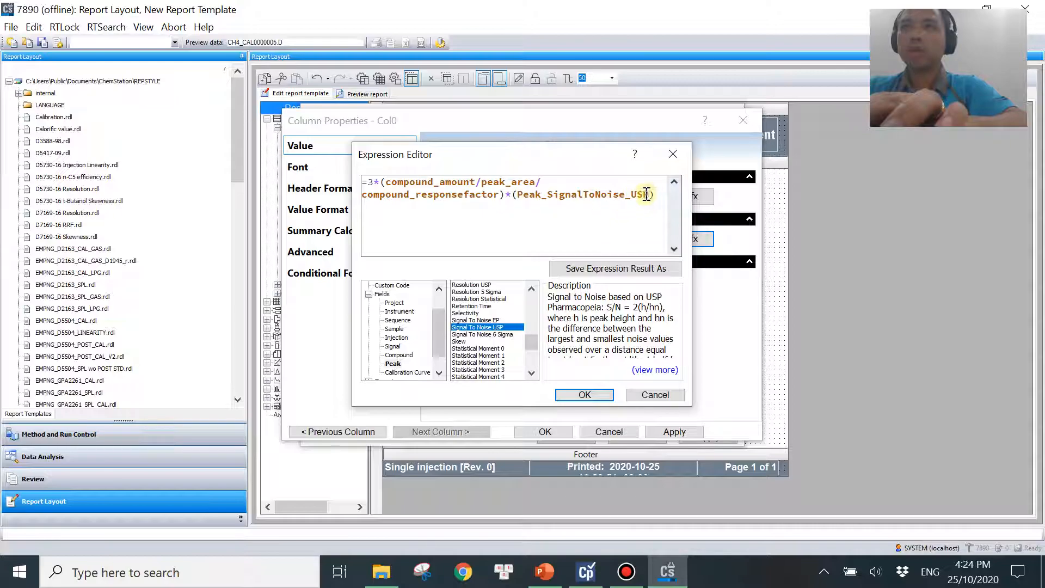
click(517, 195)
text(peak_hei)
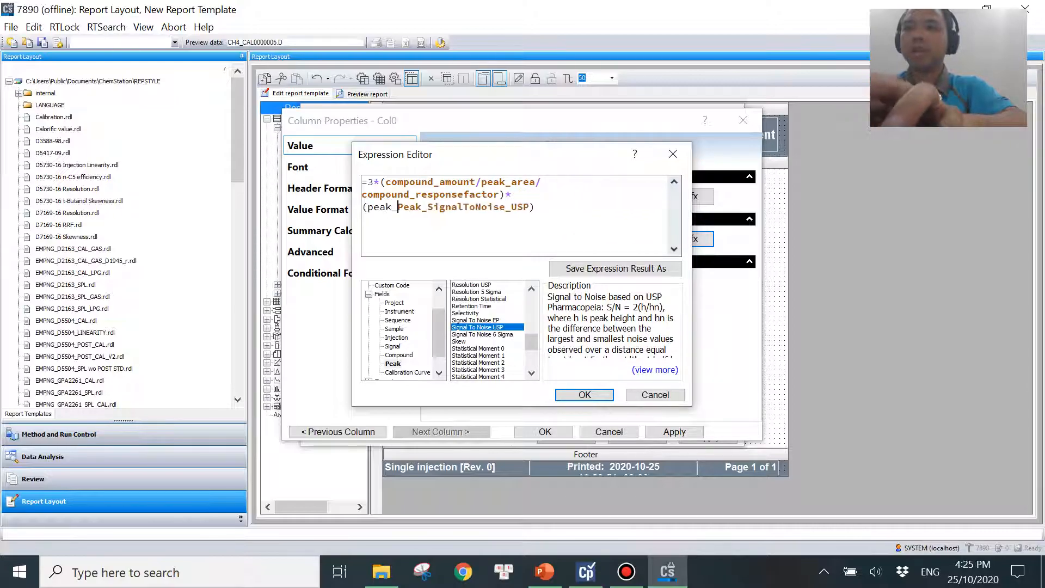
text(ght/)
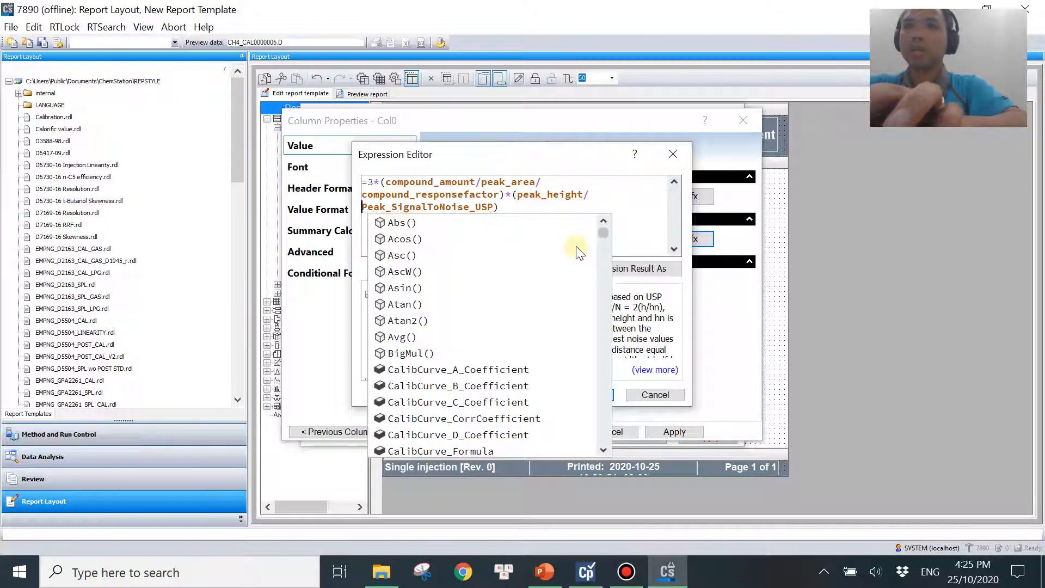
text(()
key(Escape)
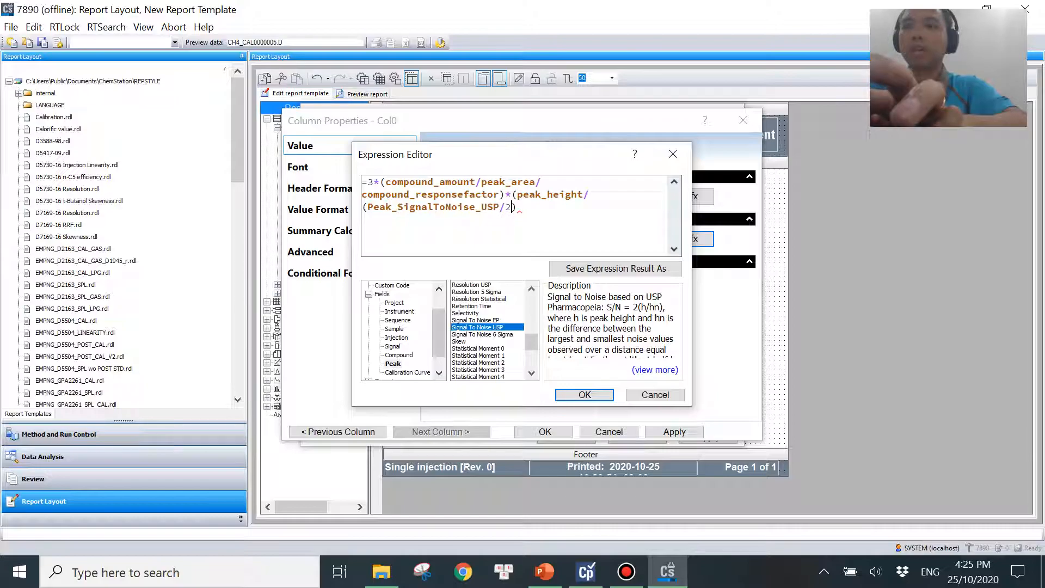
key(End)
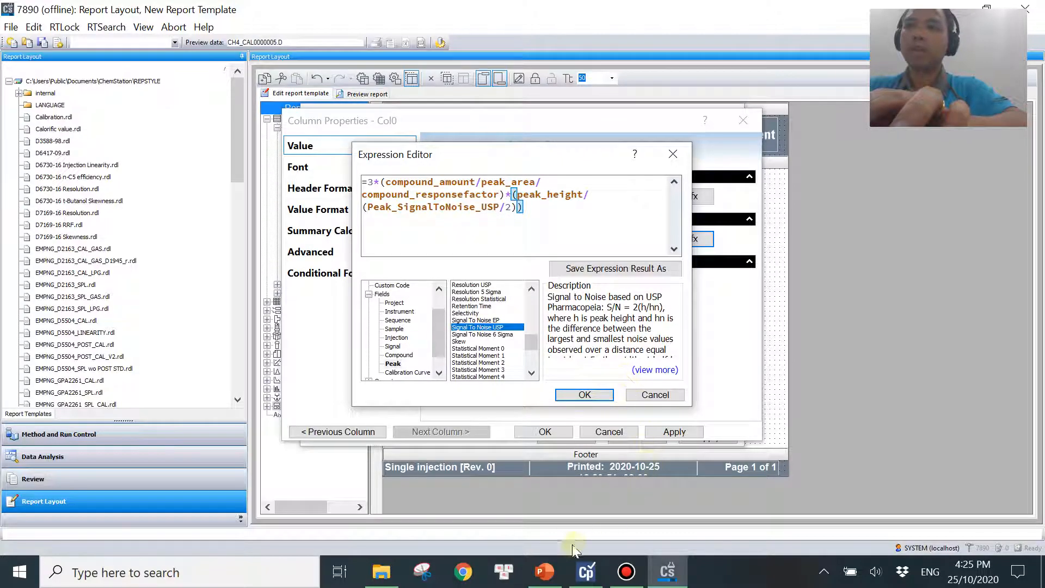
- Complete the LOD expression with *60*Peak_Width_50Perc/peak_area according to the formula slide and accept it
click(560, 569)
click(559, 569)
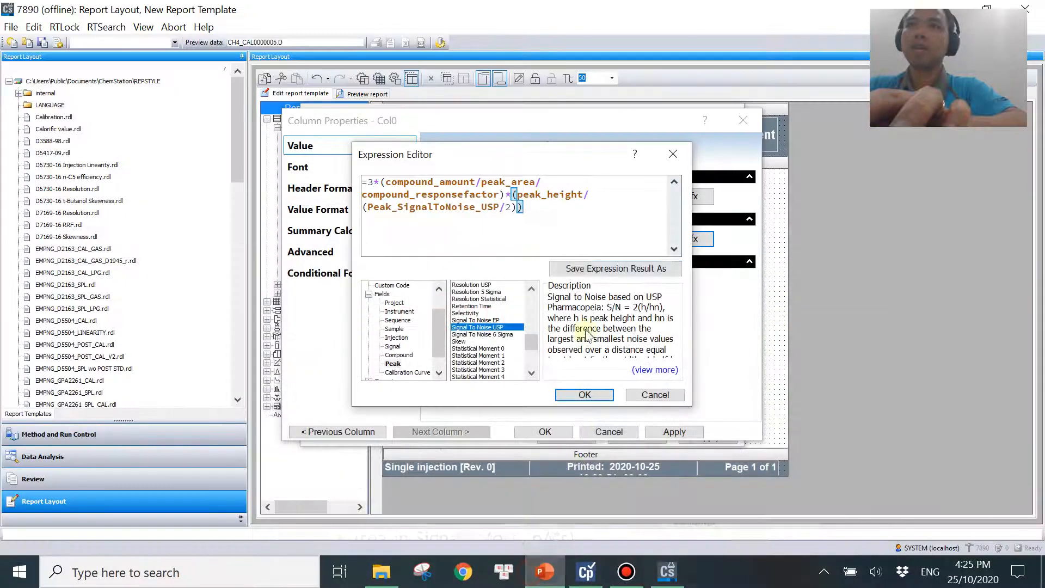
text(*)
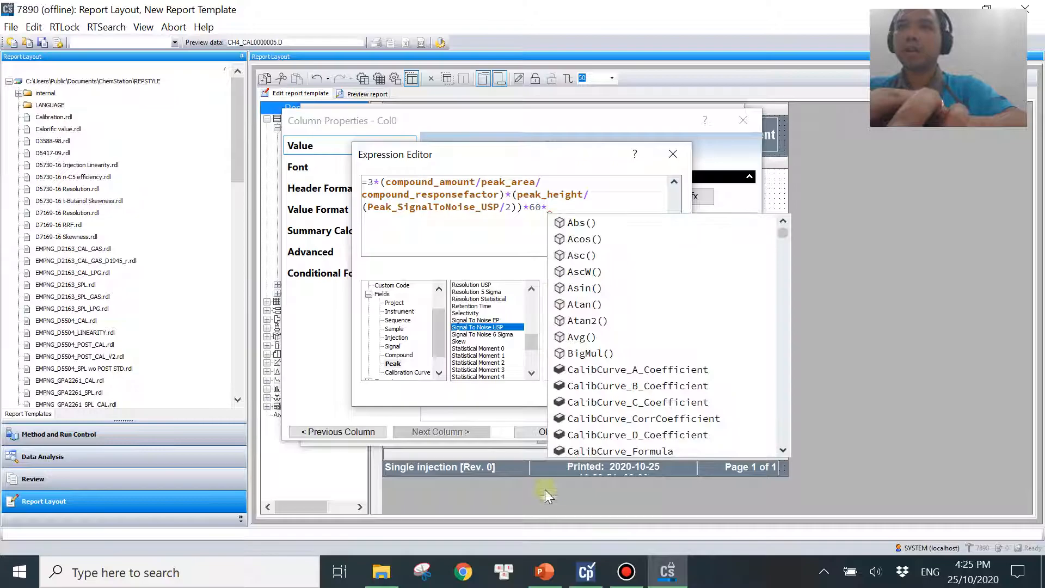
click(544, 570)
click(544, 571)
scroll(468, 348, down, 5)
double_click(470, 349)
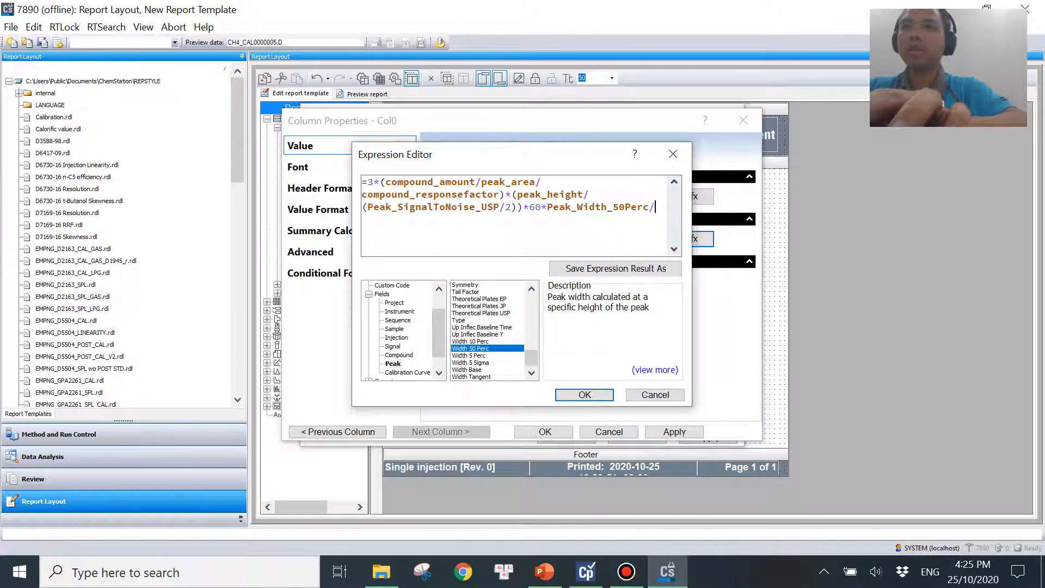
text(/)
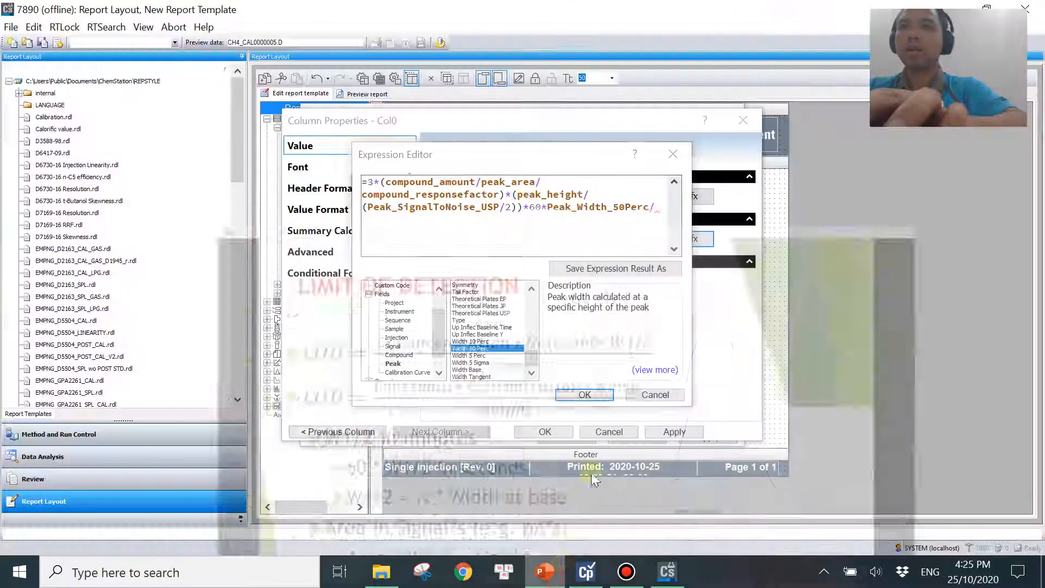
text(peak_area)
key(ctrl+space)
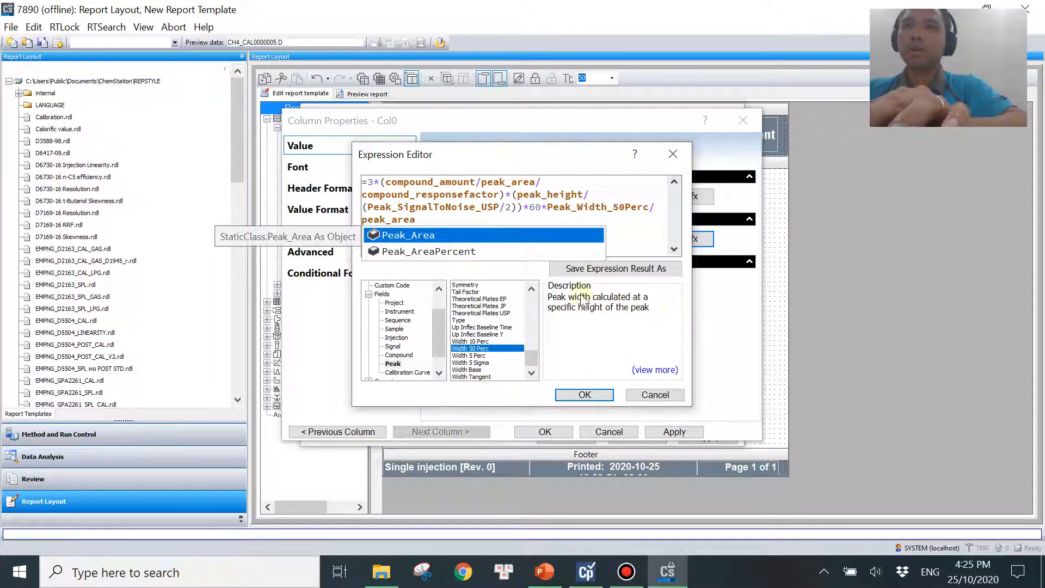
click(582, 396)
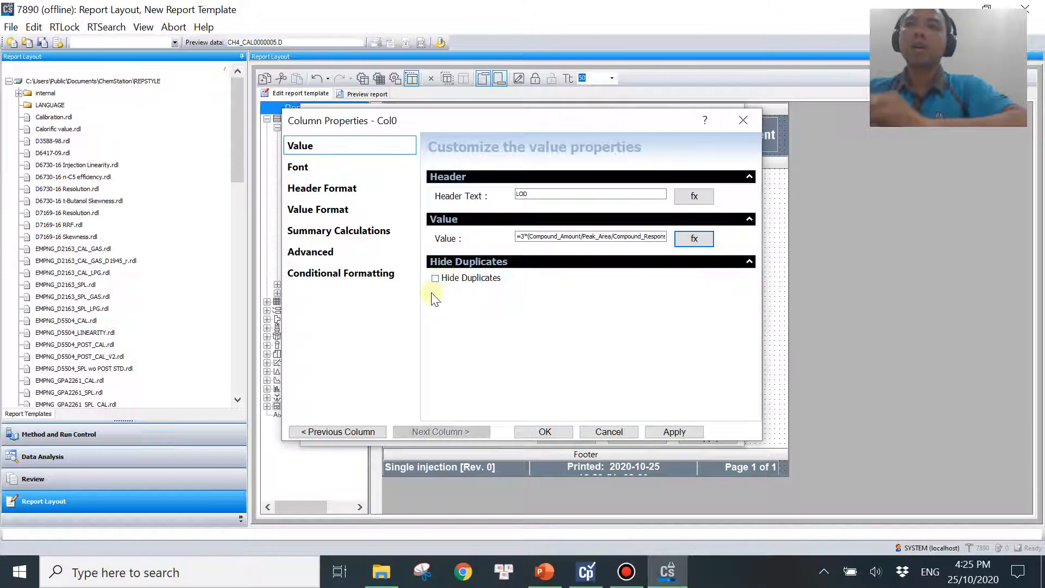
- Format the LOD, Area, W1/2 and Noise column values with three decimal places and accept the column and table properties
click(315, 209)
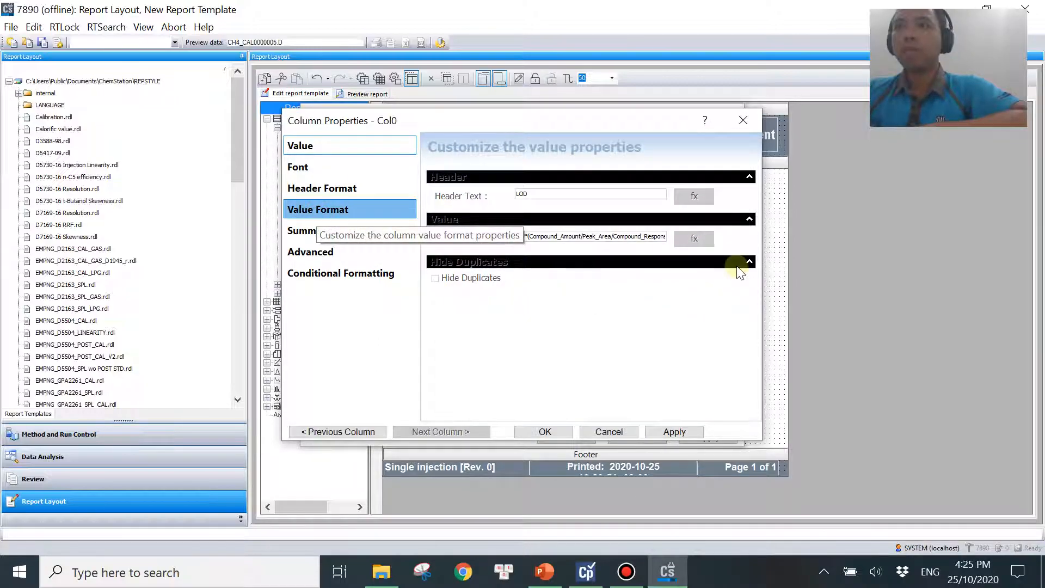
scroll(753, 237, down, 2)
click(697, 346)
click(340, 432)
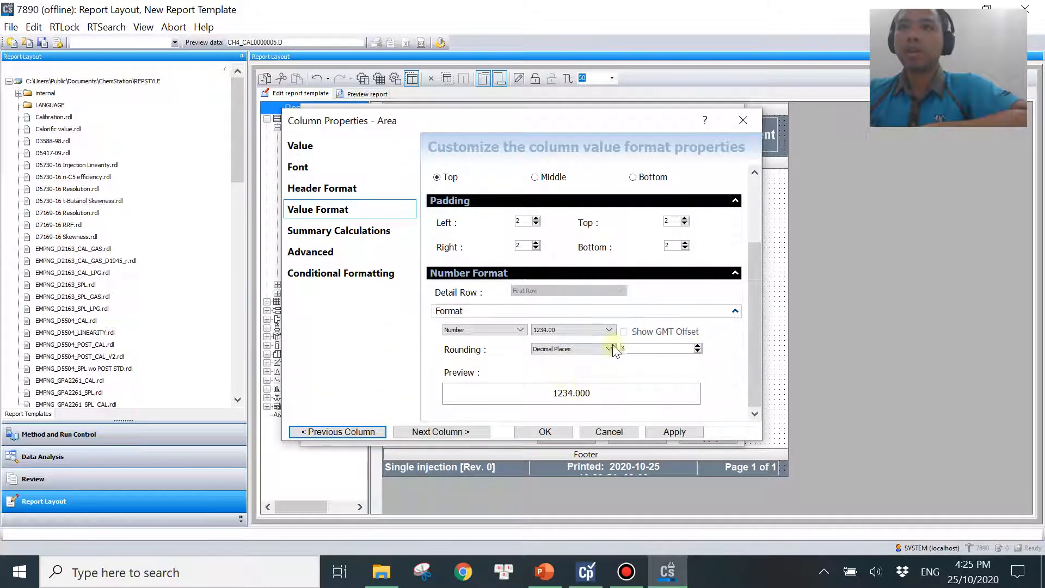
click(331, 432)
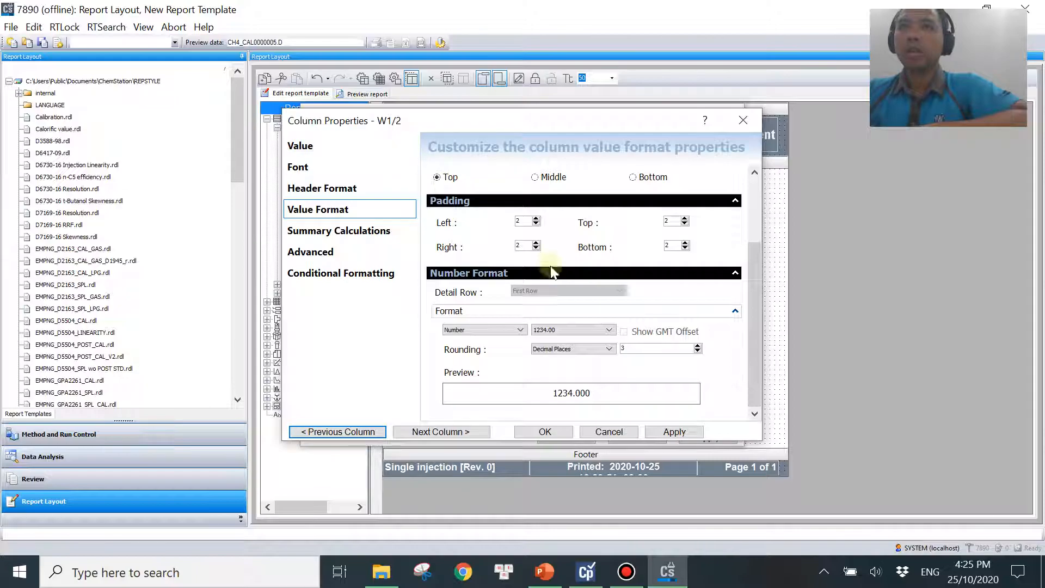
click(348, 431)
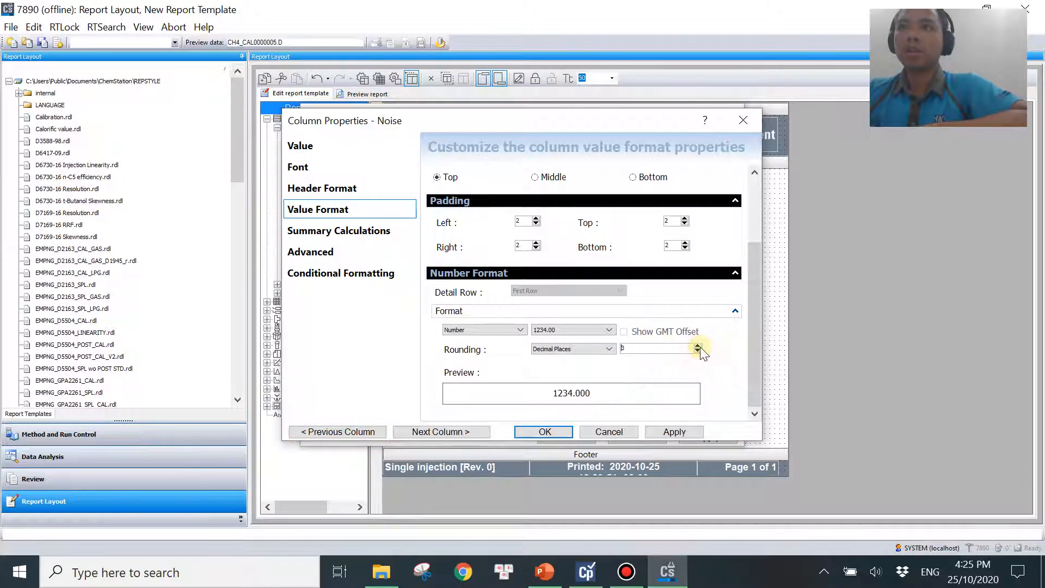
click(333, 433)
click(550, 433)
click(562, 439)
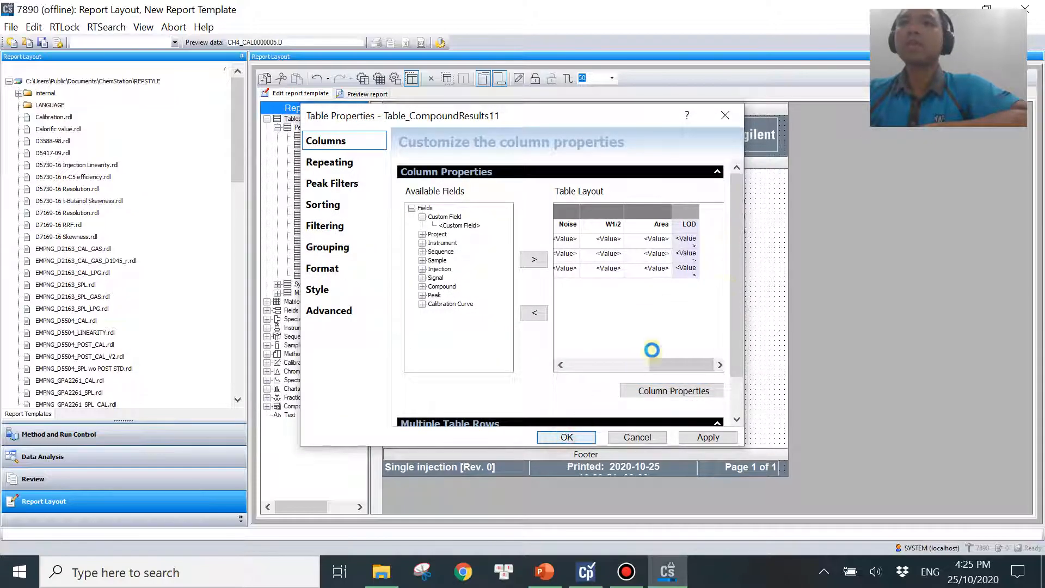
- Preview the report and compare its threshold, concentration, noise, W1/2, area and LOD columns with the LOD formula slide
click(362, 96)
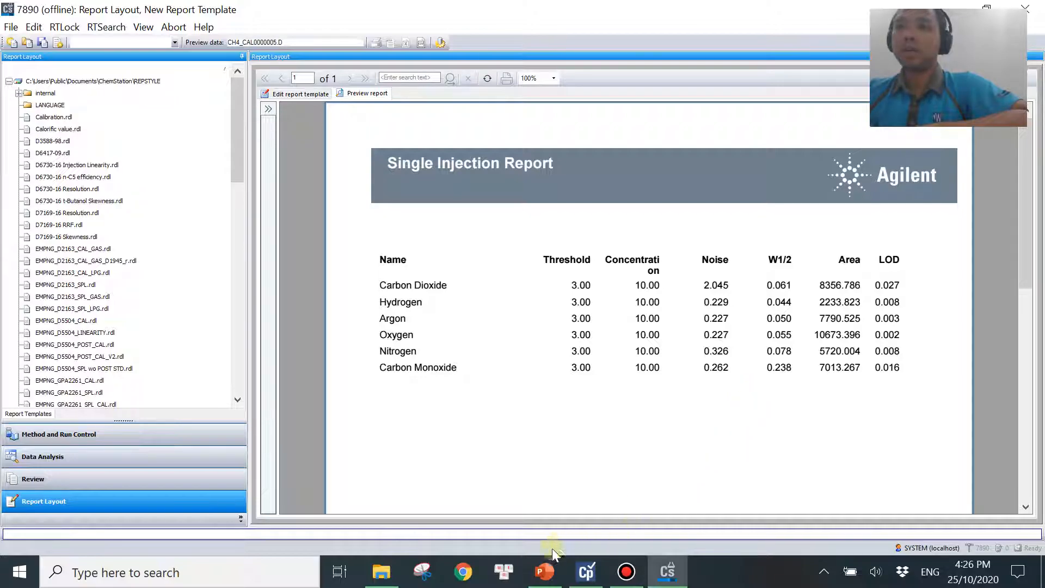
click(565, 574)
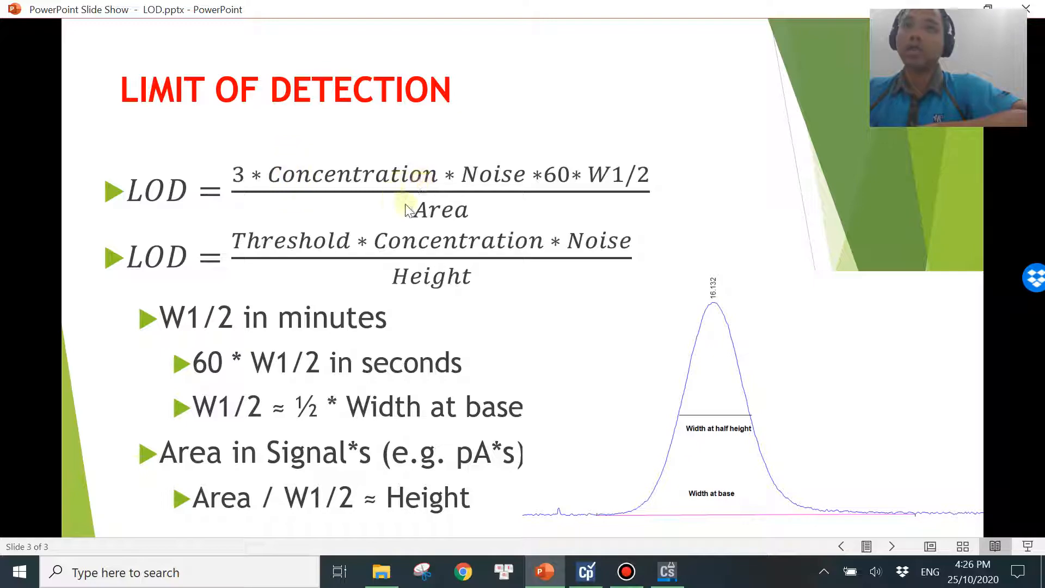
click(667, 571)
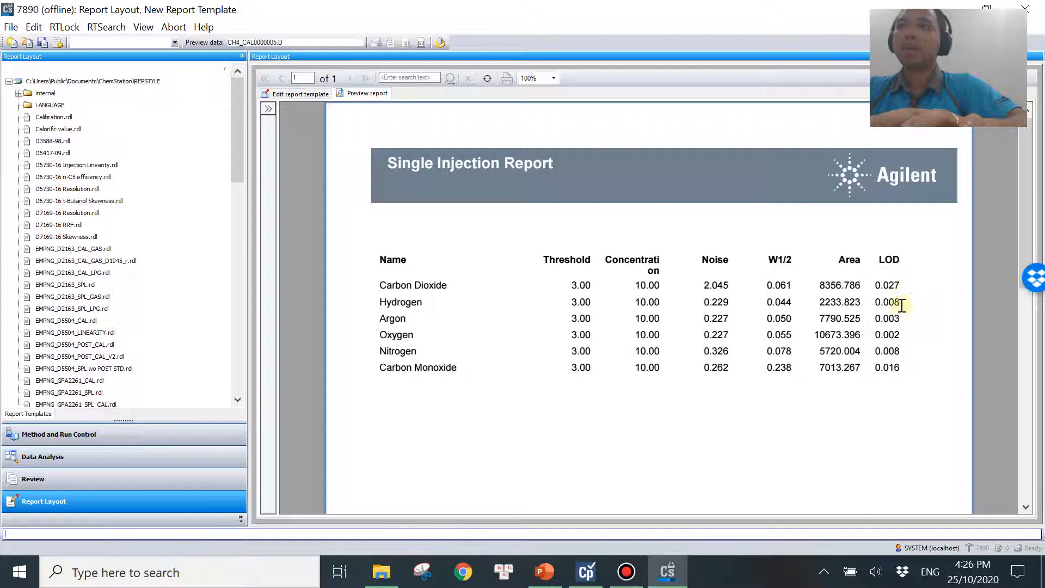
- Return to editing the template, narrow the table's Name column and widen the Concentration column so its header fits on one line
click(299, 96)
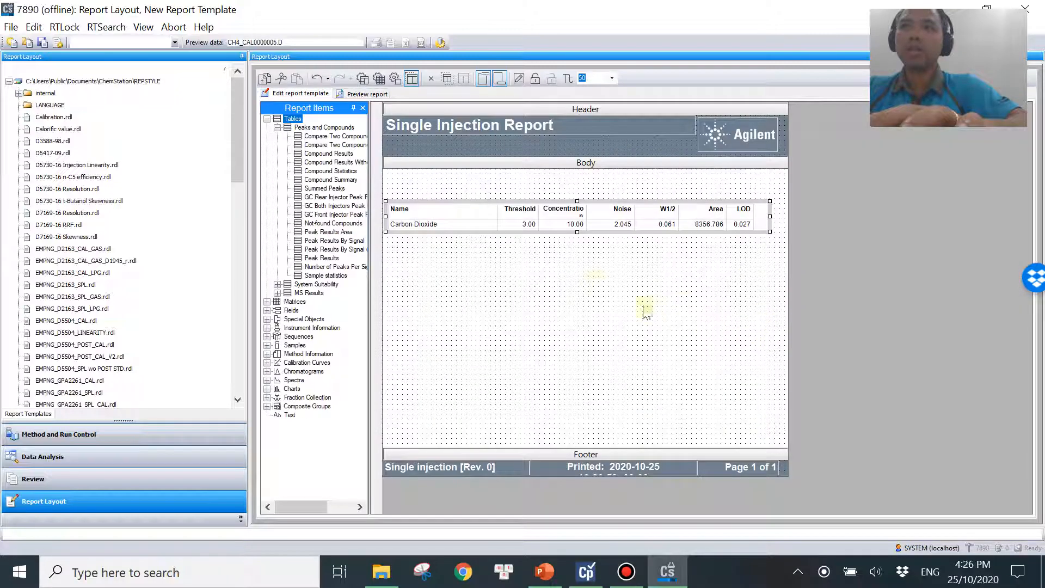
drag(497, 209, 472, 209)
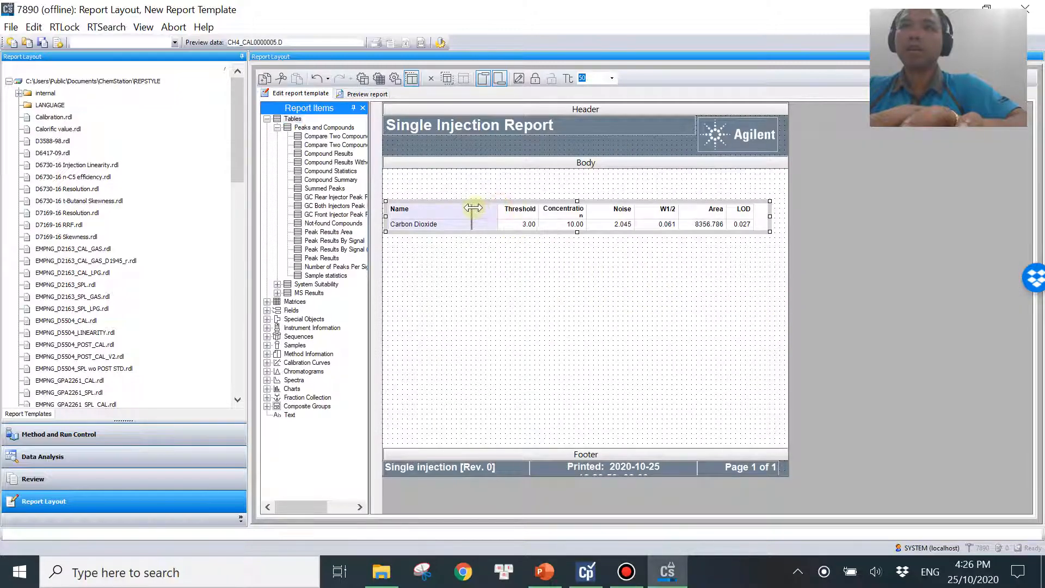
drag(562, 208, 573, 209)
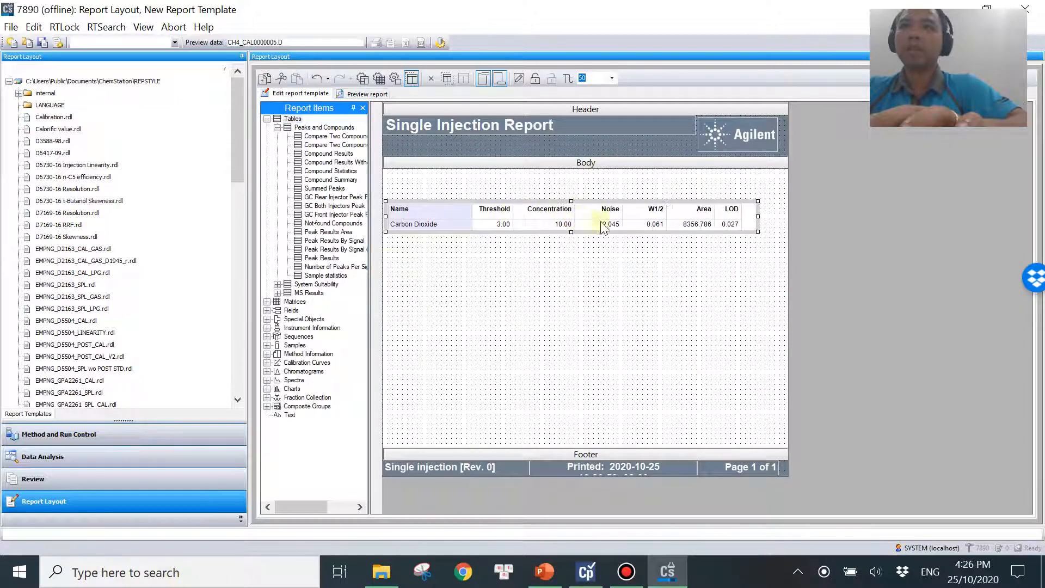
- Save the report template as LOD Area.rdl in the RepStyle folder
click(11, 27)
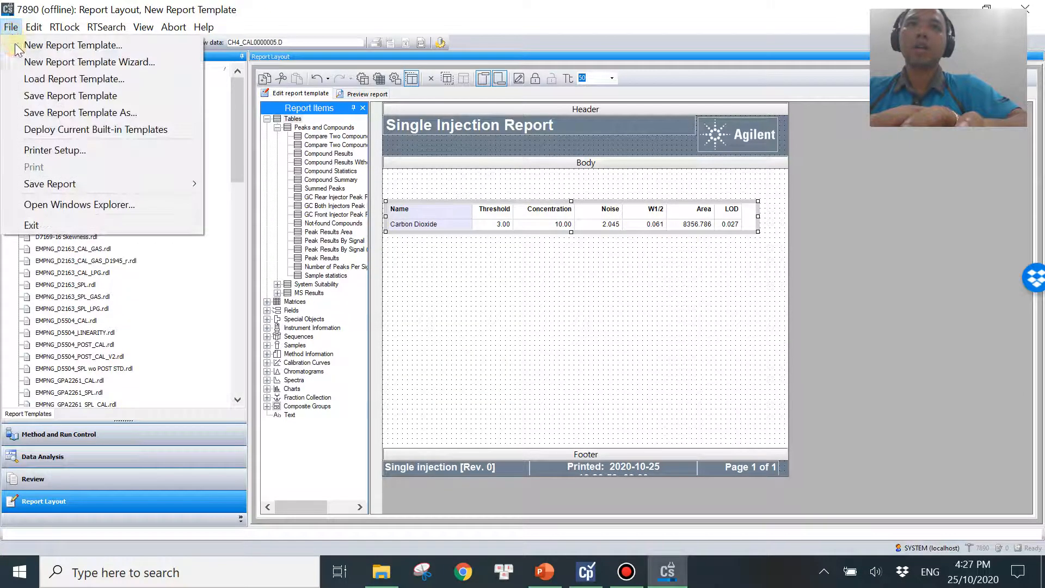
click(106, 111)
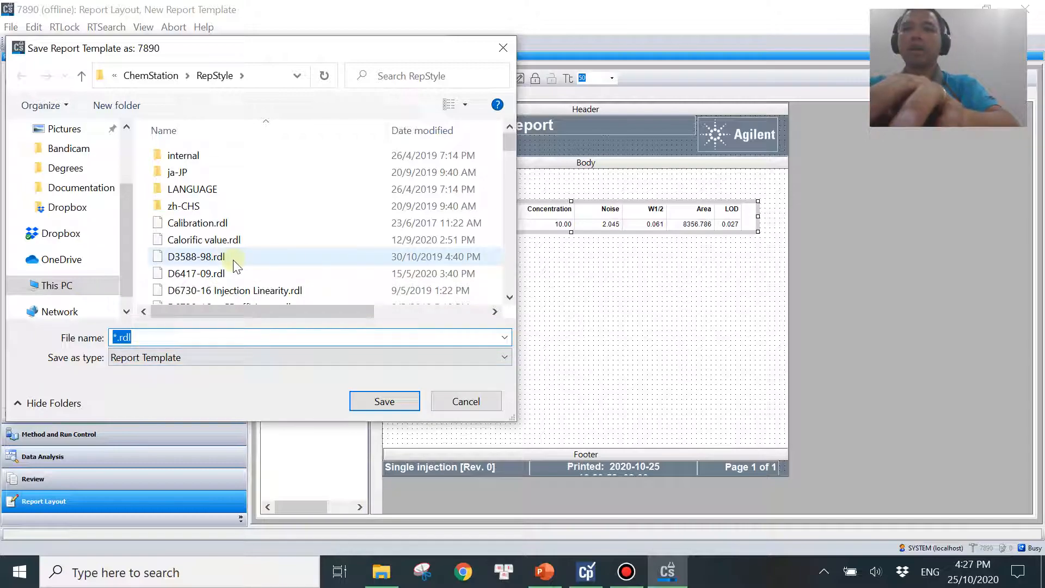
text(LOD area)
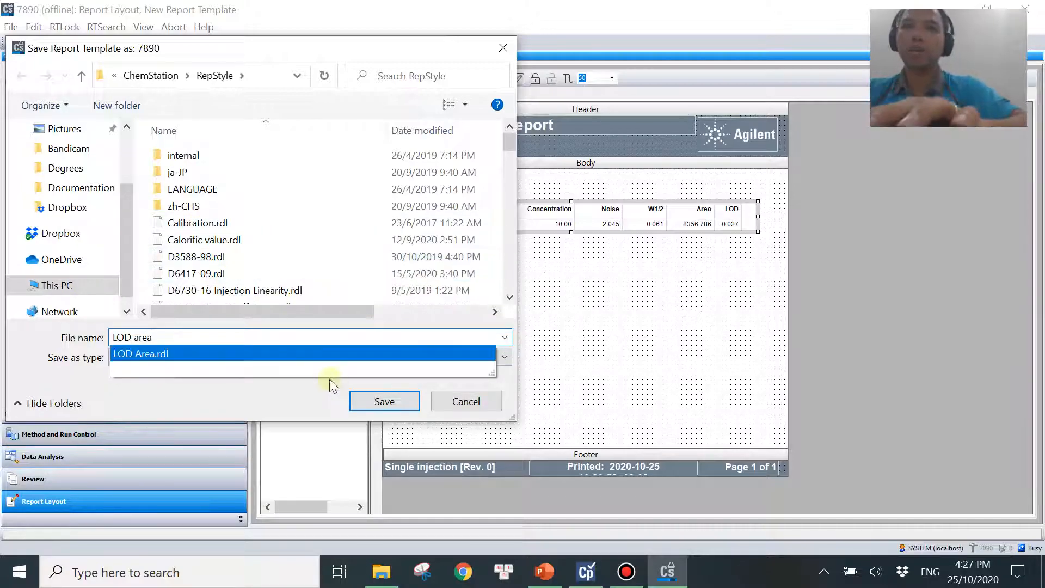
click(201, 353)
click(384, 401)
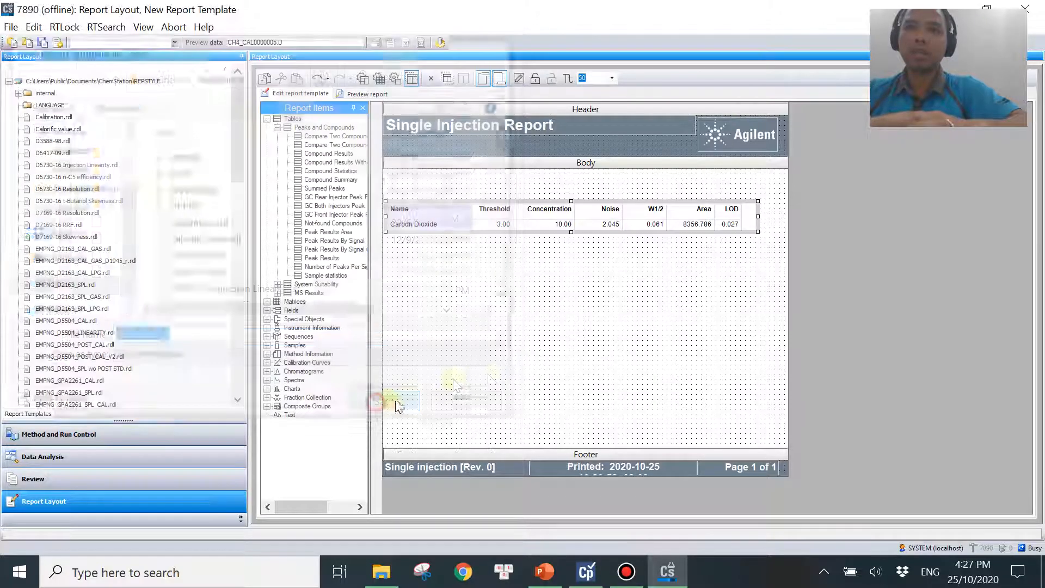
- In Data Analysis, specify Intelligent Reporting for the method and assign the LOD Area report template
click(163, 456)
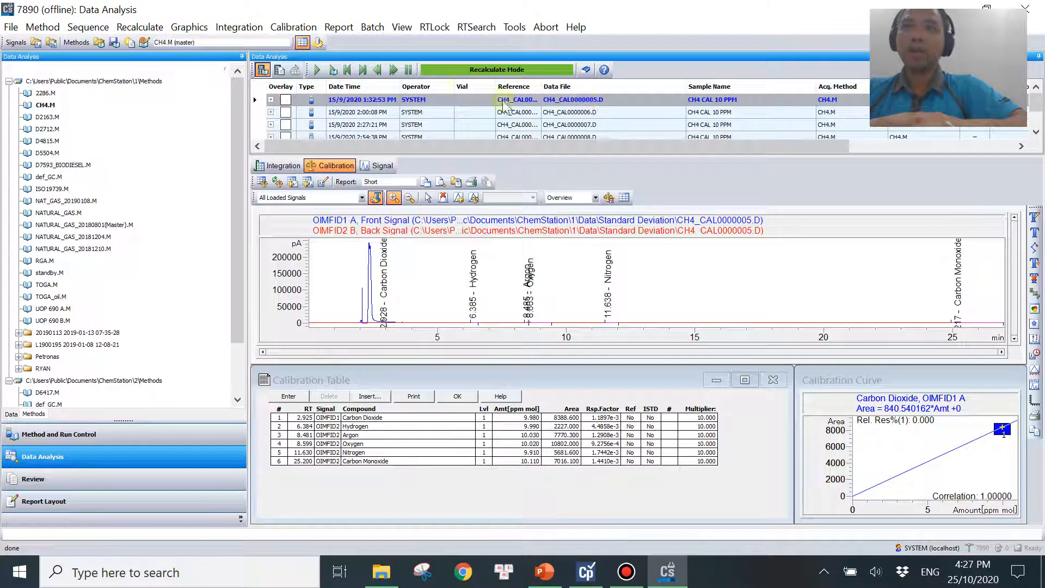
click(337, 28)
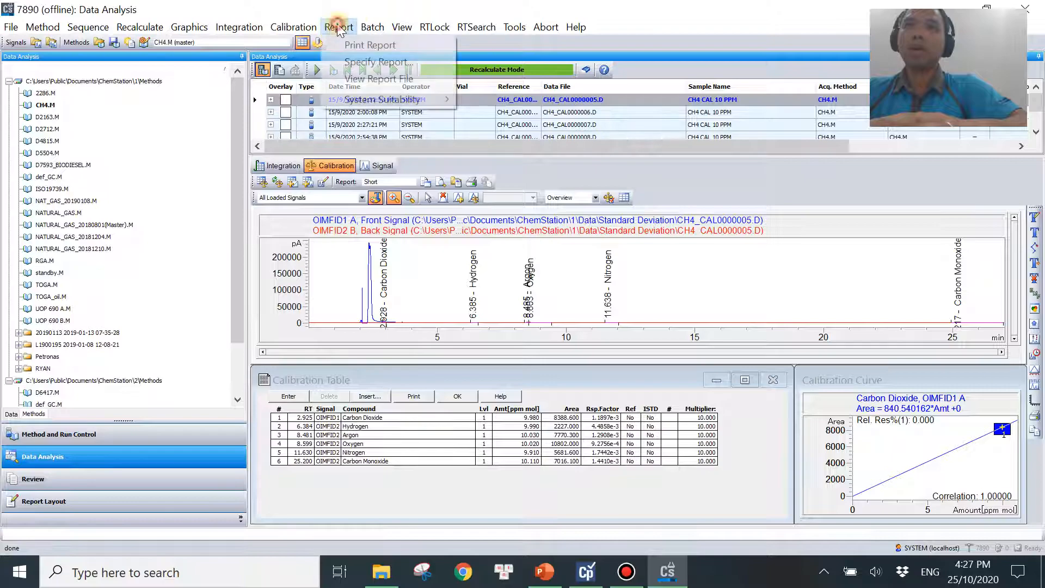
click(359, 63)
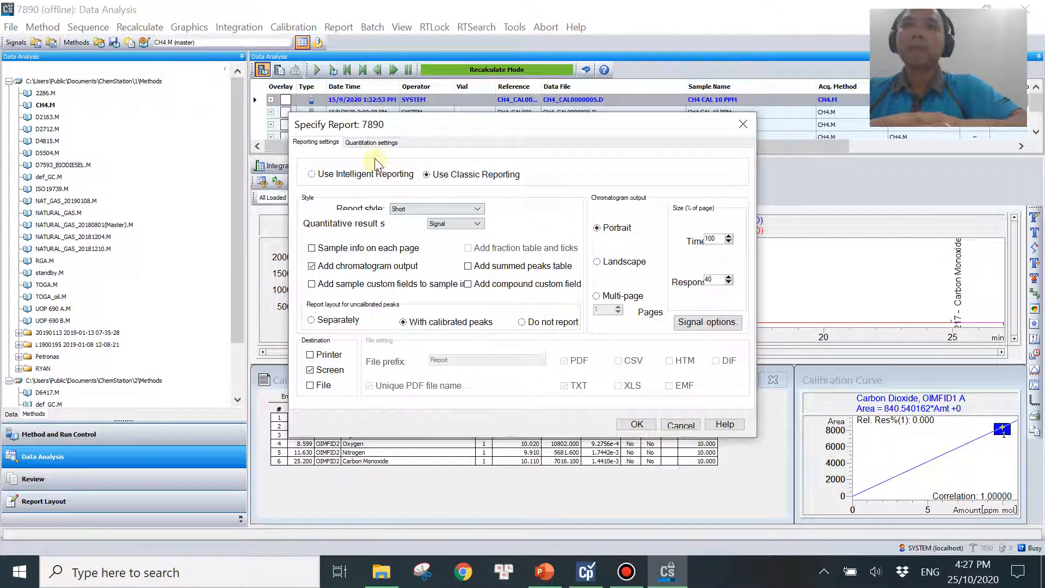
click(343, 174)
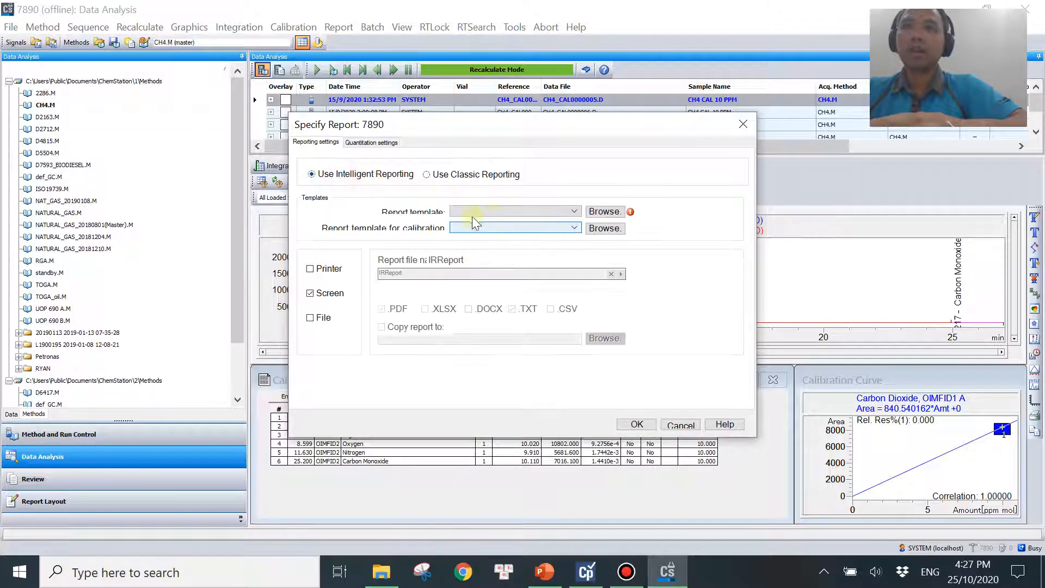
click(604, 212)
drag(705, 182, 703, 333)
click(382, 199)
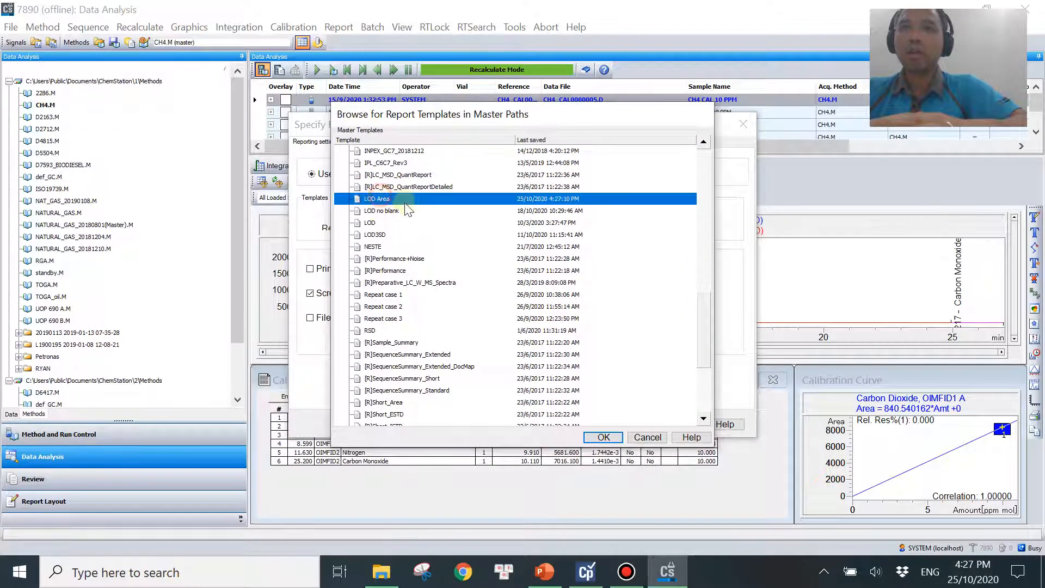
click(602, 437)
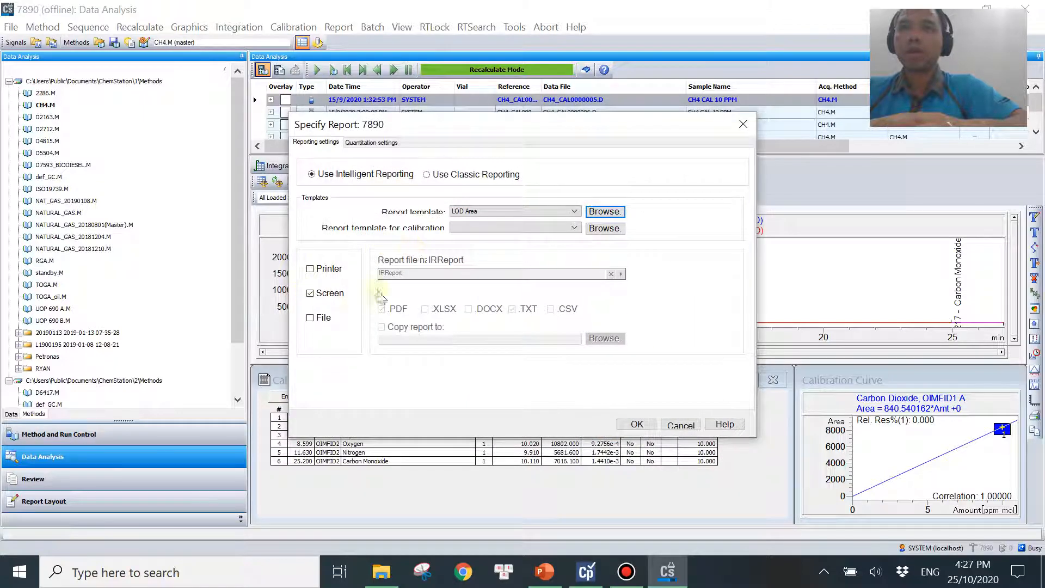
- Check the quantitation settings of the report specification, keep the ESTD calculation, and accept the specification
click(370, 142)
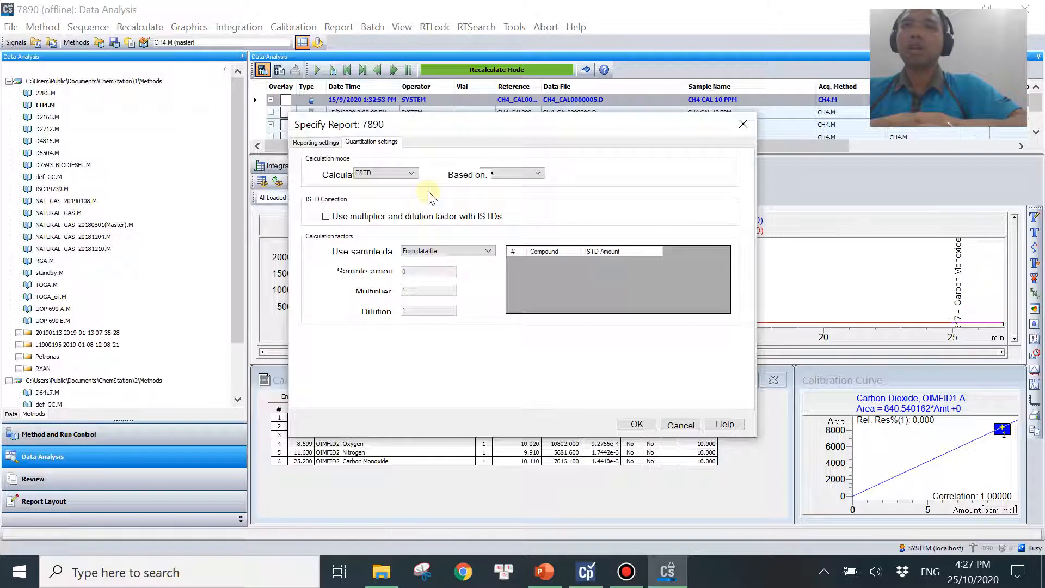
drag(644, 123, 448, 77)
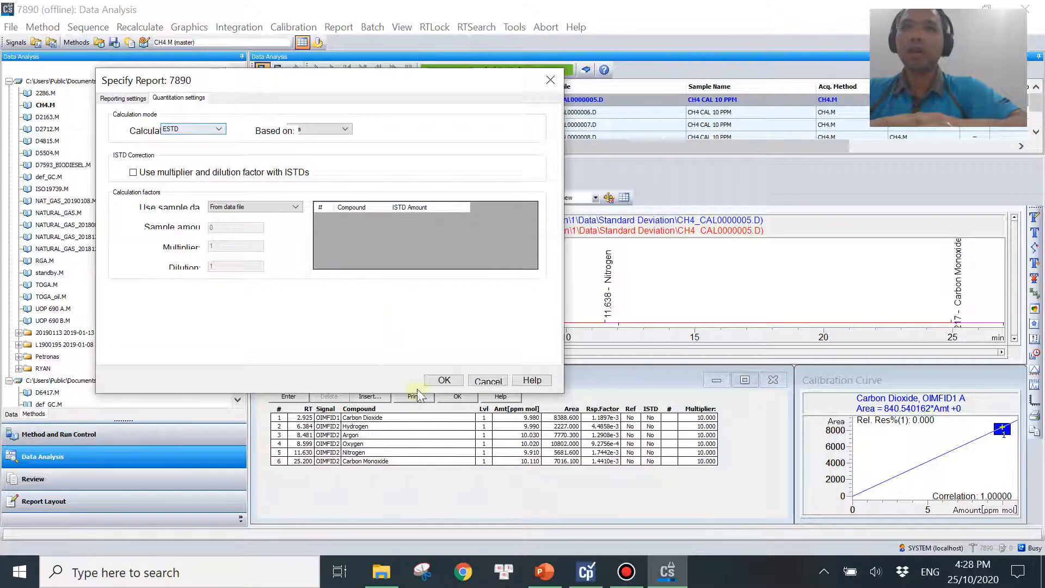
click(444, 380)
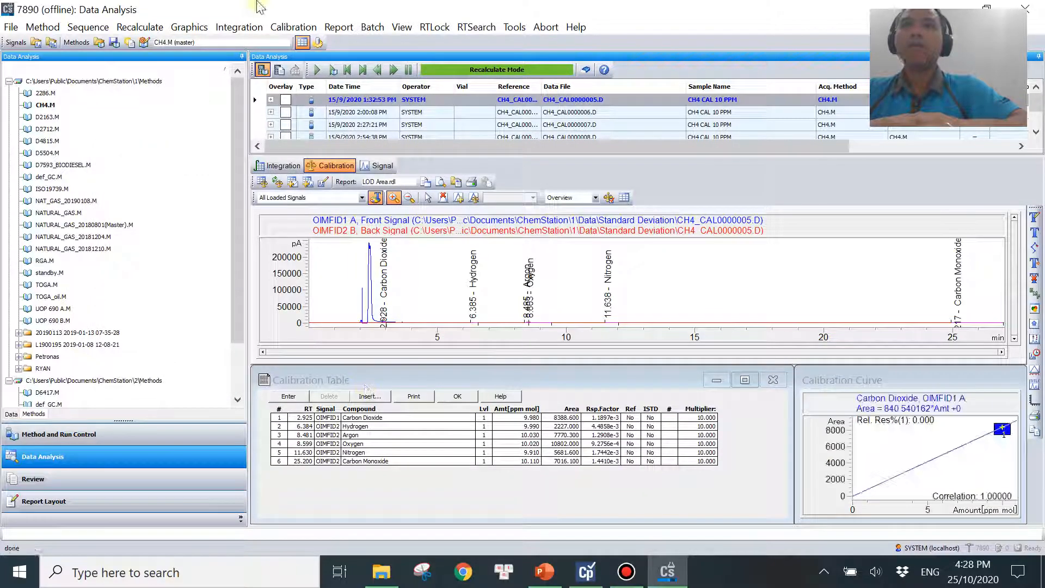
- Print the LOD Area report for run CH4_CAL0000005.D to the screen, view it enlarged and close it
click(338, 27)
click(350, 43)
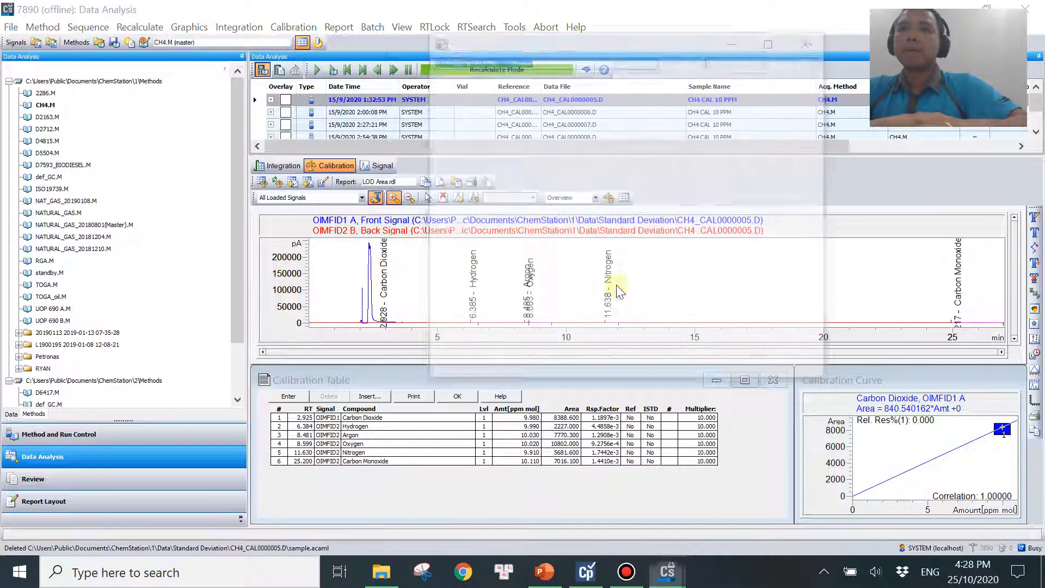
click(772, 40)
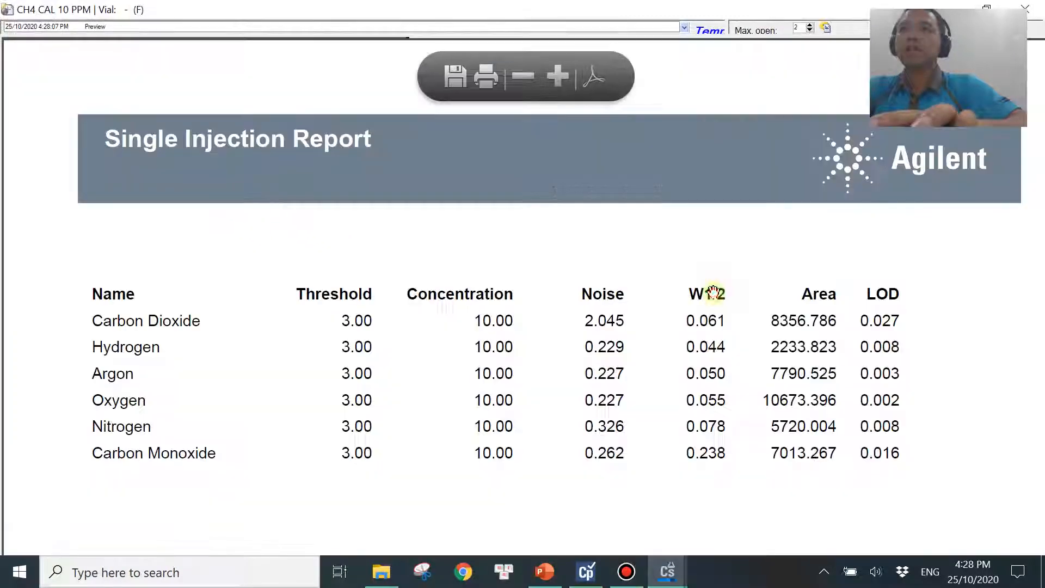
scroll(762, 432, down, 3)
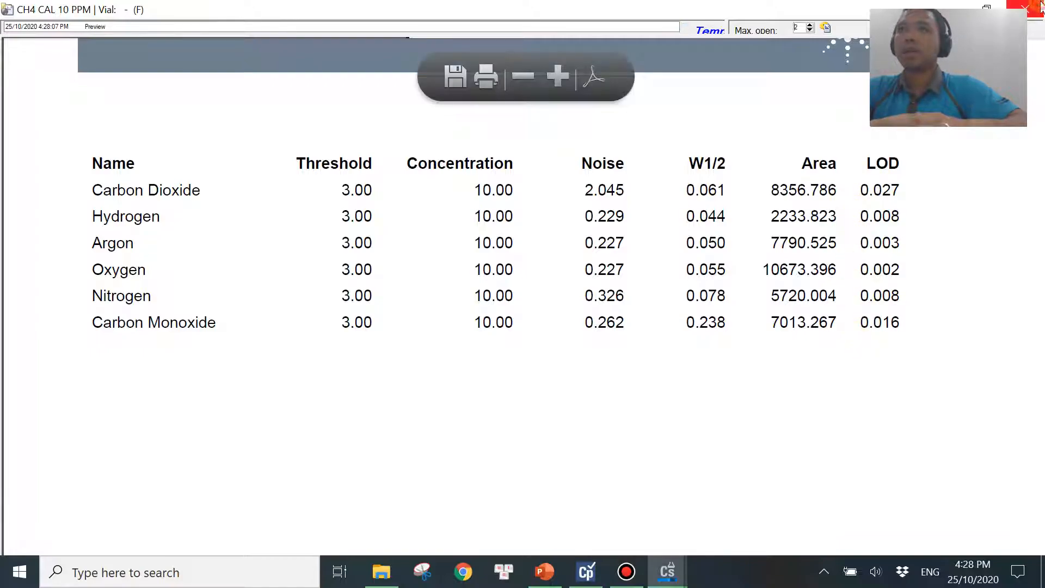
click(1025, 8)
- Load run CH4_CAL0000007.D, print its LOD Area report to the screen and view it enlarged
click(433, 126)
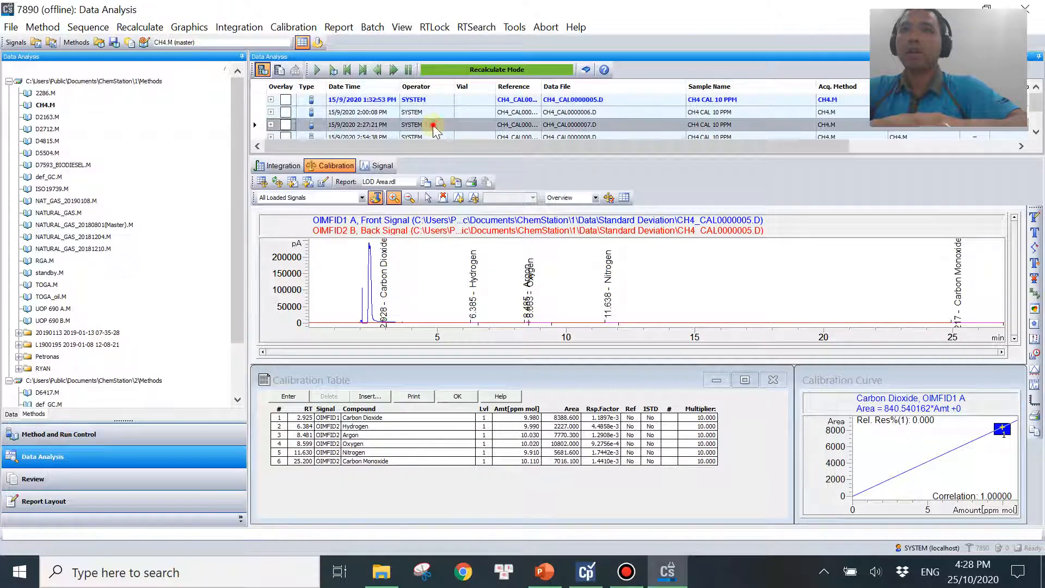
click(339, 27)
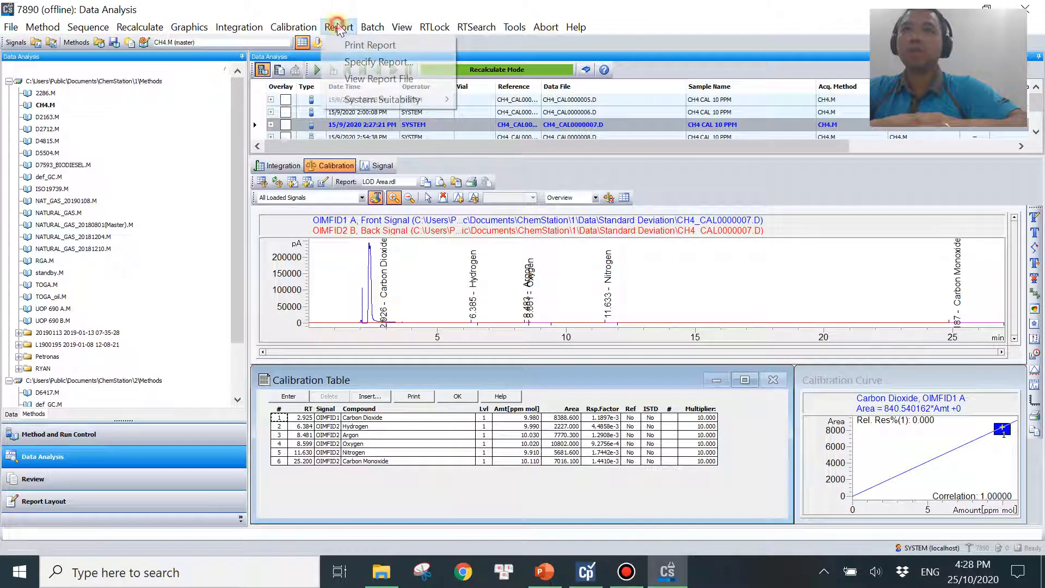
click(348, 40)
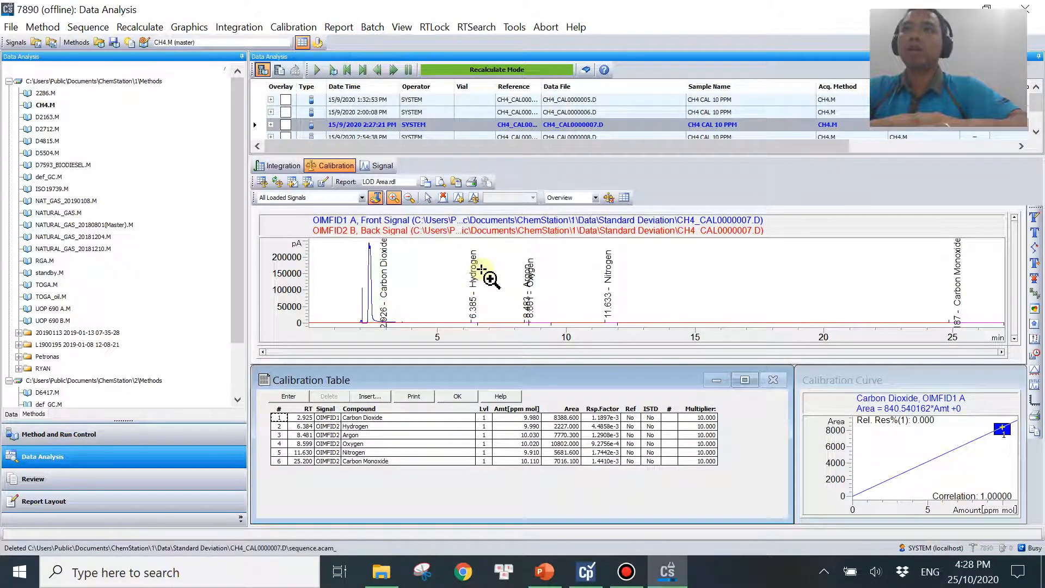
double_click(748, 198)
scroll(908, 379, down, 1)
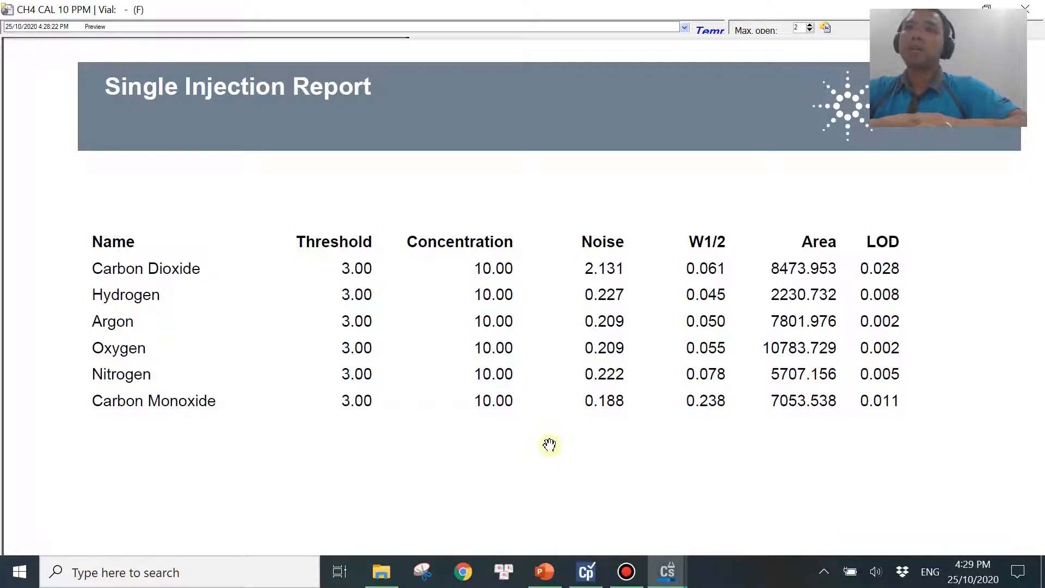
click(626, 571)
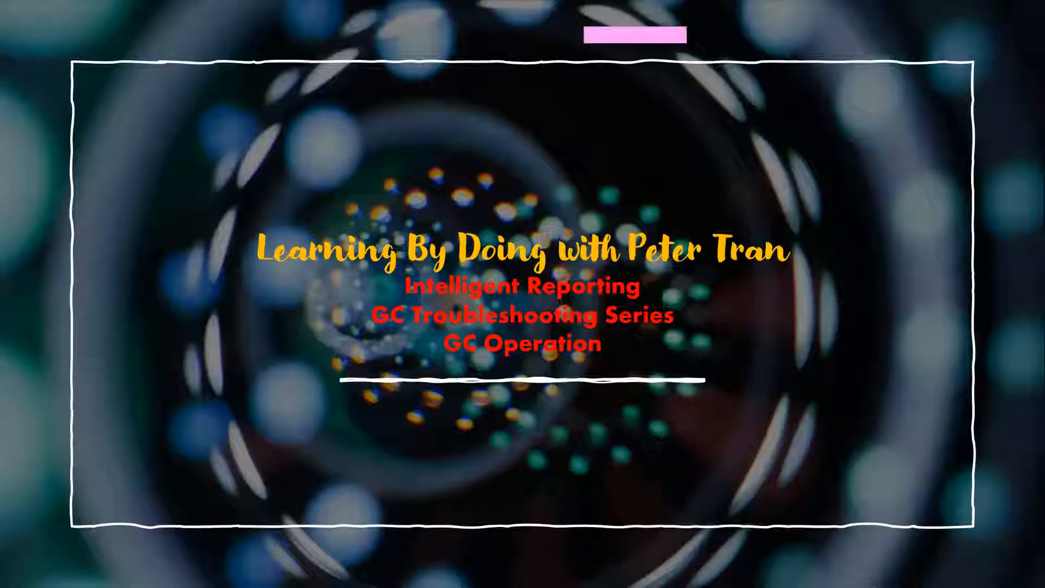